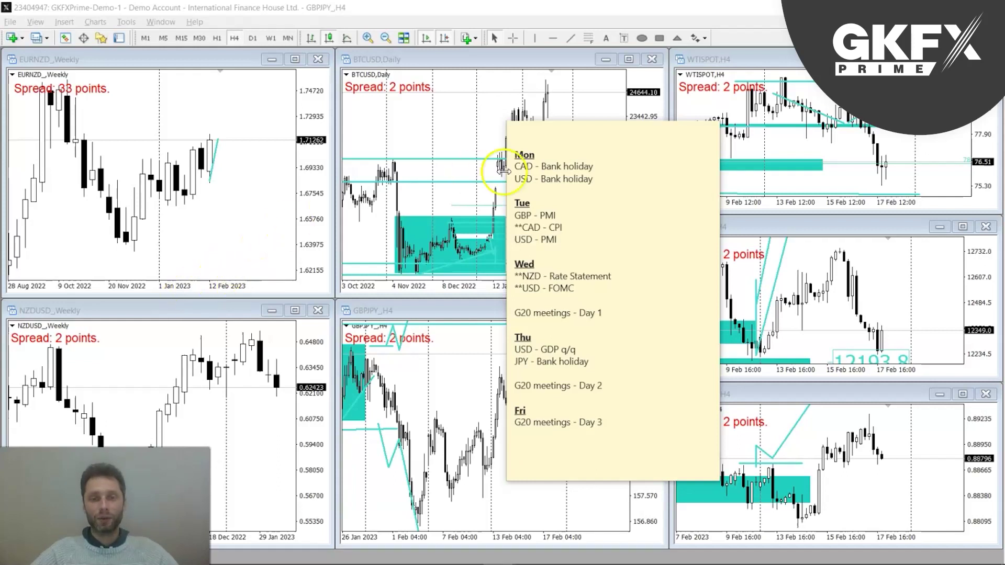
Reposition the sticky note listing the week's economic events so it sits between the BTCUSD and NAS100 charts
{"action": "left_click", "coordinate": [565, 129]}
{"action": "left_click_drag", "start_coordinate": [573, 135], "coordinate": [617, 135]}
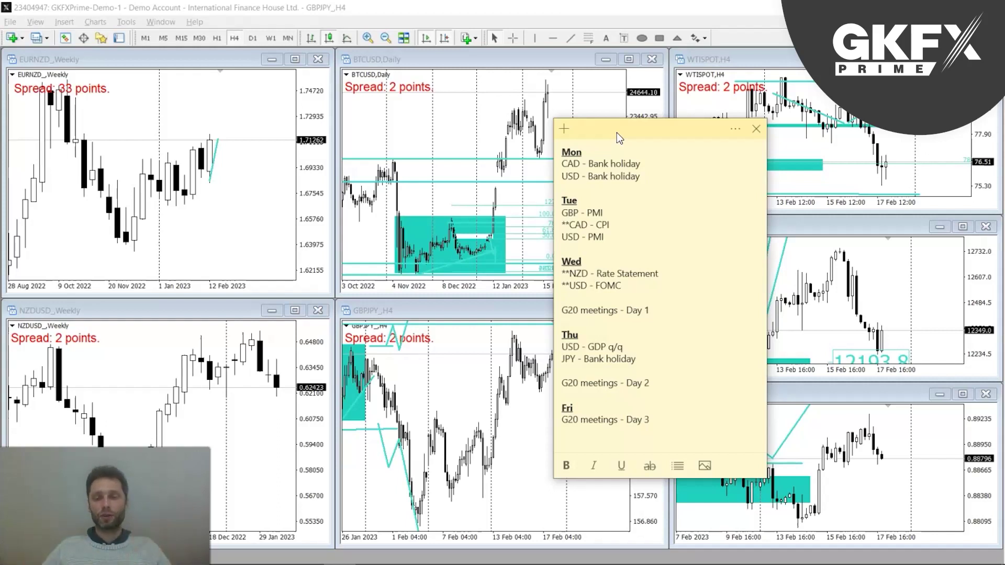
{"action": "mouse_move", "coordinate": [617, 133]}
{"action": "left_mouse_down"}
{"action": "mouse_move", "coordinate": [554, 148]}
{"action": "mouse_move", "coordinate": [633, 148]}
{"action": "mouse_move", "coordinate": [625, 146]}
{"action": "left_mouse_up"}
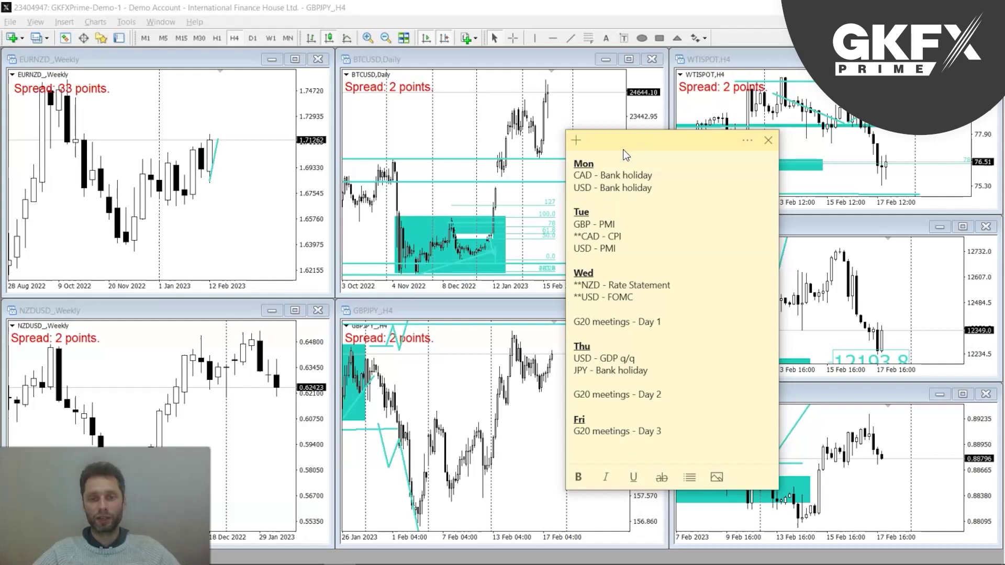
{"action": "left_click_drag", "start_coordinate": [617, 149], "coordinate": [598, 133]}
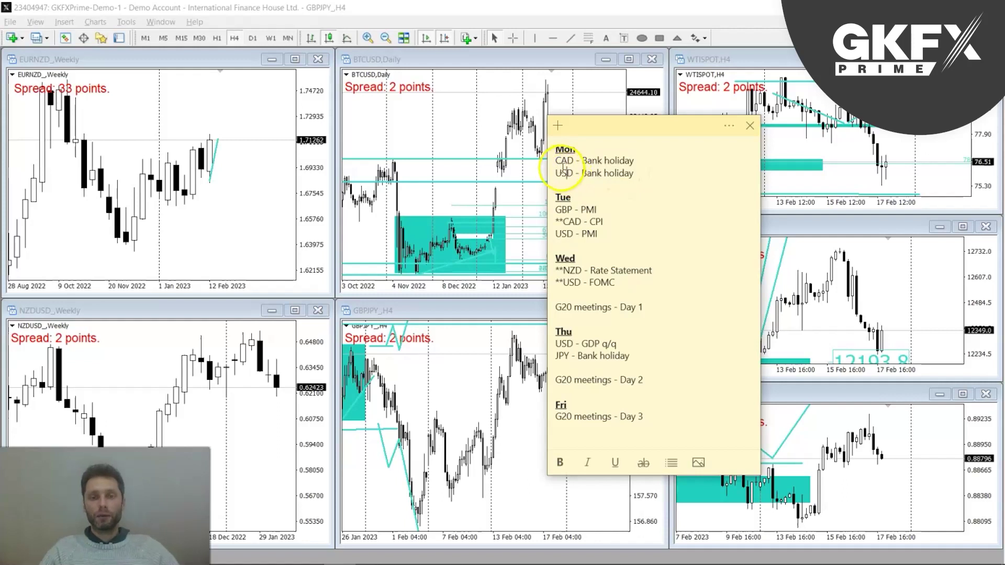
Review the note's Monday to Wednesday events: bank holidays, PMI, CAD CPI, NZD Rate Statement and USD FOMC
{"action": "left_click_drag", "start_coordinate": [555, 162], "coordinate": [562, 162]}
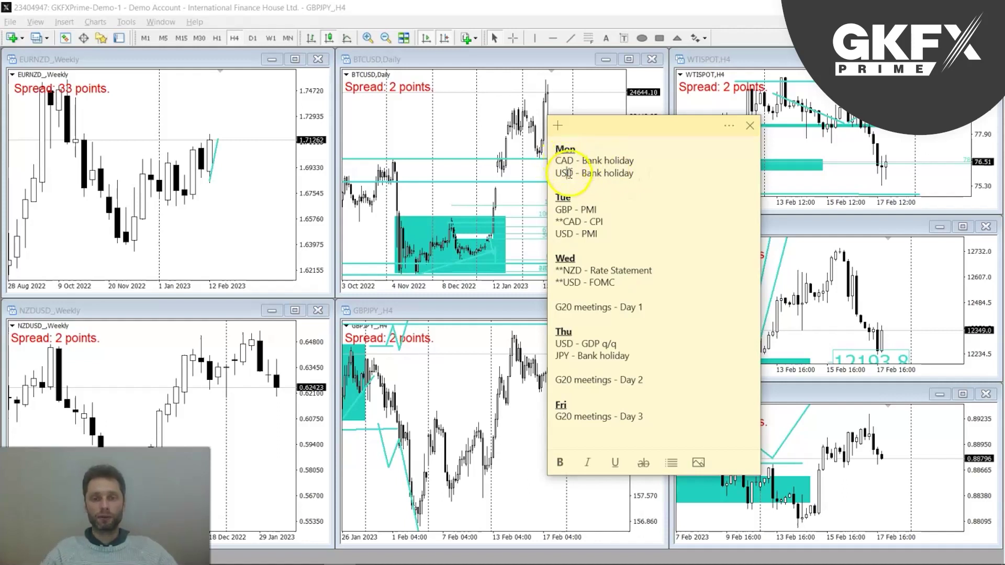
{"action": "left_click", "coordinate": [574, 192]}
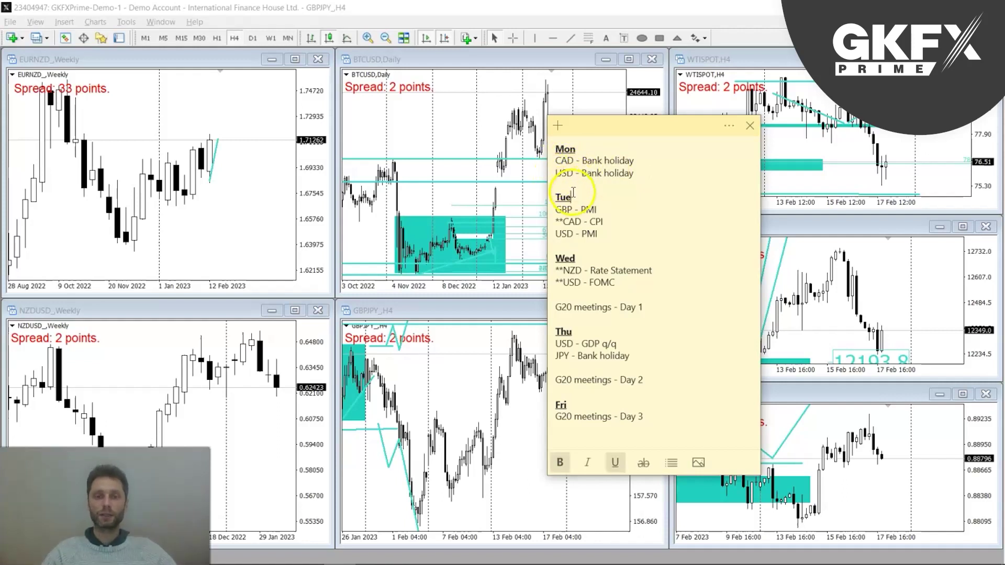
{"action": "left_click", "coordinate": [582, 220]}
{"action": "left_click_drag", "start_coordinate": [572, 210], "coordinate": [571, 270]}
{"action": "left_click", "coordinate": [599, 288]}
{"action": "left_click", "coordinate": [567, 270]}
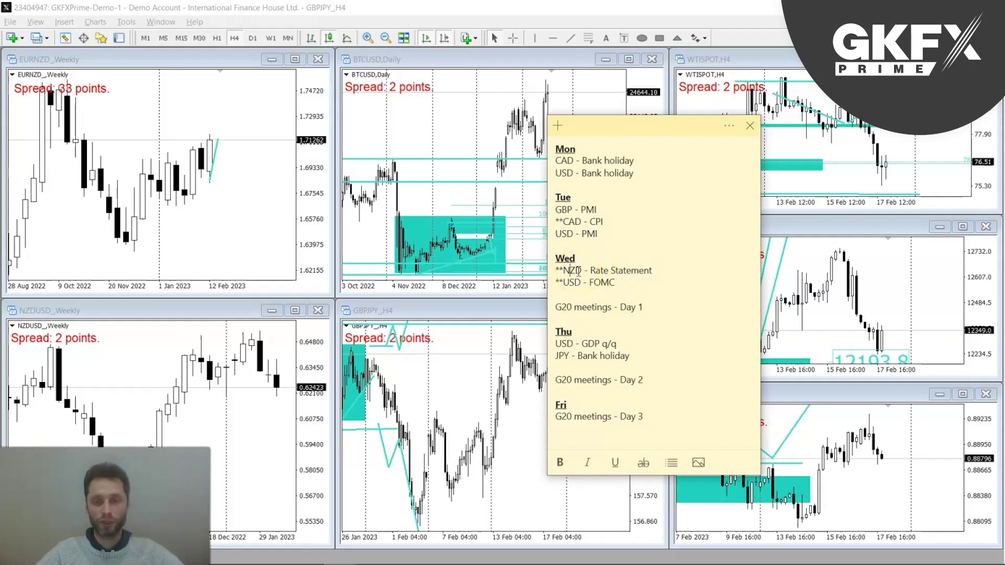
{"action": "left_click", "coordinate": [597, 283]}
{"action": "double_click", "coordinate": [599, 283]}
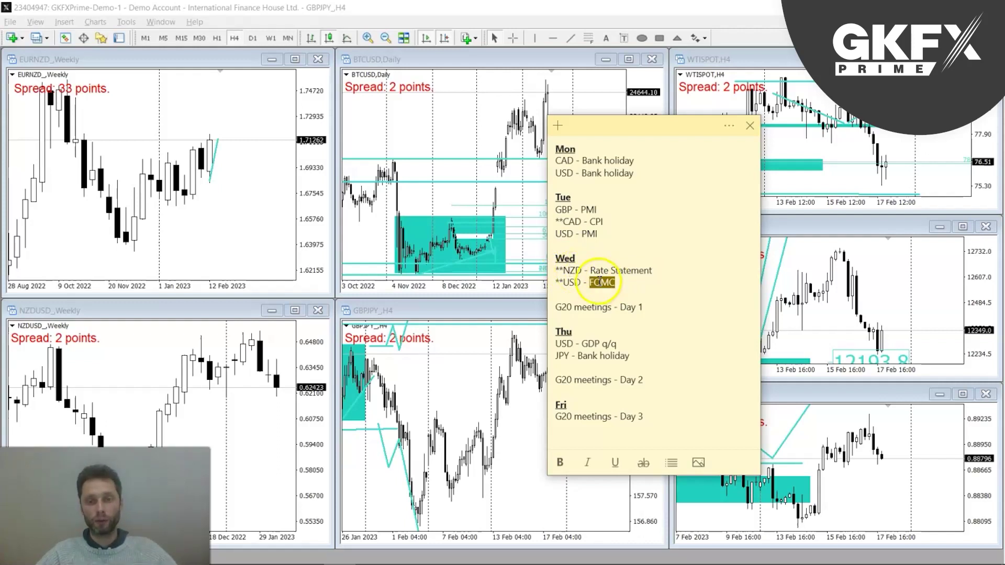
{"action": "double_click", "coordinate": [570, 283]}
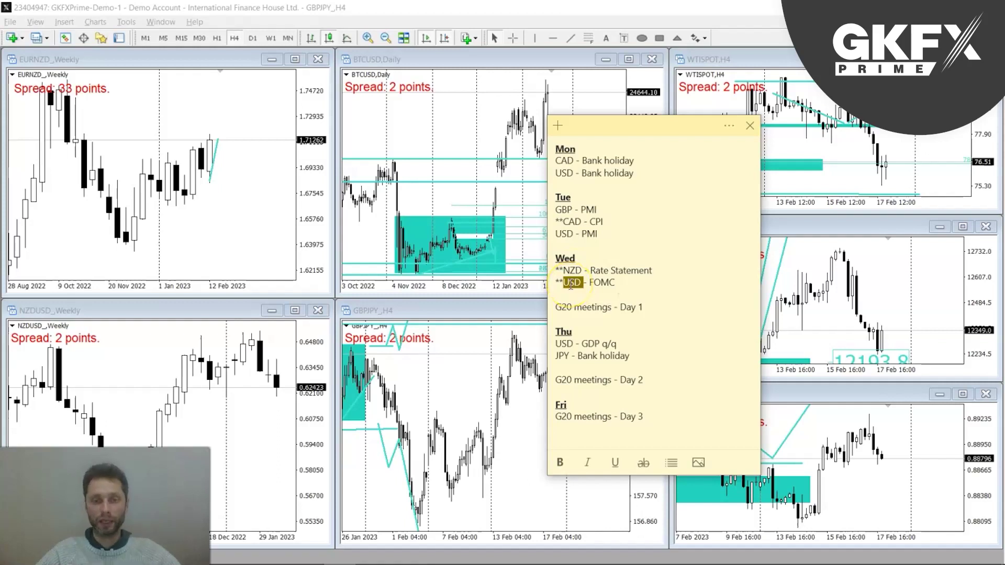
Review the G20 meetings on the note together with Thursday's USD GDP and JPY bank holiday entries
{"action": "left_click", "coordinate": [564, 296]}
{"action": "left_click_drag", "start_coordinate": [634, 308], "coordinate": [564, 308]}
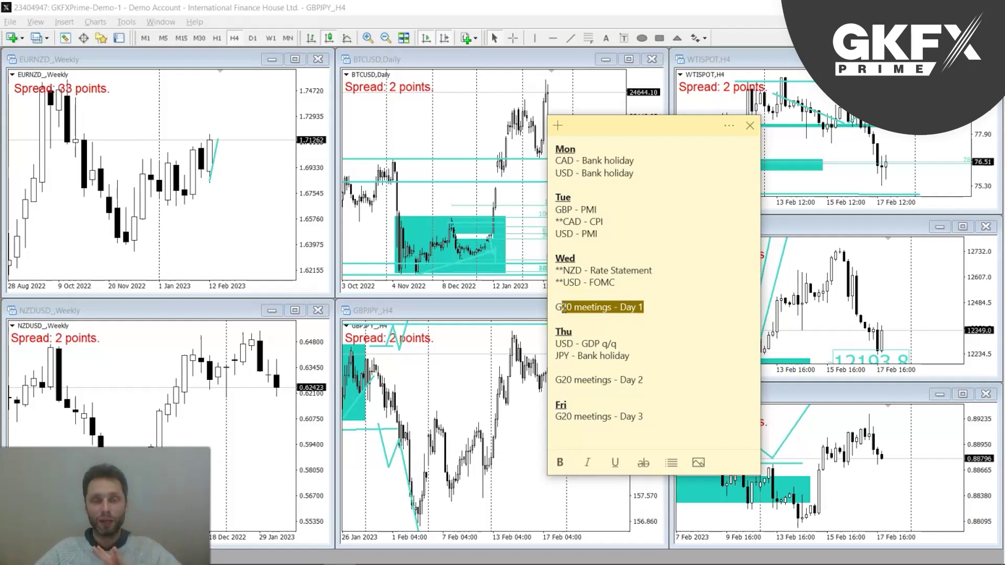
{"action": "left_click", "coordinate": [566, 306]}
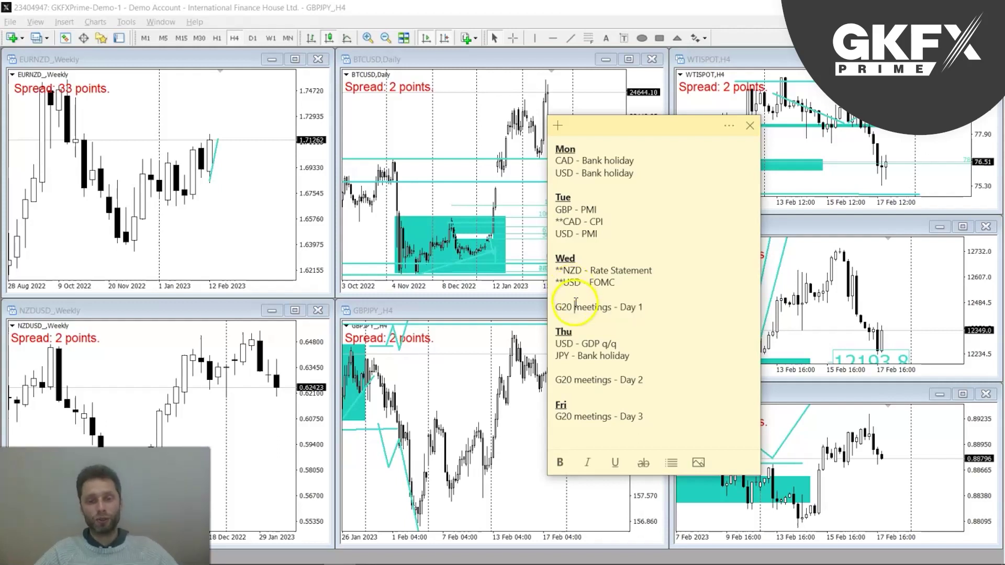
{"action": "left_click", "coordinate": [575, 340]}
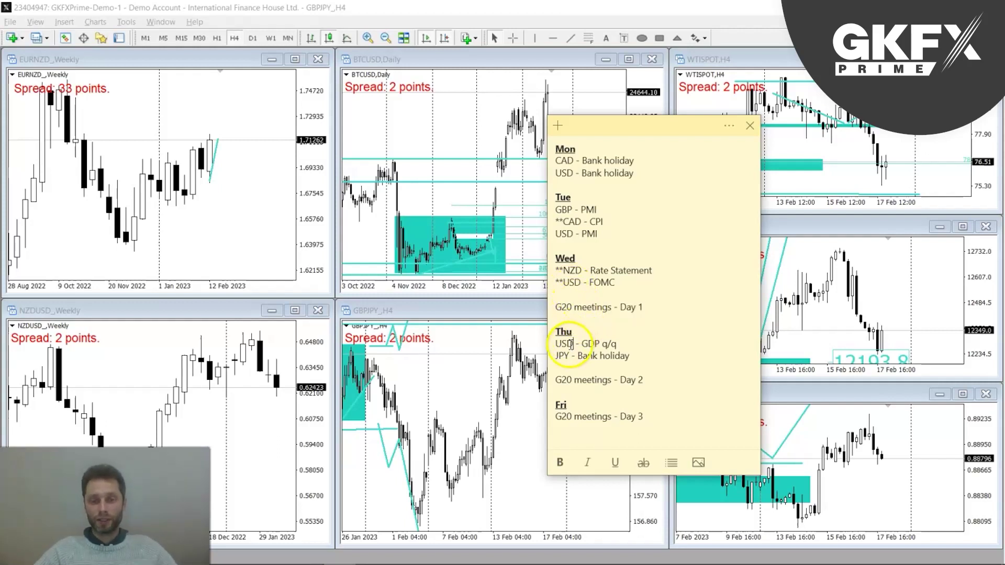
{"action": "left_click_drag", "start_coordinate": [582, 344], "coordinate": [642, 381]}
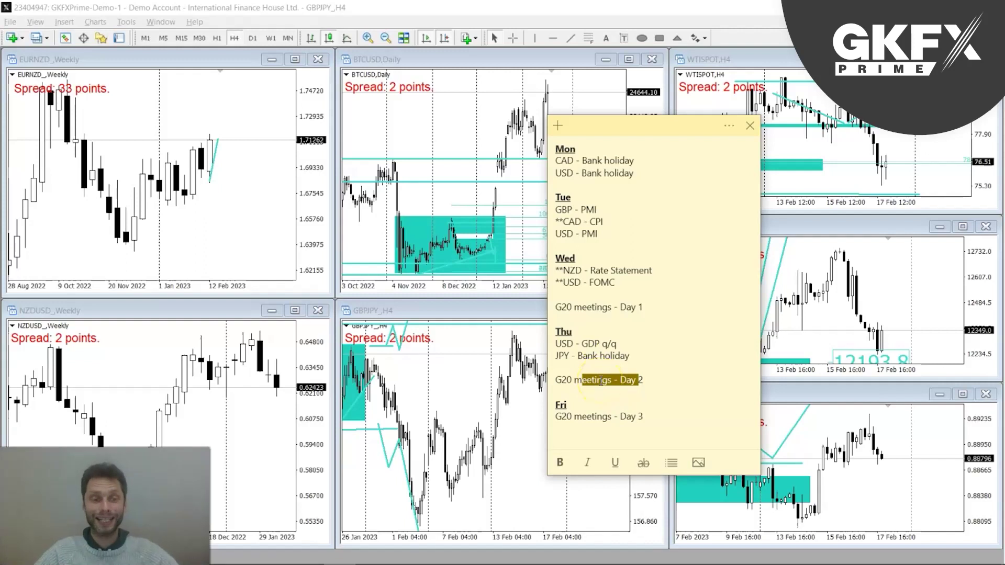
{"action": "left_click", "coordinate": [615, 417]}
{"action": "left_click_drag", "start_coordinate": [646, 418], "coordinate": [580, 418]}
{"action": "left_click", "coordinate": [632, 420]}
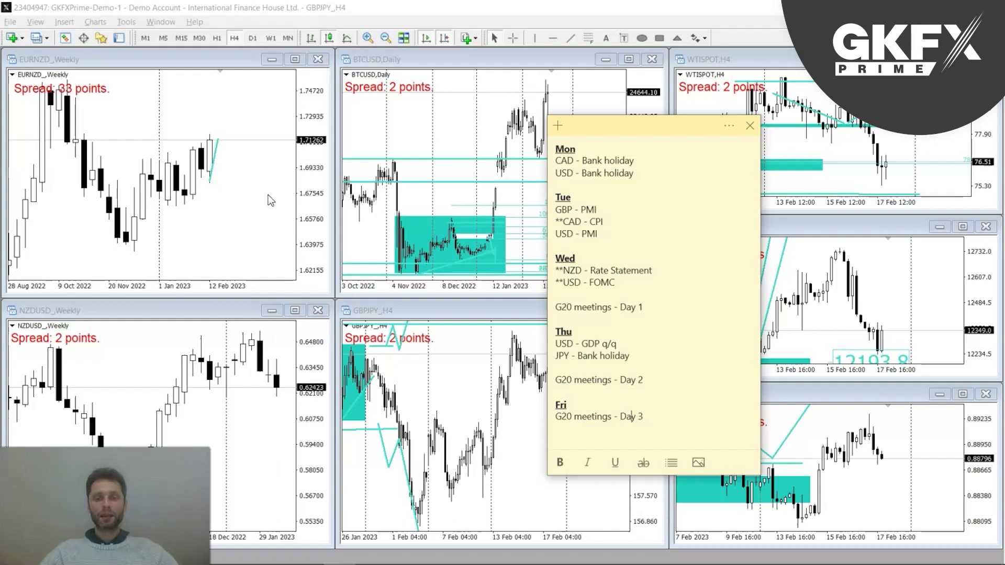
Bring the trading charts in front of the note and maximize the NZDUSD weekly chart
{"action": "left_click", "coordinate": [387, 139]}
{"action": "left_click", "coordinate": [209, 141]}
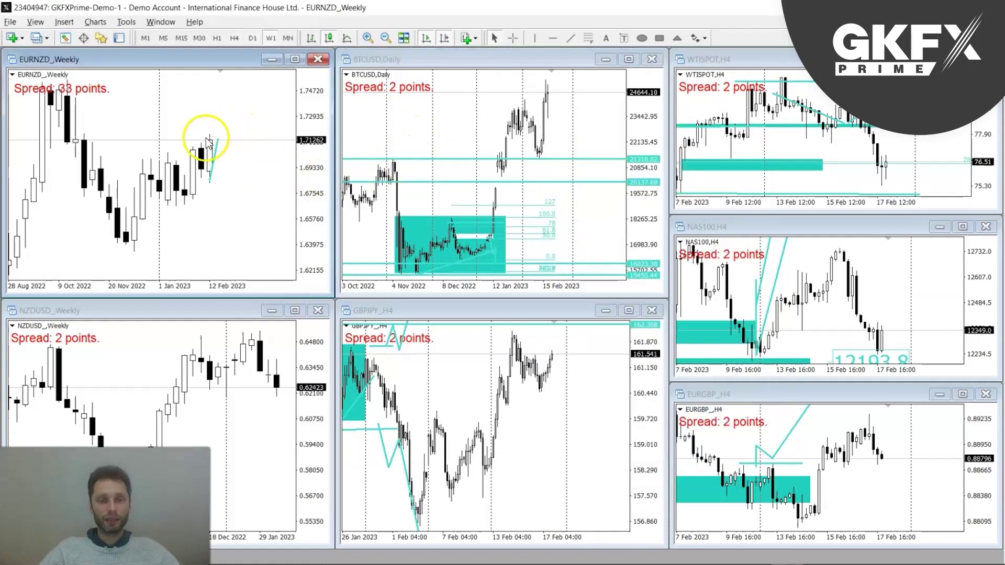
{"action": "left_click", "coordinate": [250, 314]}
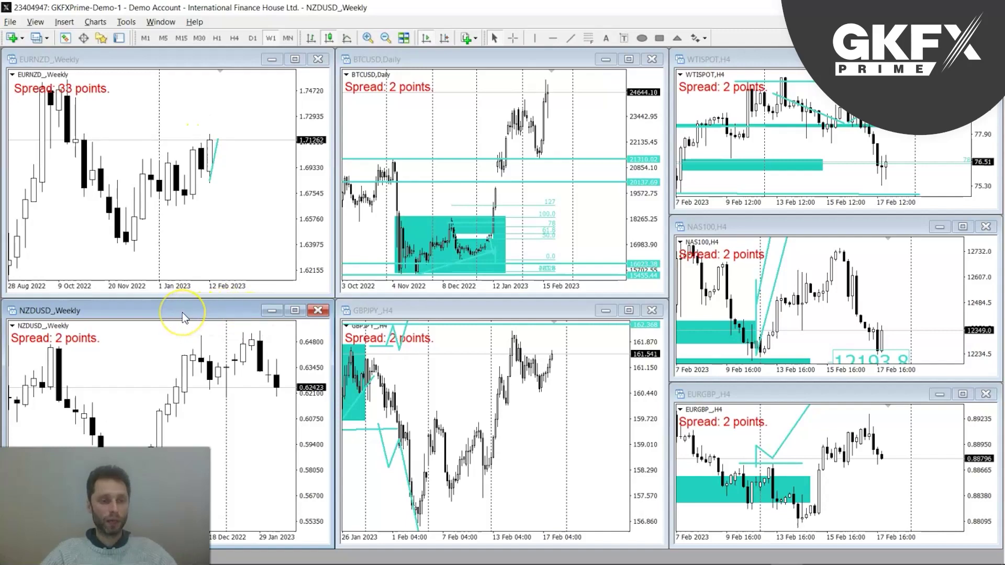
{"action": "double_click", "coordinate": [182, 312]}
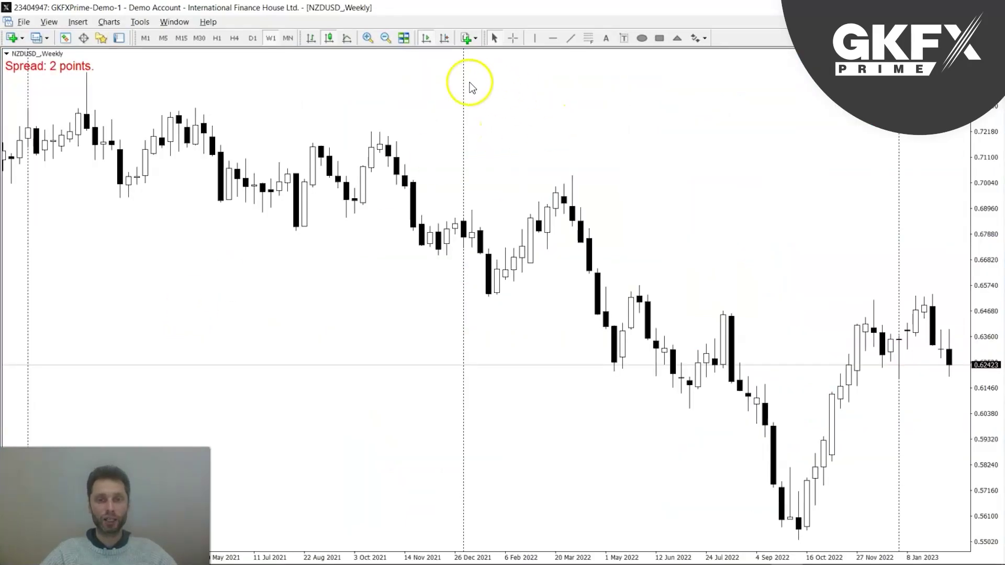
Examine the NZDUSD weekly rise from the October 2022 low, the late December low and the latest candles with the crosshair
{"action": "key", "text": "plus"}
{"action": "key", "text": "minus"}
{"action": "middle_click", "coordinate": [709, 251]}
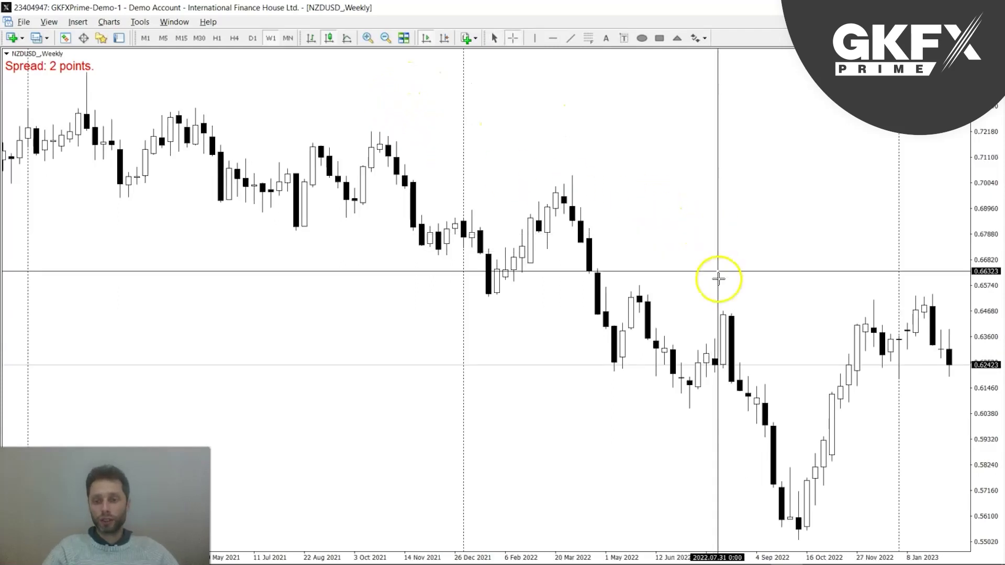
{"action": "left_click_drag", "start_coordinate": [796, 510], "coordinate": [880, 292]}
{"action": "middle_click", "coordinate": [816, 303]}
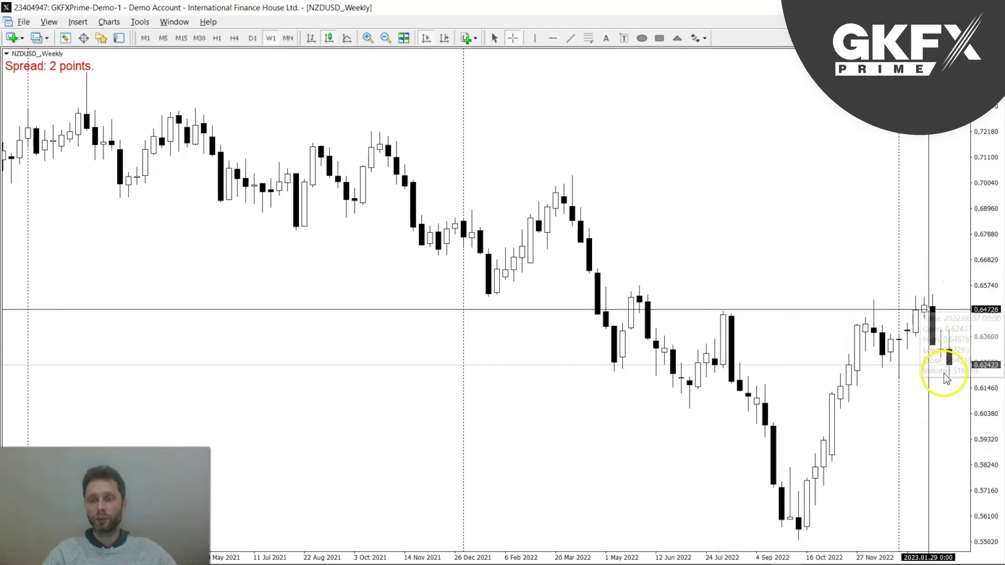
{"action": "left_click", "coordinate": [935, 362]}
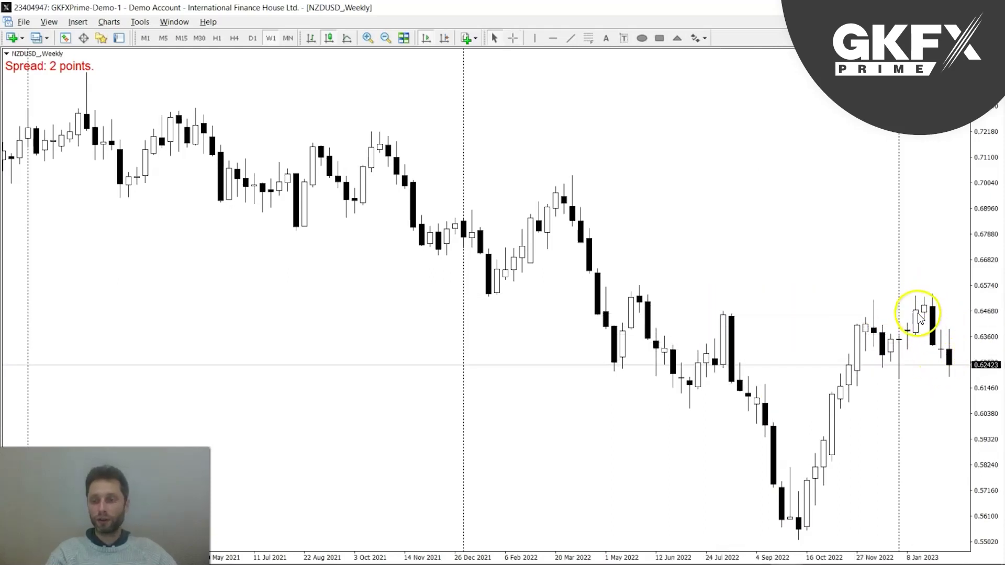
{"action": "key", "text": "plus"}
{"action": "middle_click", "coordinate": [870, 275]}
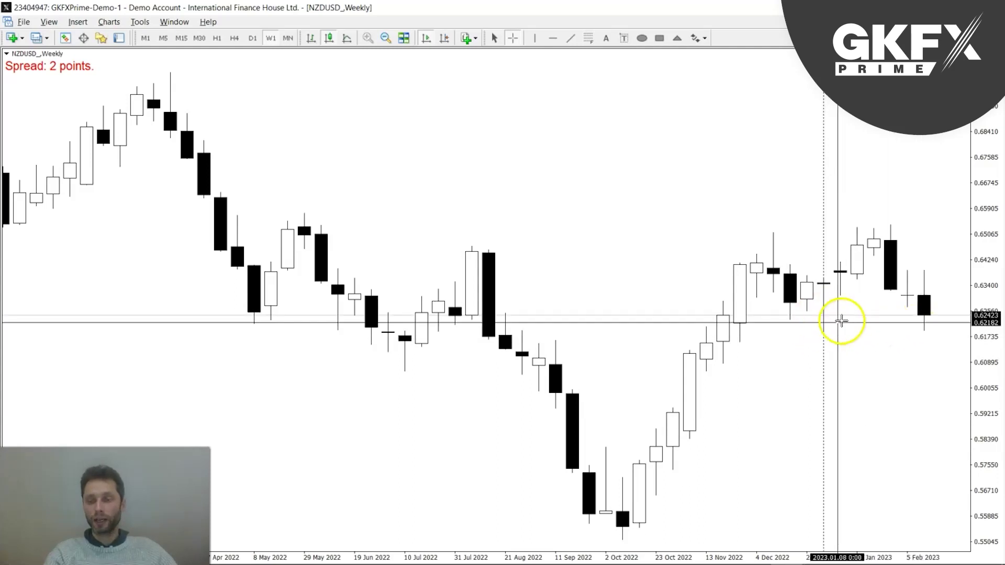
{"action": "left_click", "coordinate": [825, 331]}
{"action": "middle_click", "coordinate": [883, 340]}
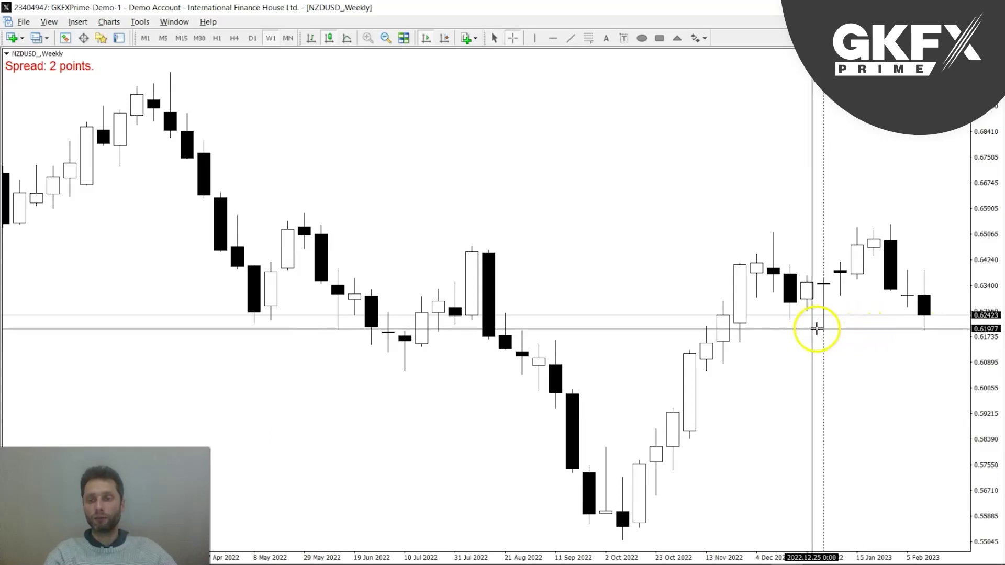
{"action": "left_click_drag", "start_coordinate": [909, 334], "coordinate": [910, 360]}
{"action": "middle_click", "coordinate": [938, 306]}
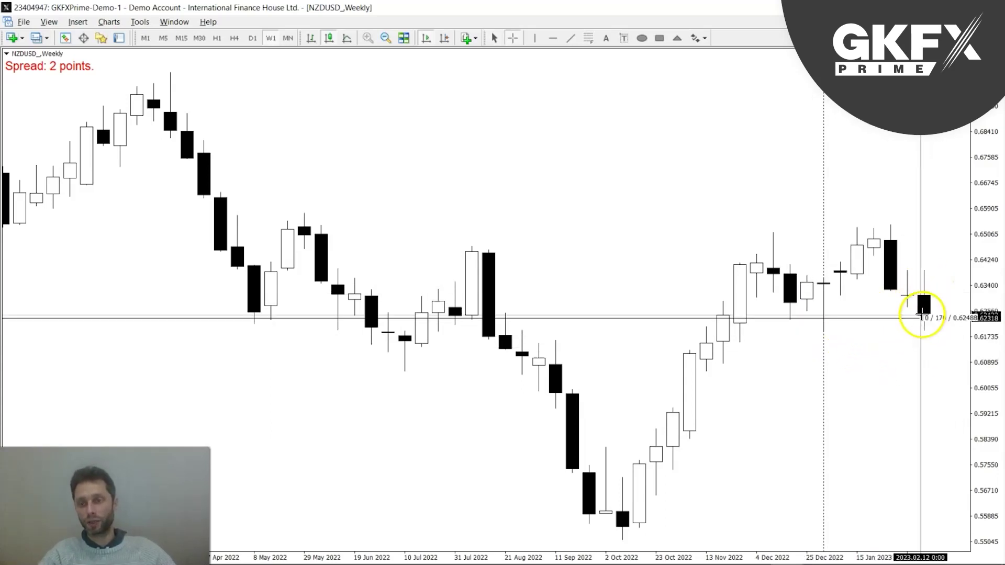
{"action": "middle_click", "coordinate": [902, 296]}
Draw a horizontal support line at the late December 2022 low, at about 0.6185
{"action": "left_click", "coordinate": [553, 38]}
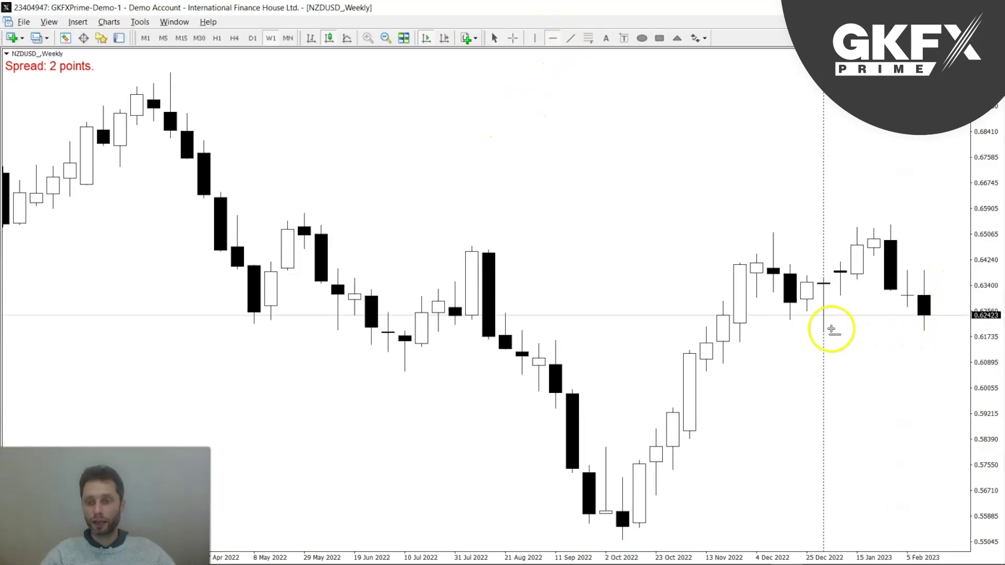
{"action": "left_click", "coordinate": [821, 331]}
{"action": "middle_click", "coordinate": [565, 202]}
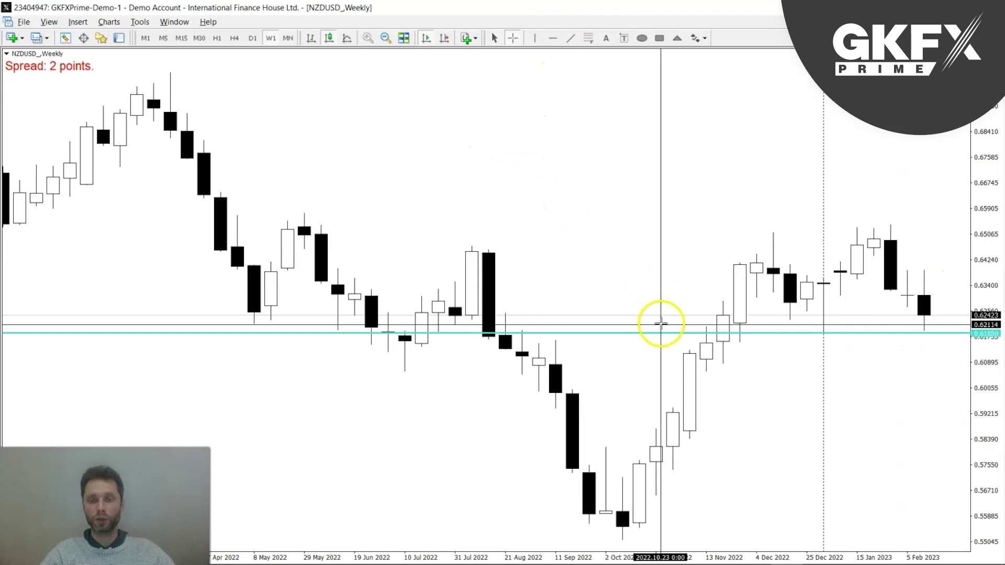
{"action": "middle_click", "coordinate": [593, 128]}
Add two lower horizontal support lines, at about 0.6057 on the November 2022 low and about 0.5947 on the preceding swing high
{"action": "left_click", "coordinate": [552, 38]}
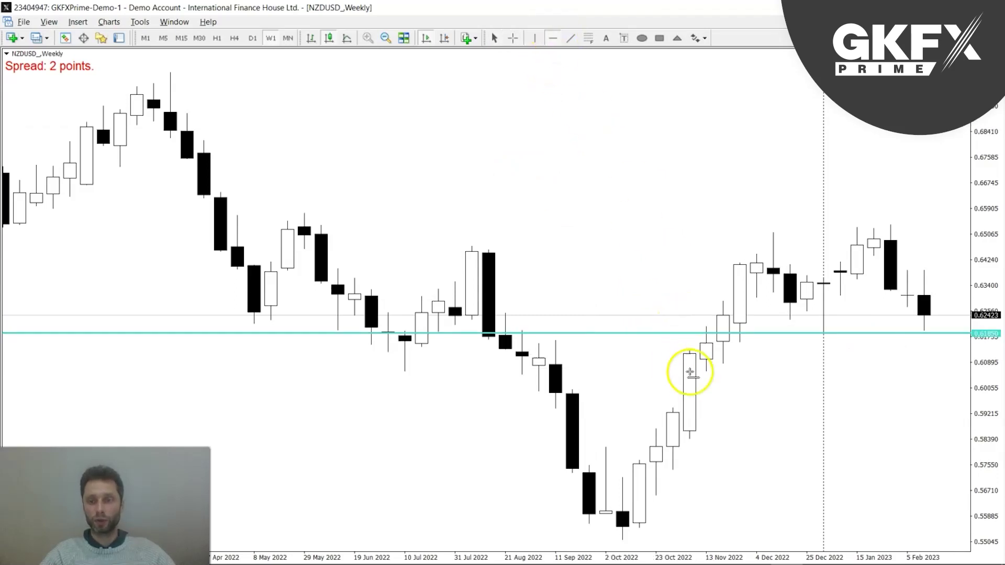
{"action": "left_click", "coordinate": [708, 373]}
{"action": "middle_click", "coordinate": [702, 369]}
{"action": "middle_click", "coordinate": [660, 247]}
{"action": "left_click", "coordinate": [679, 407]}
{"action": "middle_click", "coordinate": [735, 396]}
{"action": "left_click_drag", "start_coordinate": [703, 375], "coordinate": [688, 399]}
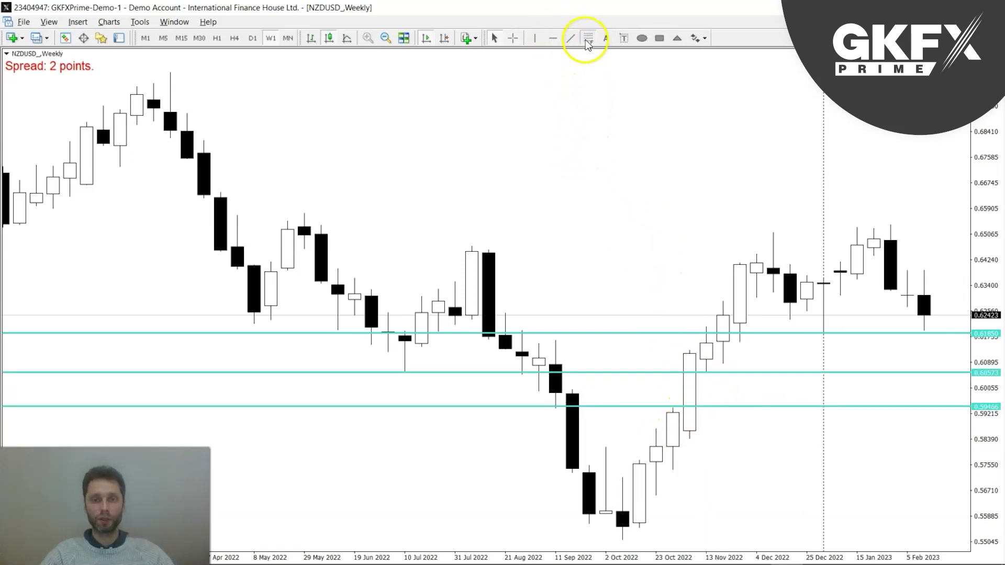
Draw a Fibonacci retracement from the October 2022 low to the early 2023 high, compare its levels with the support lines, and delete it
{"action": "left_click_drag", "start_coordinate": [622, 539], "coordinate": [871, 225]}
{"action": "middle_click", "coordinate": [682, 336]}
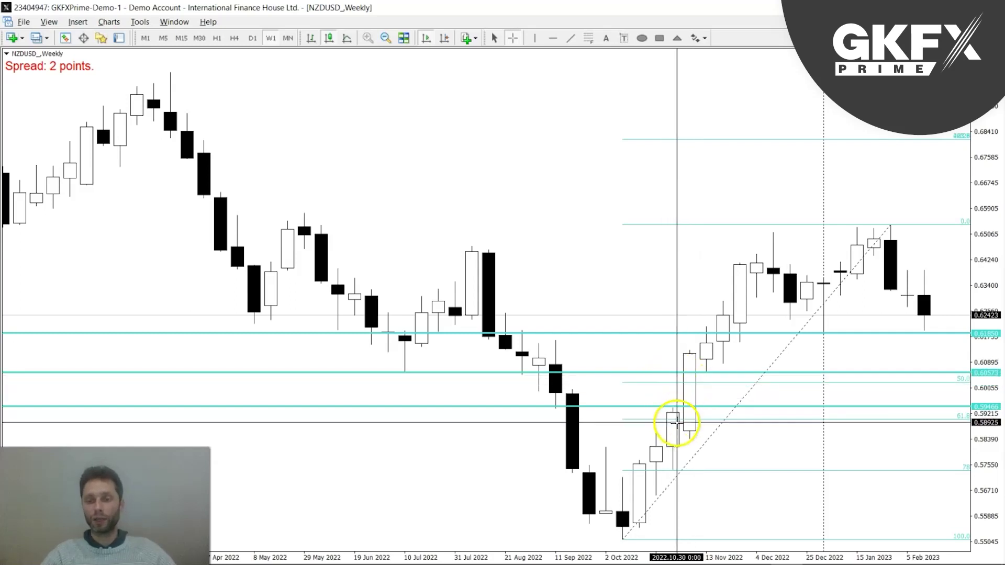
{"action": "middle_click", "coordinate": [702, 416]}
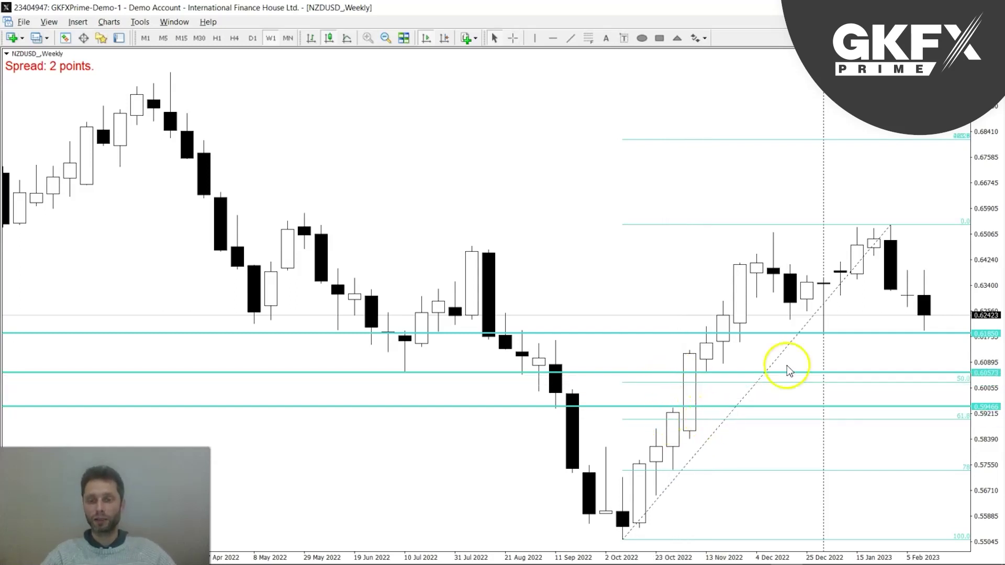
{"action": "right_click", "coordinate": [888, 232]}
{"action": "left_click", "coordinate": [900, 267]}
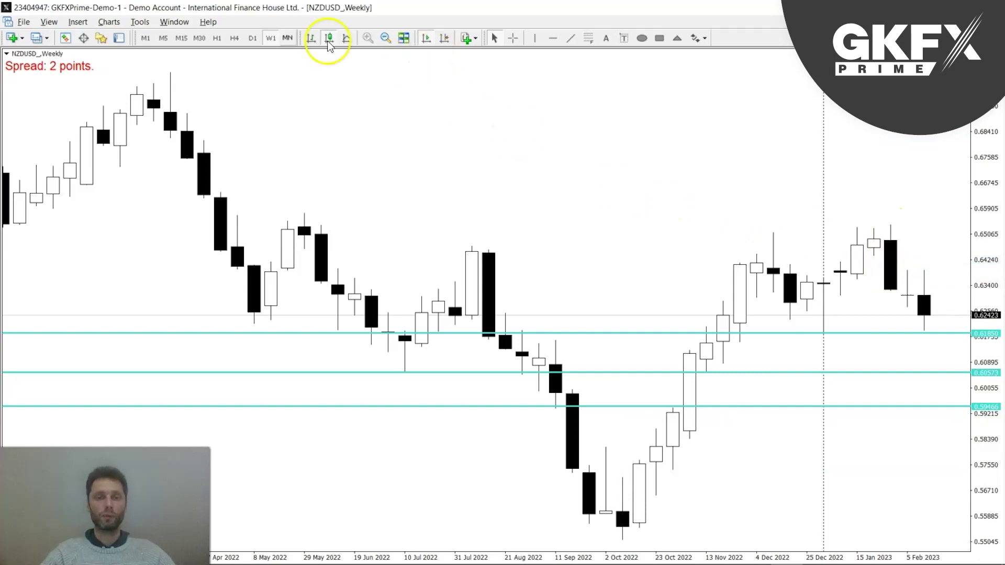
Switch the NZDUSD chart to the daily timeframe and check the recent lows against the highest support line
{"action": "left_click", "coordinate": [252, 38]}
{"action": "scroll", "coordinate": [576, 275], "scroll_direction": "down", "scroll_amount": 2}
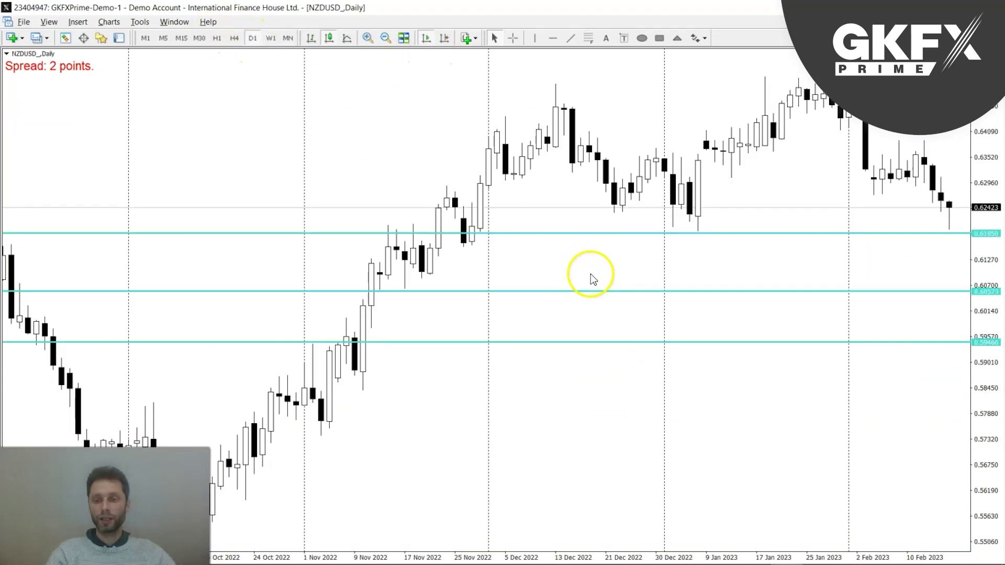
{"action": "scroll", "coordinate": [623, 298], "scroll_direction": "up", "scroll_amount": 2}
{"action": "middle_click", "coordinate": [706, 242]}
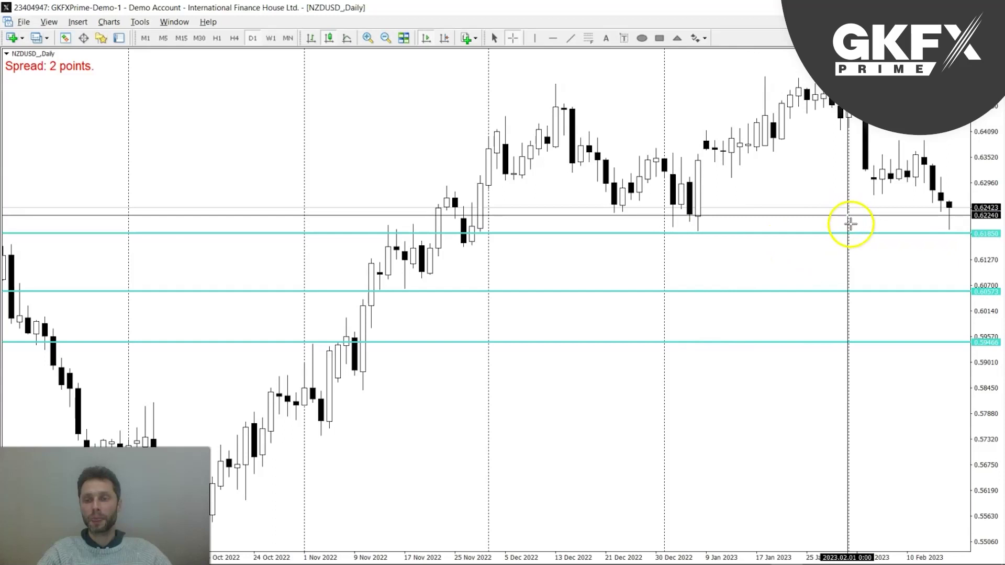
{"action": "left_click", "coordinate": [817, 265]}
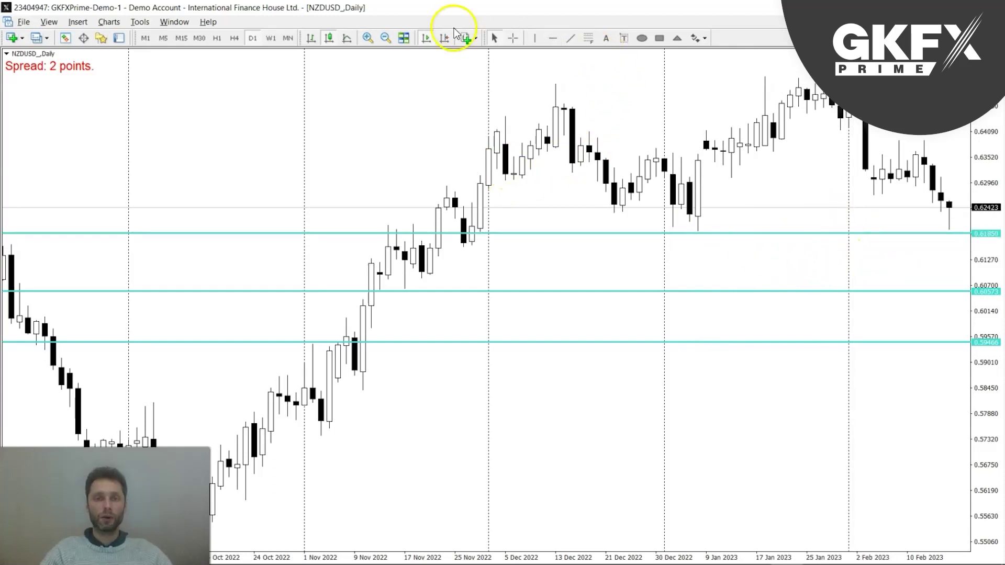
Shift the chart to leave space after the latest candle and sketch a falling trendline zigzag that retests the highest support line and reaches the middle one
{"action": "left_click", "coordinate": [444, 38]}
{"action": "key", "text": "minus"}
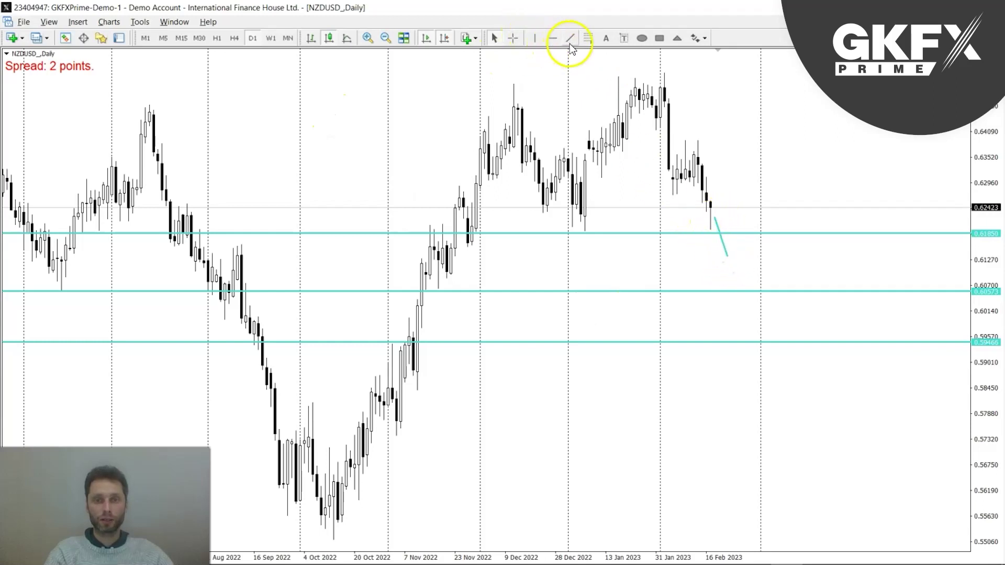
{"action": "mouse_move", "coordinate": [726, 256]}
{"action": "left_mouse_down"}
{"action": "mouse_move", "coordinate": [734, 241]}
{"action": "mouse_move", "coordinate": [759, 238]}
{"action": "mouse_move", "coordinate": [754, 261]}
{"action": "mouse_move", "coordinate": [738, 227]}
{"action": "mouse_move", "coordinate": [746, 271]}
{"action": "mouse_move", "coordinate": [738, 268]}
{"action": "left_mouse_up"}
{"action": "middle_click", "coordinate": [729, 258]}
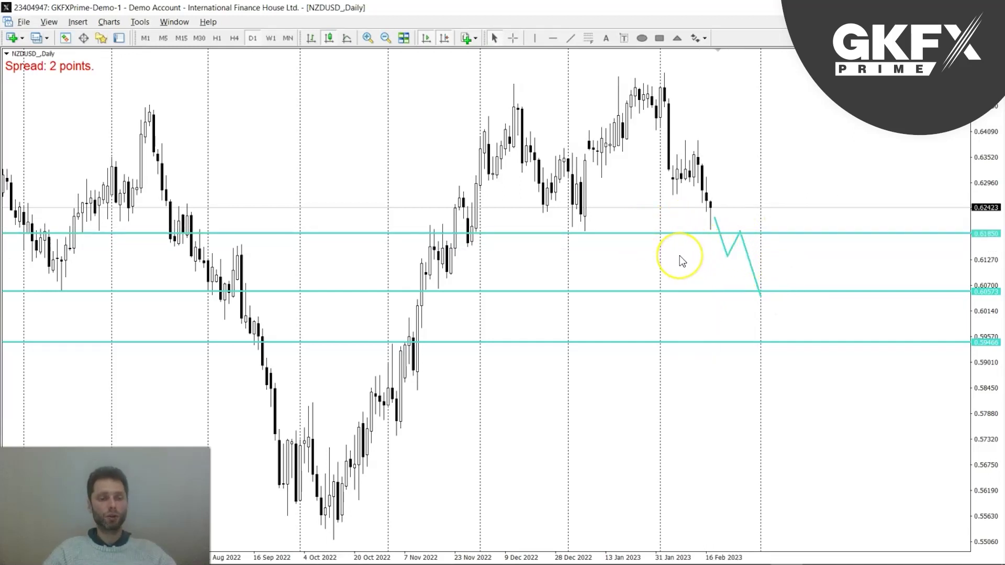
{"action": "middle_click", "coordinate": [684, 215]}
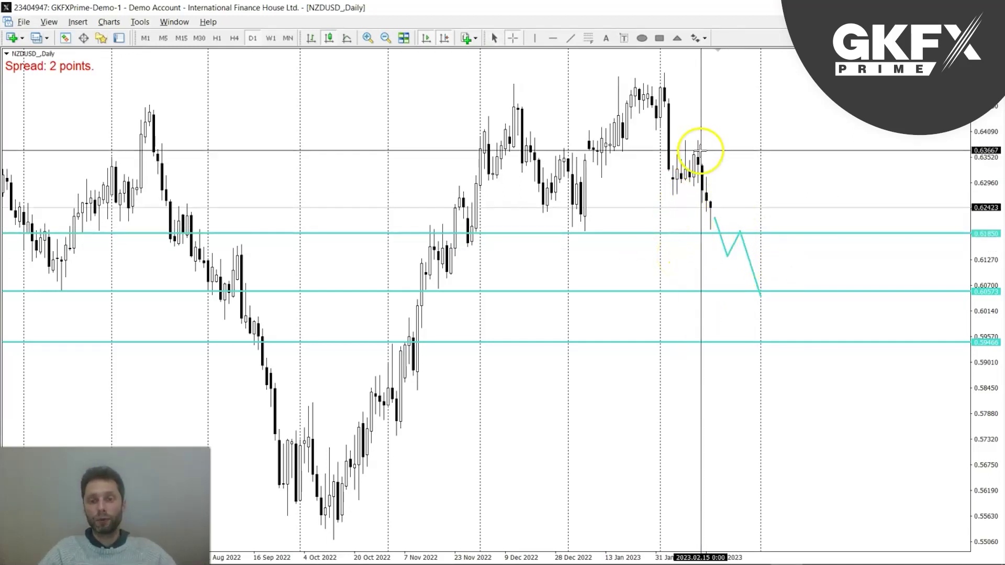
Draw a short horizontal trendline at about 0.6391 from the mid-February swing high on the NZDUSD chart, above the latest candle
{"action": "left_click", "coordinate": [570, 38]}
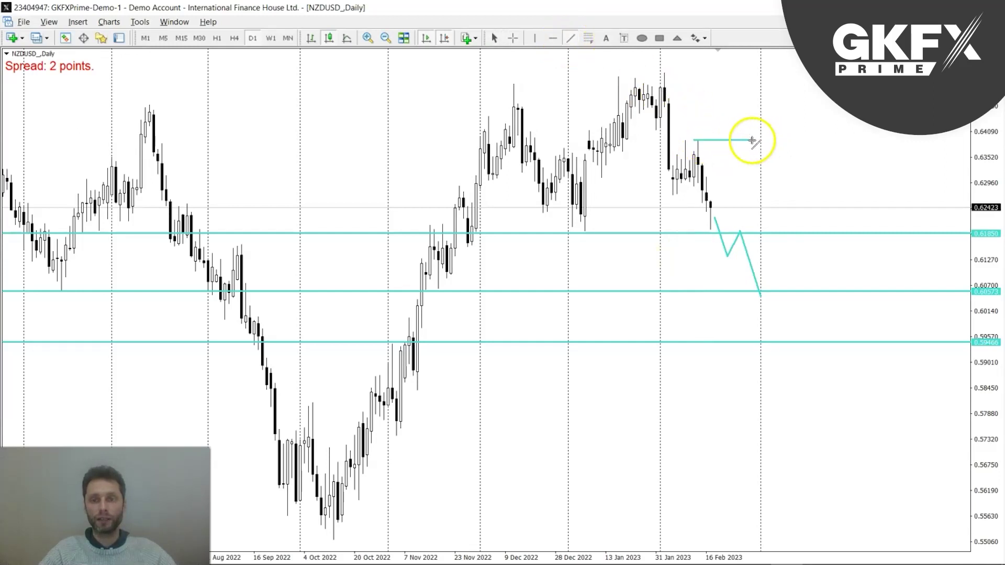
{"action": "middle_click", "coordinate": [733, 163]}
{"action": "left_click_drag", "start_coordinate": [733, 164], "coordinate": [744, 90]}
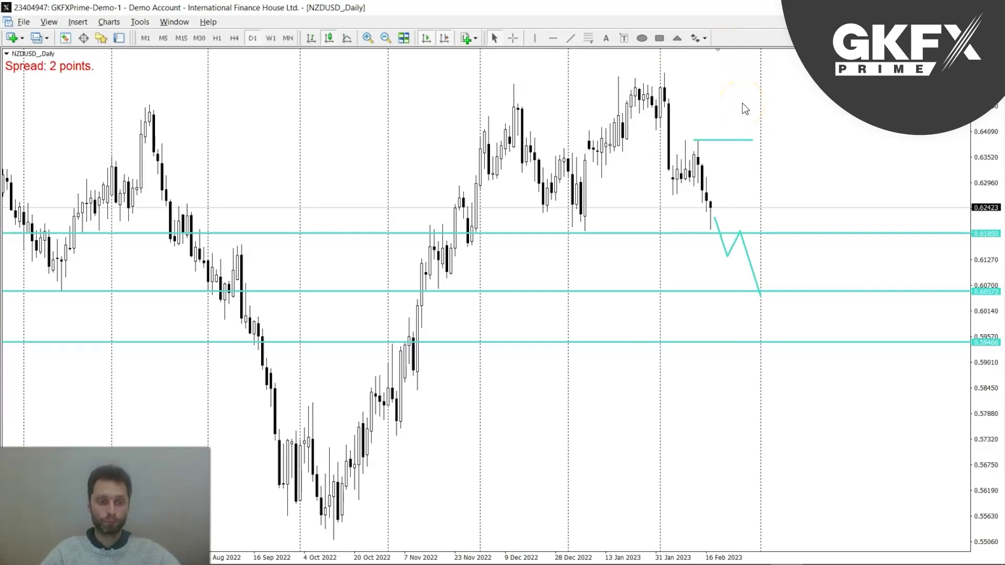
{"action": "middle_click", "coordinate": [711, 184]}
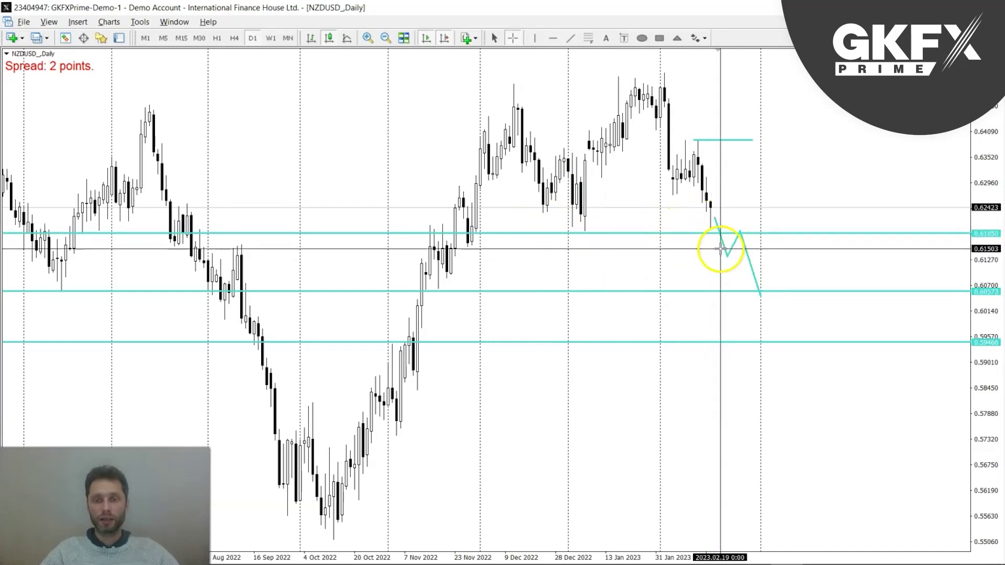
{"action": "left_click", "coordinate": [685, 399]}
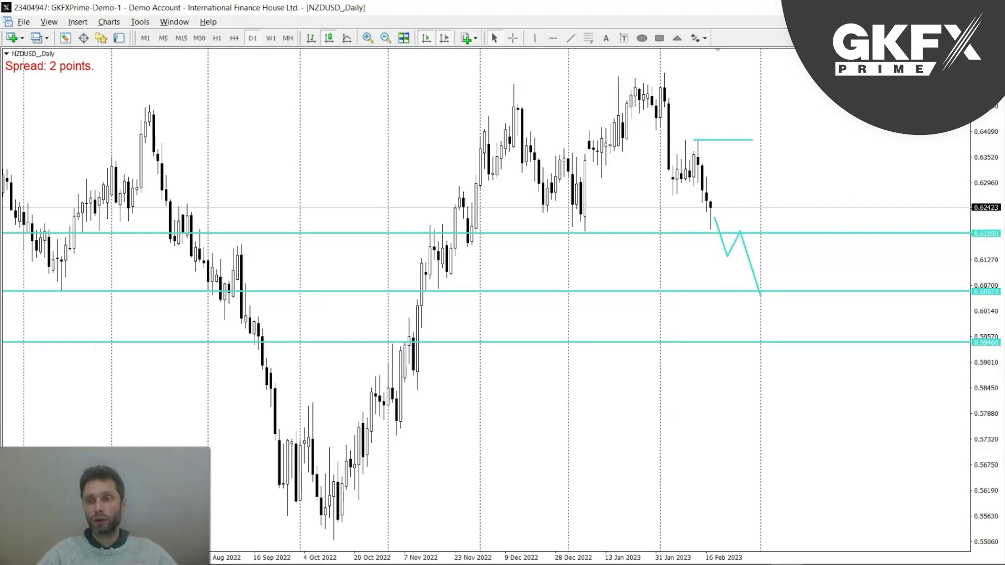
Open the EURGBP chart full size on the weekly timeframe and examine its recent candles below the two resistance lines
{"action": "left_click", "coordinate": [983, 22]}
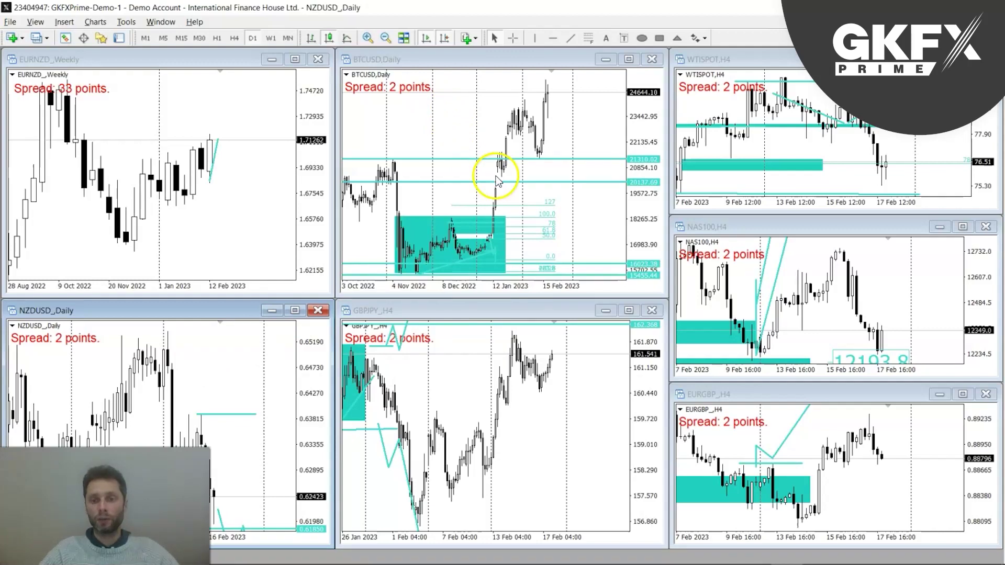
{"action": "double_click", "coordinate": [763, 395]}
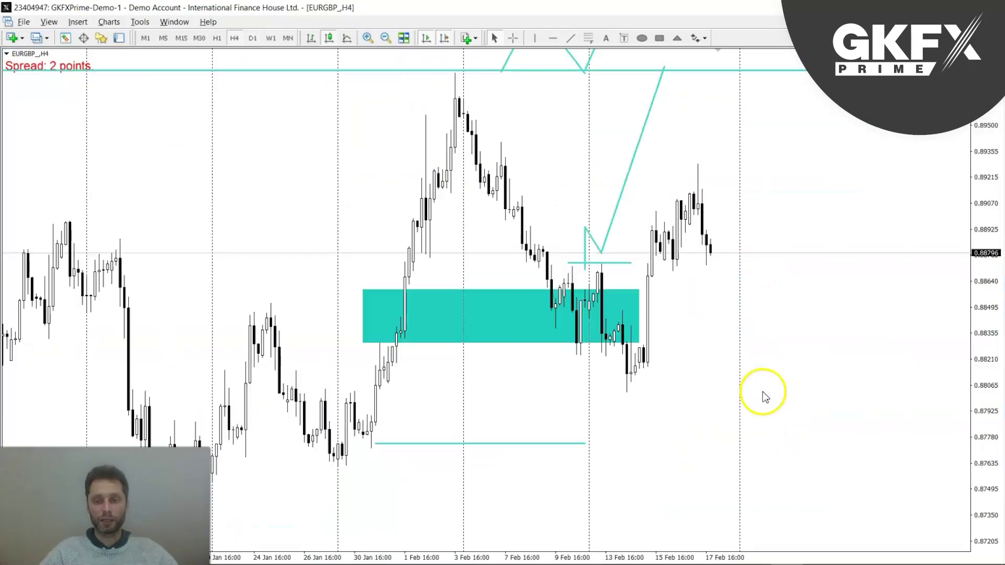
{"action": "left_click", "coordinate": [269, 38]}
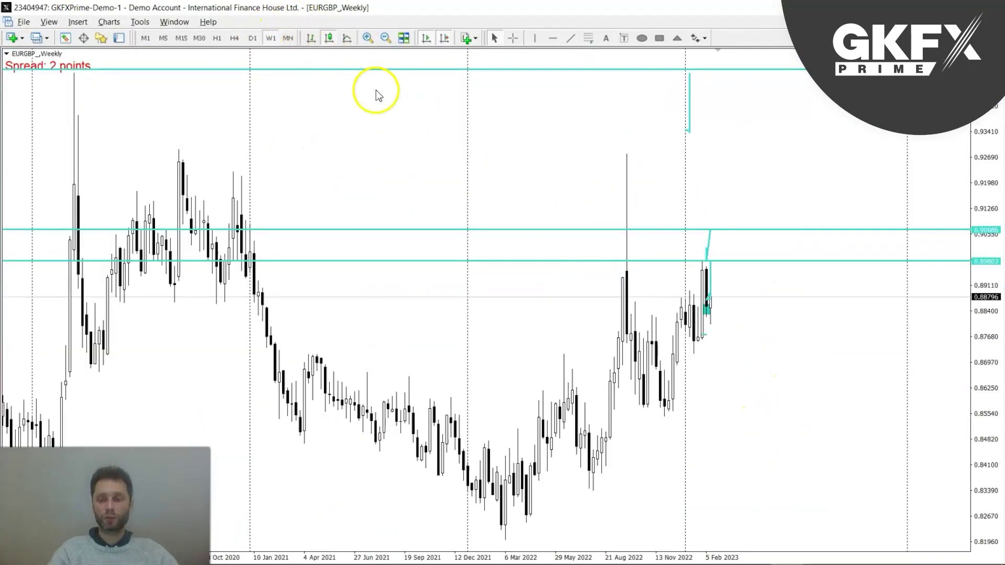
{"action": "key", "text": "plus"}
{"action": "key", "text": "plus"}
{"action": "middle_click", "coordinate": [638, 250]}
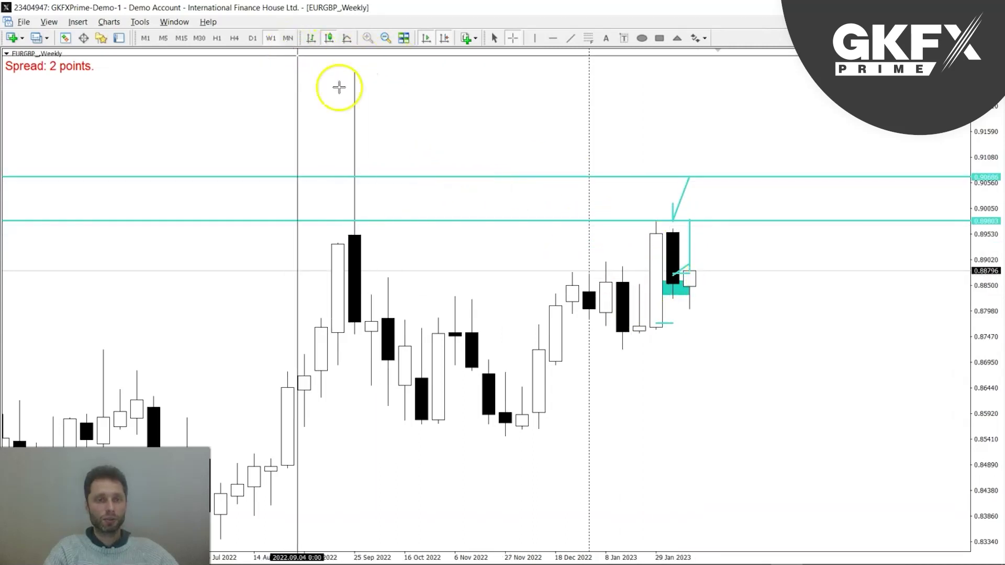
{"action": "left_click_drag", "start_coordinate": [674, 229], "coordinate": [667, 288]}
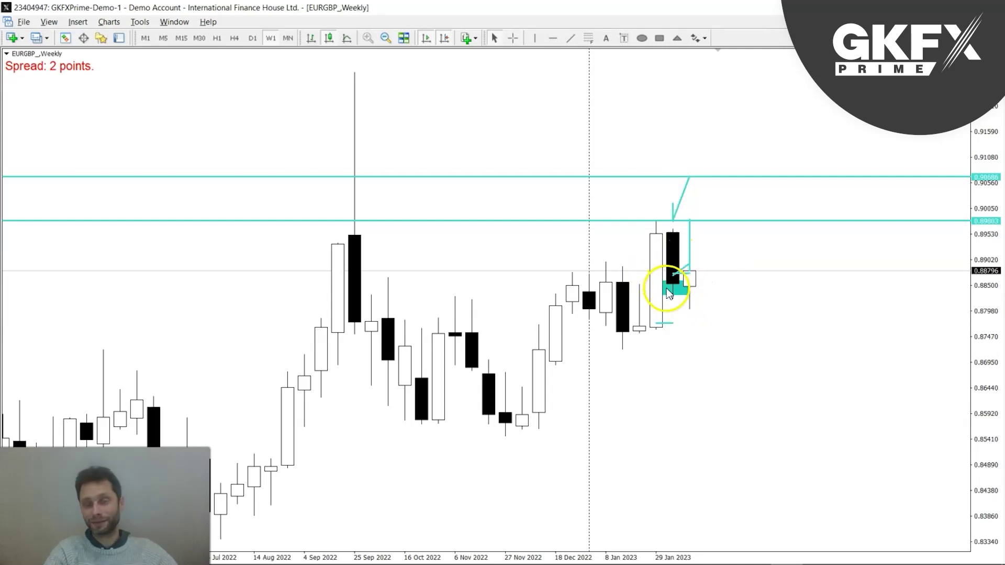
{"action": "middle_click", "coordinate": [684, 248]}
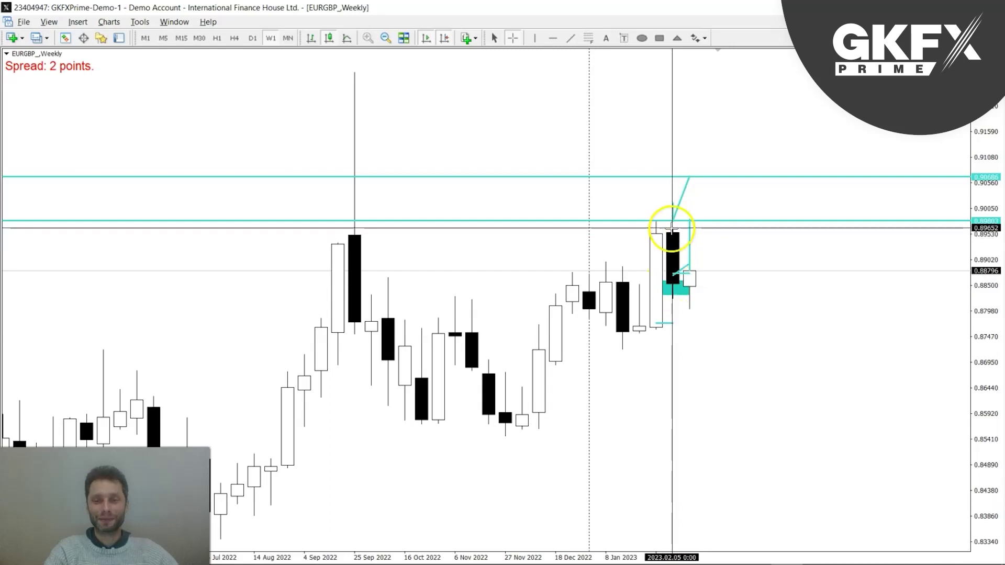
{"action": "left_click_drag", "start_coordinate": [673, 229], "coordinate": [648, 261]}
{"action": "middle_click", "coordinate": [677, 253]}
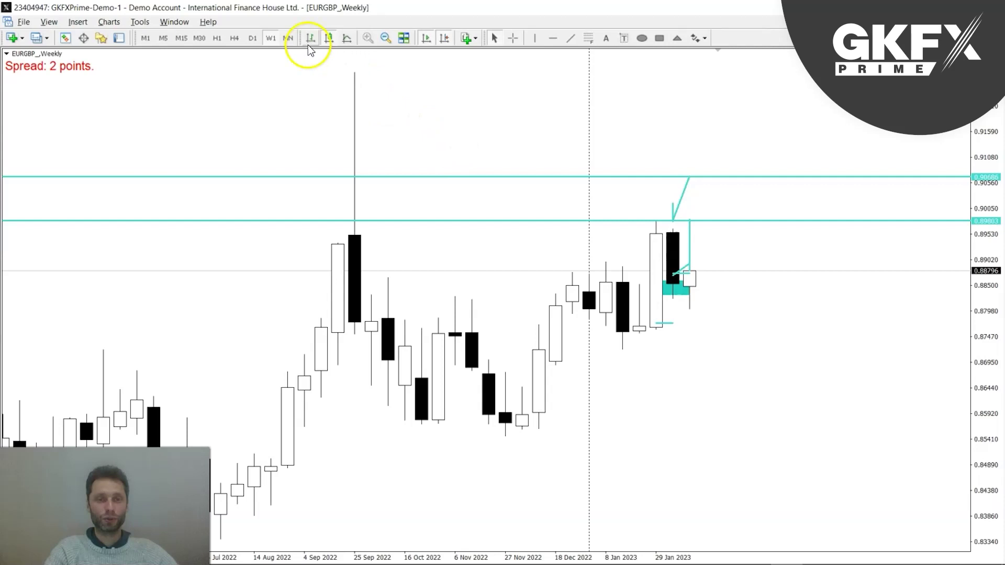
Examine EURGBP's February pullback into the support rectangle and its rebound on the daily and H4 timeframes
{"action": "left_click", "coordinate": [253, 38]}
{"action": "middle_click", "coordinate": [550, 231]}
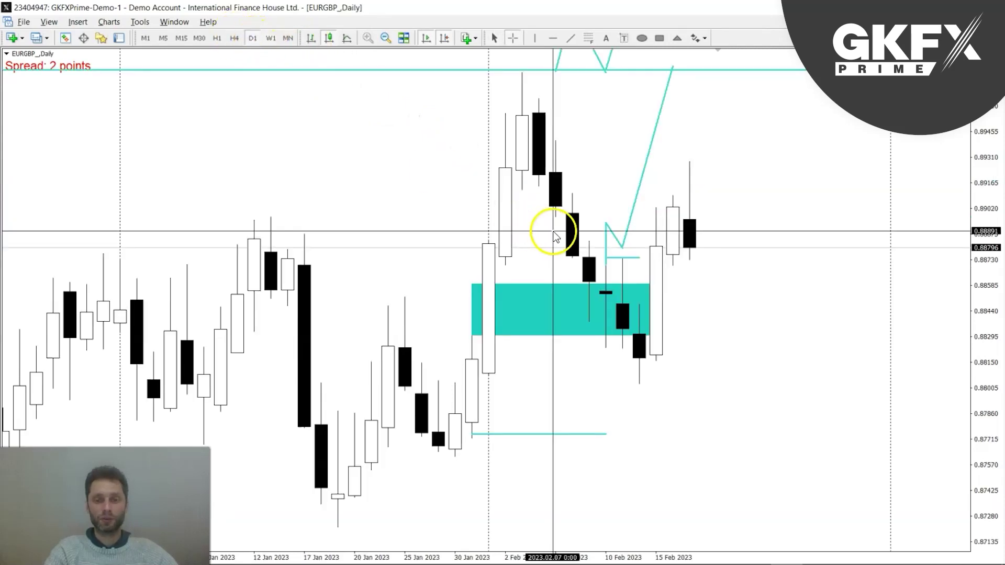
{"action": "left_click_drag", "start_coordinate": [527, 140], "coordinate": [607, 346]}
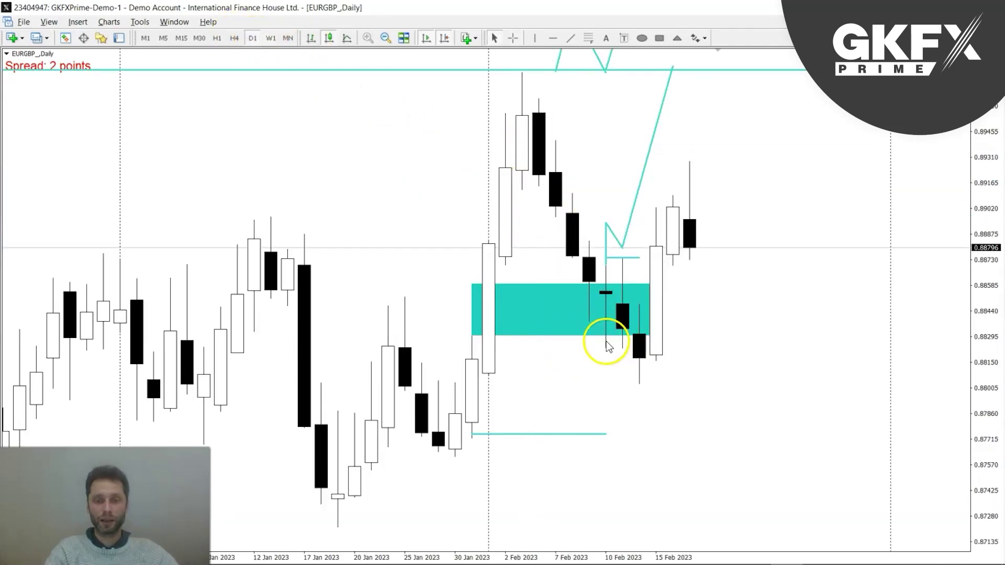
{"action": "left_click", "coordinate": [234, 41]}
{"action": "middle_click", "coordinate": [476, 327]}
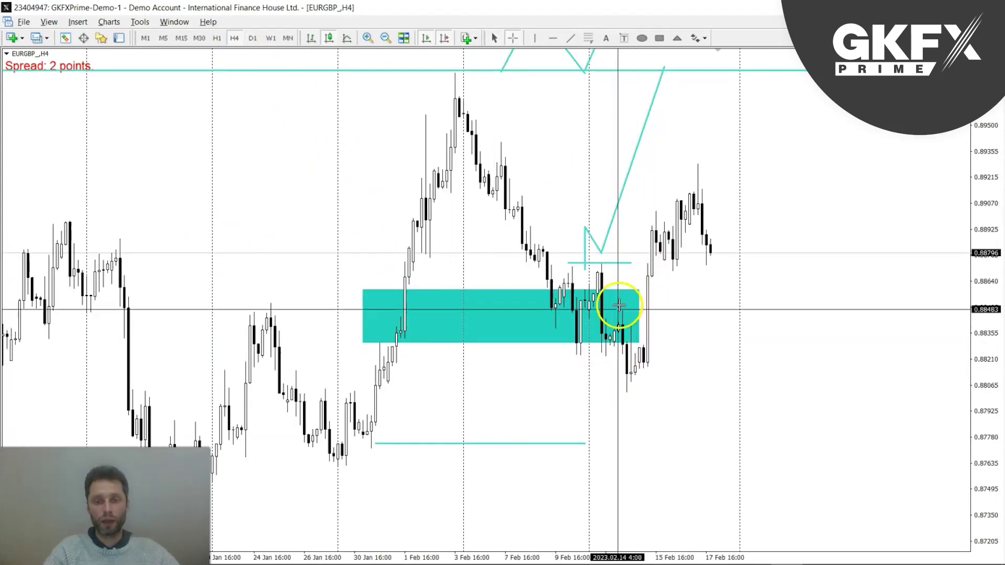
{"action": "mouse_move", "coordinate": [642, 270]}
{"action": "left_mouse_down"}
{"action": "mouse_move", "coordinate": [661, 290]}
{"action": "mouse_move", "coordinate": [630, 330]}
{"action": "mouse_move", "coordinate": [644, 270]}
{"action": "left_mouse_up"}
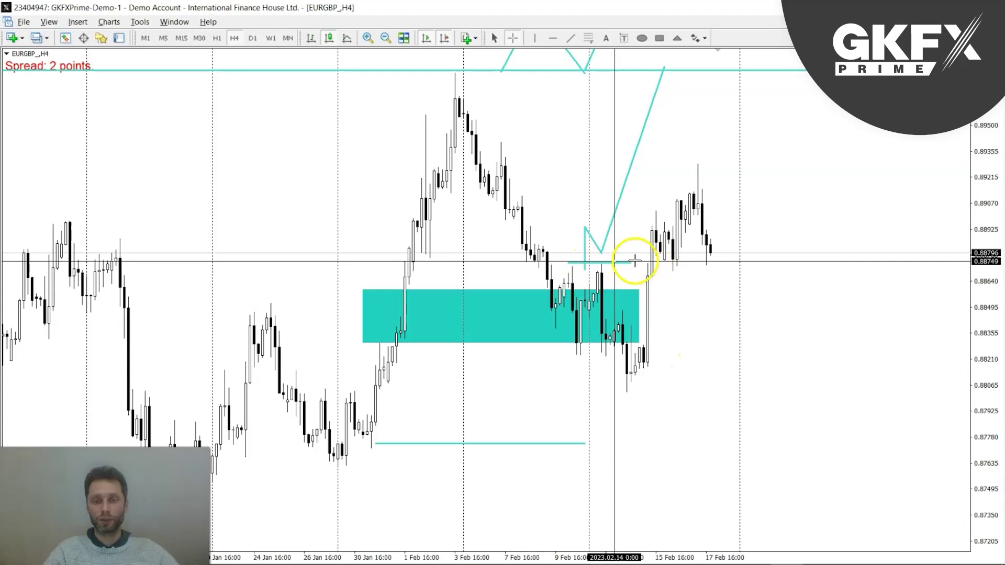
{"action": "left_click", "coordinate": [640, 138]}
{"action": "middle_click", "coordinate": [572, 220]}
{"action": "left_click_drag", "start_coordinate": [610, 251], "coordinate": [707, 100]}
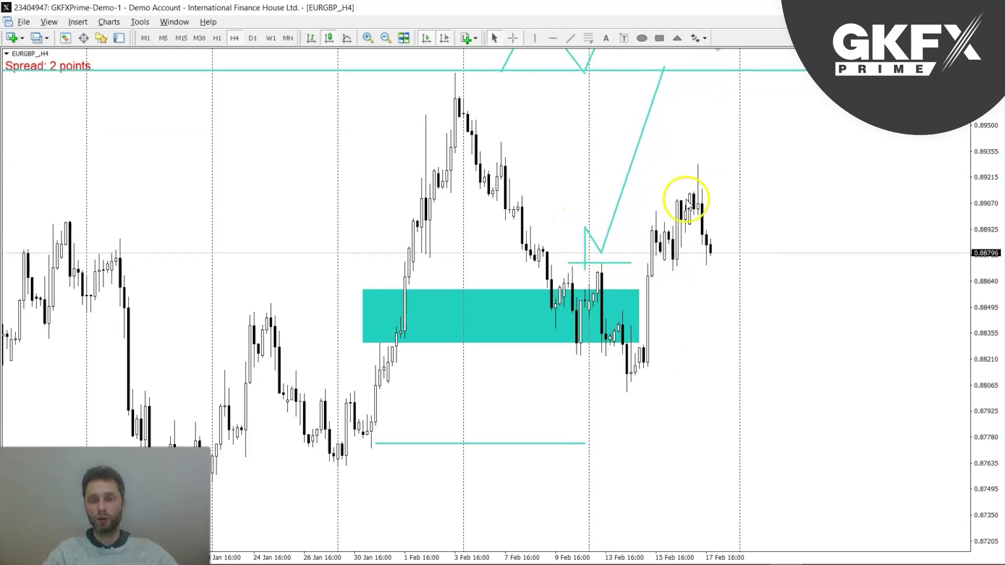
Draw a rectangle around EURGBP's 15 to 17 February consolidation, from about 0.8908 down to 0.8876
{"action": "key", "text": "plus"}
{"action": "middle_click", "coordinate": [633, 297]}
{"action": "left_click_drag", "start_coordinate": [638, 303], "coordinate": [661, 274]}
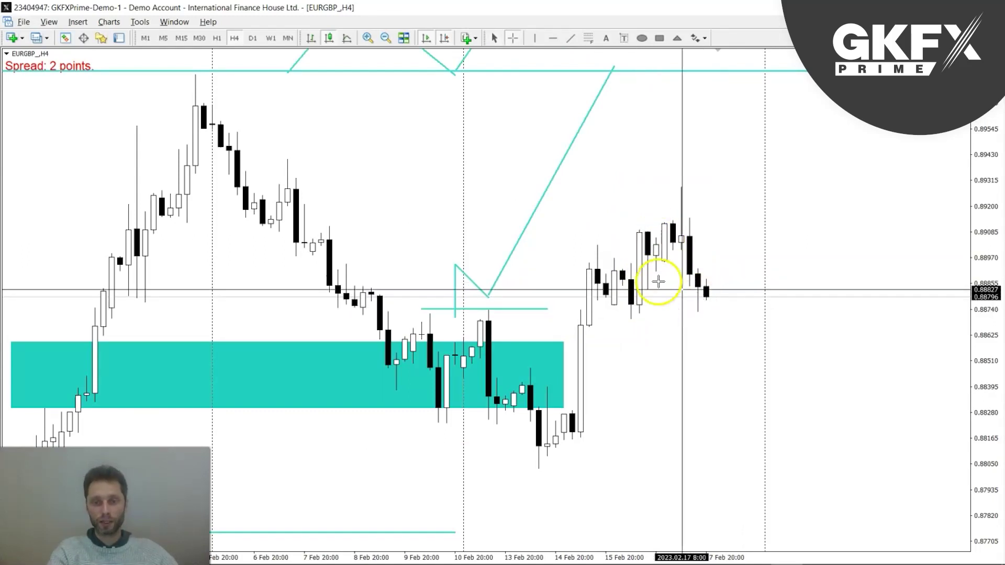
{"action": "left_click_drag", "start_coordinate": [596, 234], "coordinate": [706, 305]}
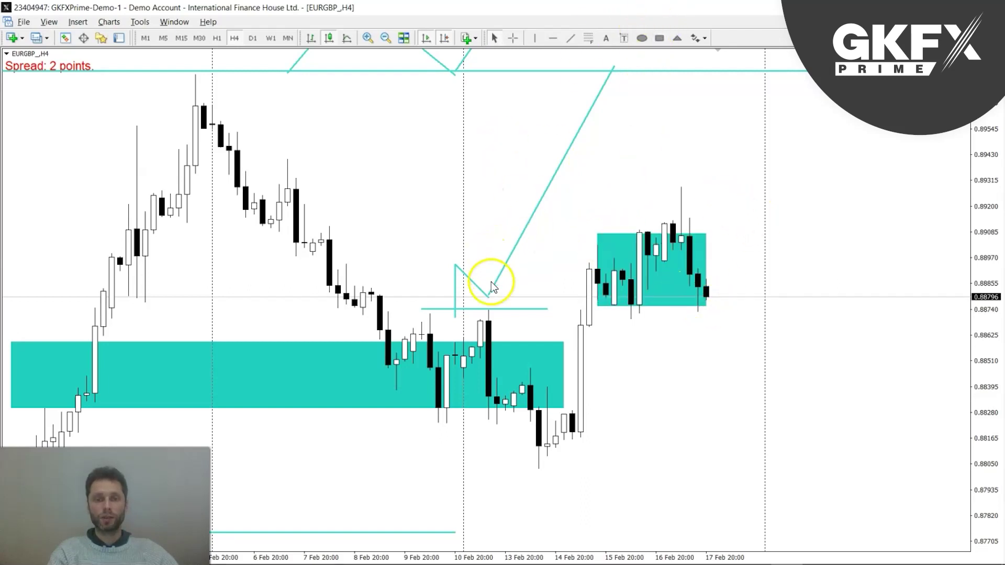
Delete the old projected zigzag trendlines above the short horizontal line near 0.8874
{"action": "scroll", "coordinate": [491, 281], "scroll_direction": "up", "scroll_amount": 1}
{"action": "right_click", "coordinate": [498, 297]}
{"action": "left_click", "coordinate": [526, 335]}
{"action": "right_click", "coordinate": [496, 299]}
{"action": "left_click", "coordinate": [527, 336]}
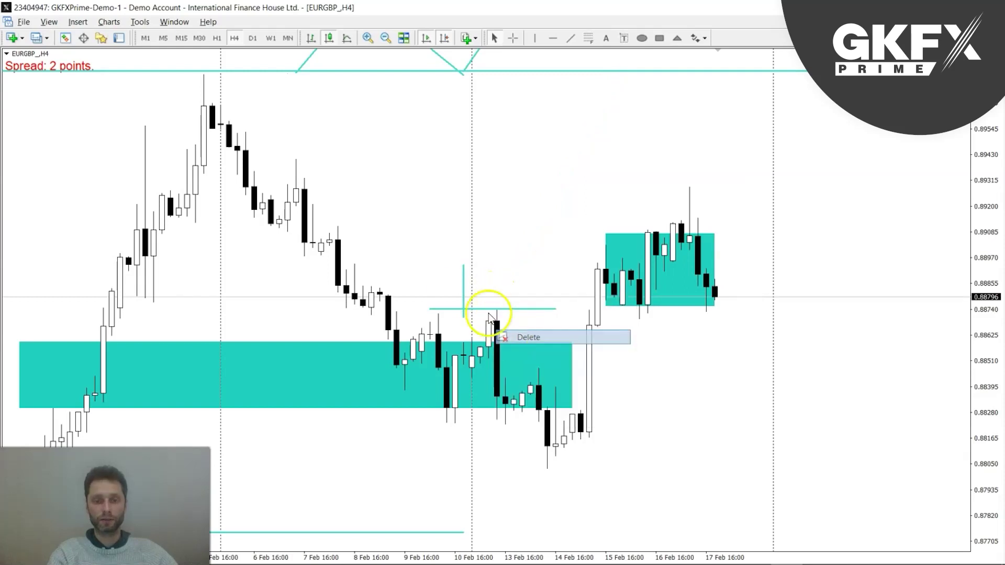
{"action": "right_click", "coordinate": [461, 294]}
{"action": "left_click", "coordinate": [484, 334]}
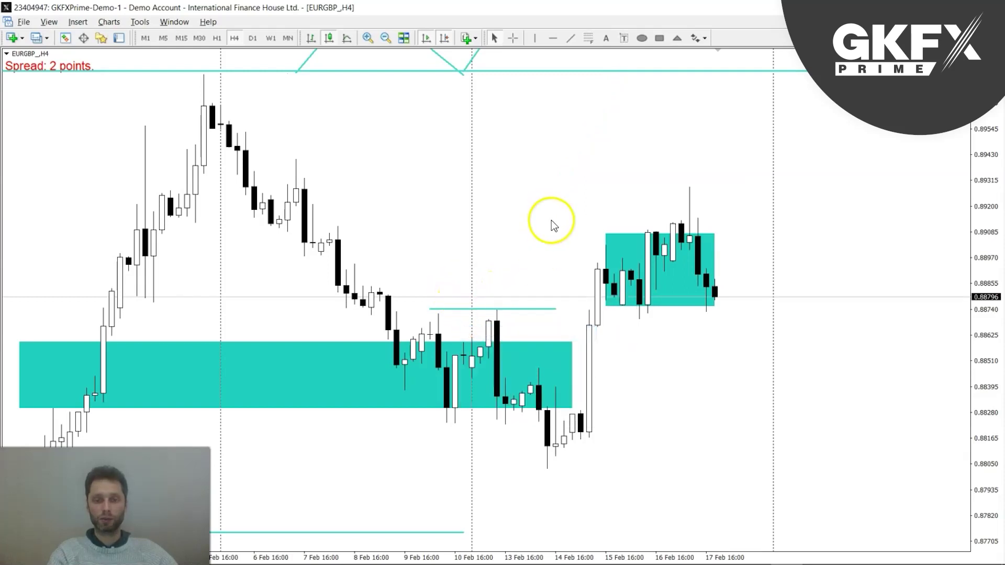
Resize the support rectangle to about 0.8830–0.8848 from 14 February past the latest candle, and sketch a rising zigzag rebounding from it
{"action": "left_click_drag", "start_coordinate": [572, 344], "coordinate": [782, 362]}
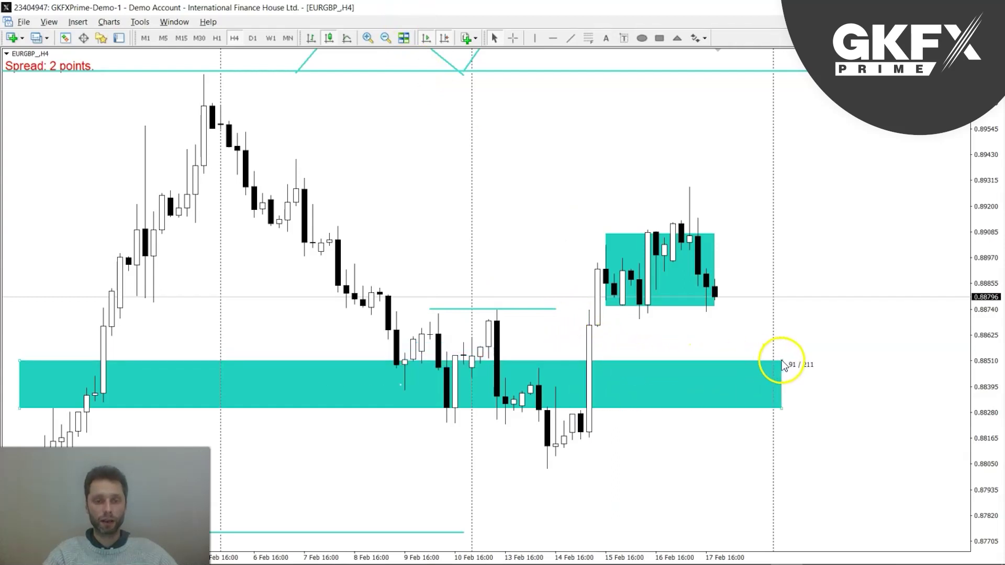
{"action": "left_click_drag", "start_coordinate": [21, 361], "coordinate": [538, 374]}
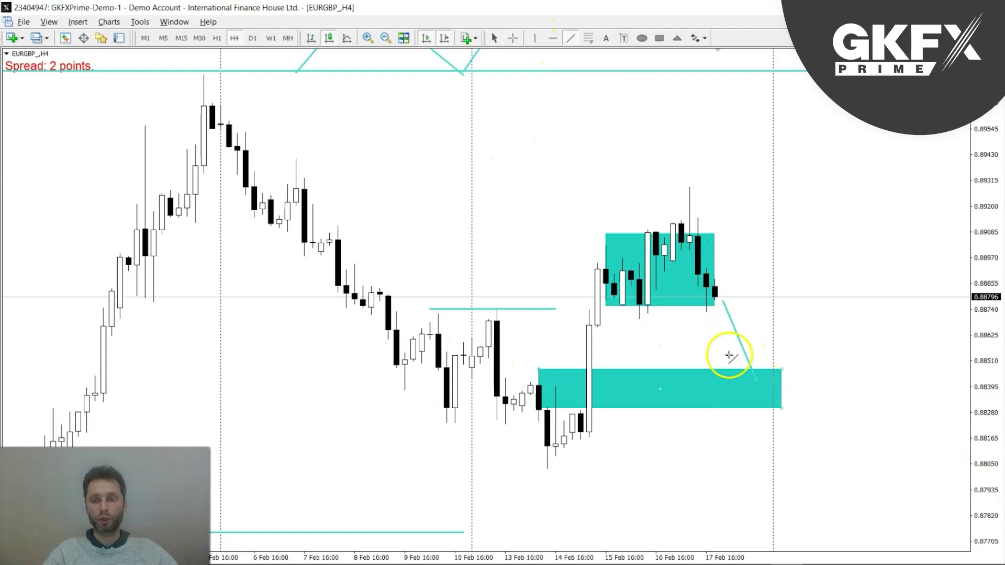
{"action": "left_click_drag", "start_coordinate": [755, 385], "coordinate": [756, 382]}
{"action": "left_click_drag", "start_coordinate": [757, 382], "coordinate": [807, 203]}
{"action": "left_click_drag", "start_coordinate": [807, 203], "coordinate": [840, 266]}
{"action": "left_click_drag", "start_coordinate": [841, 266], "coordinate": [845, 264]}
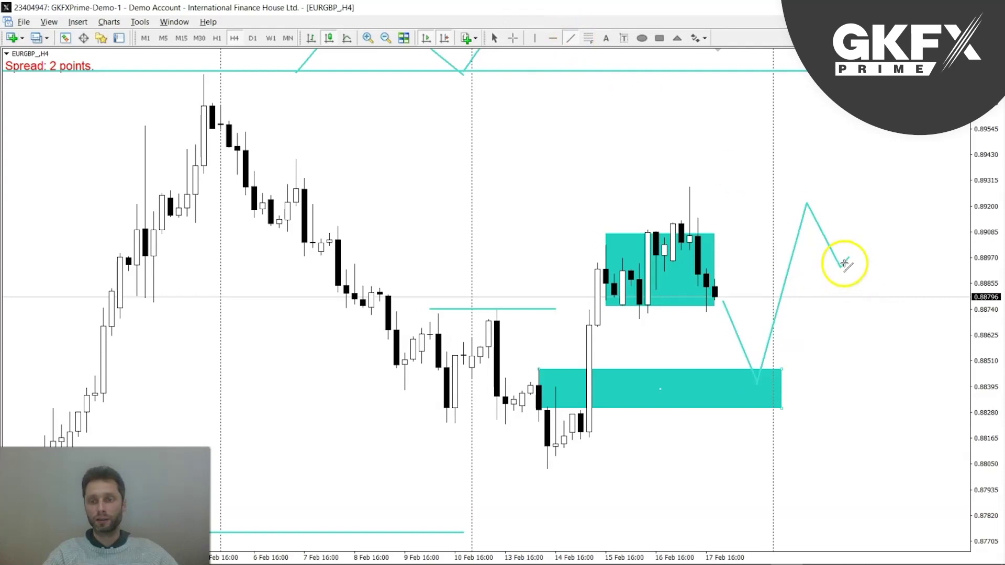
Examine the 15 February breakout leg, the consolidation rectangle and the projected pullback into the support zone
{"action": "middle_click", "coordinate": [690, 94]}
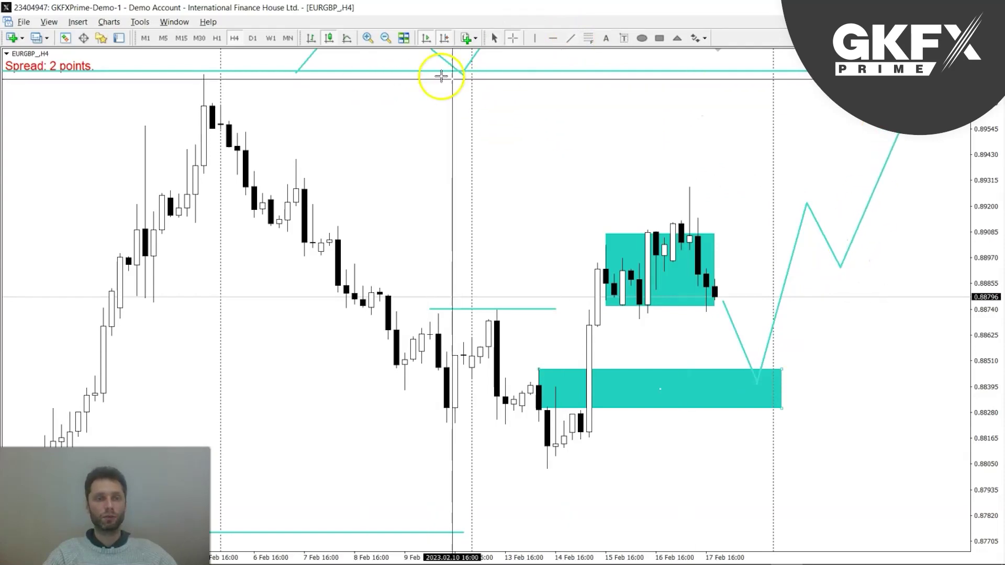
{"action": "middle_click", "coordinate": [580, 105]}
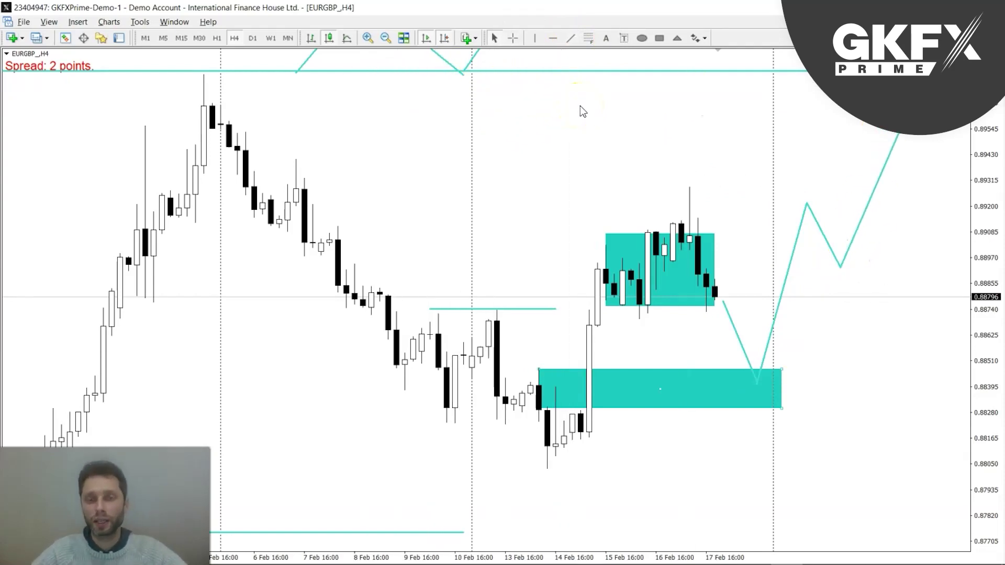
{"action": "middle_click", "coordinate": [581, 321]}
{"action": "left_click_drag", "start_coordinate": [582, 442], "coordinate": [595, 235]}
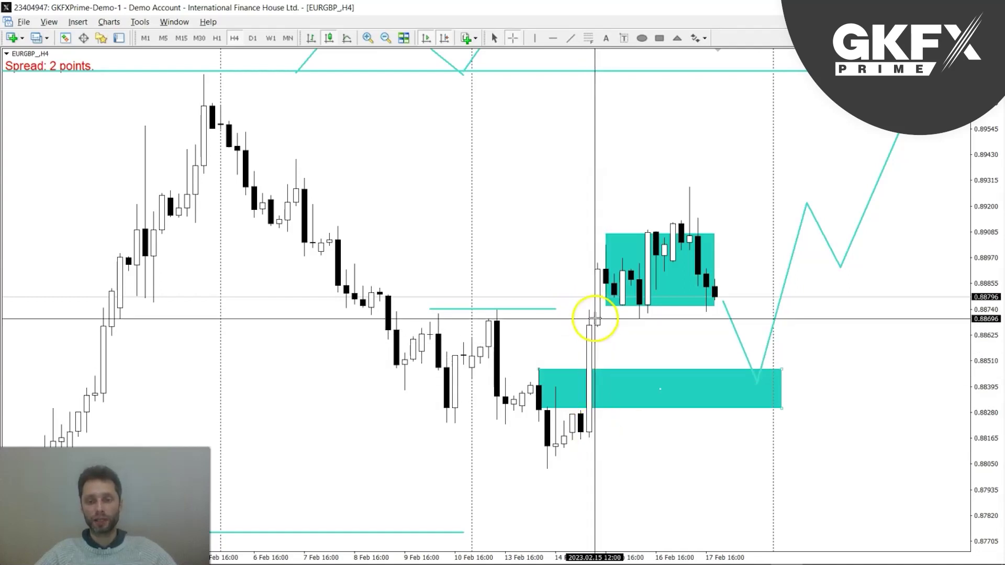
{"action": "left_click_drag", "start_coordinate": [550, 466], "coordinate": [611, 326]}
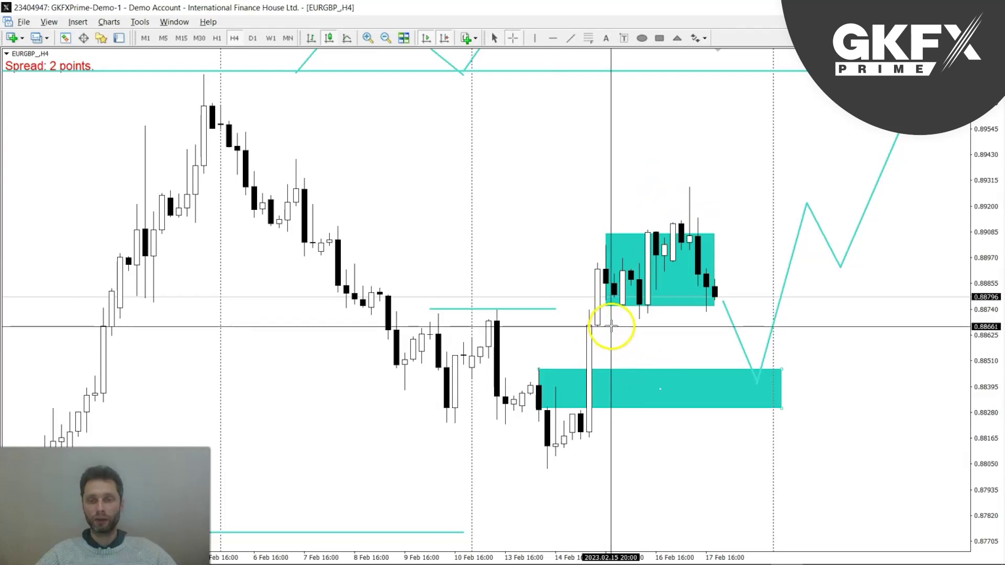
{"action": "left_click_drag", "start_coordinate": [688, 237], "coordinate": [724, 330]}
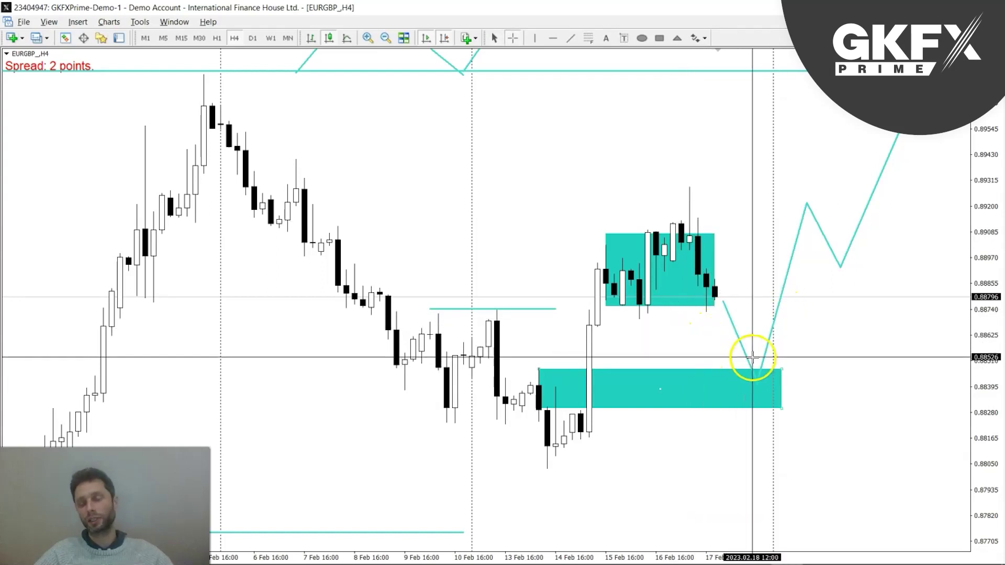
{"action": "left_click_drag", "start_coordinate": [754, 371], "coordinate": [684, 119]}
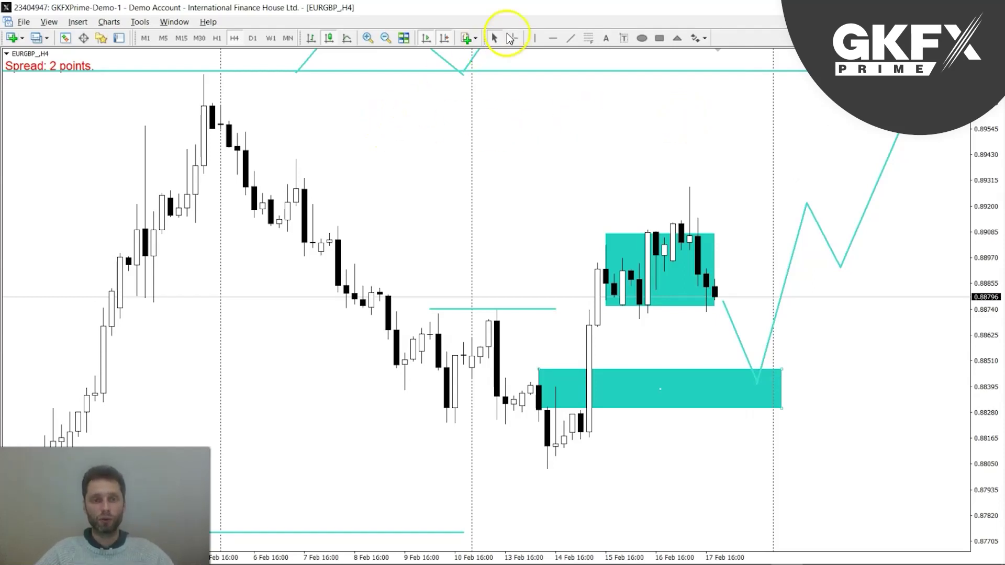
Draw a short horizontal line at about 0.8814 below the support rectangle and check it against the nearby lows
{"action": "mouse_move", "coordinate": [605, 445]}
{"action": "left_mouse_down"}
{"action": "mouse_move", "coordinate": [886, 451]}
{"action": "mouse_move", "coordinate": [799, 443]}
{"action": "left_mouse_up"}
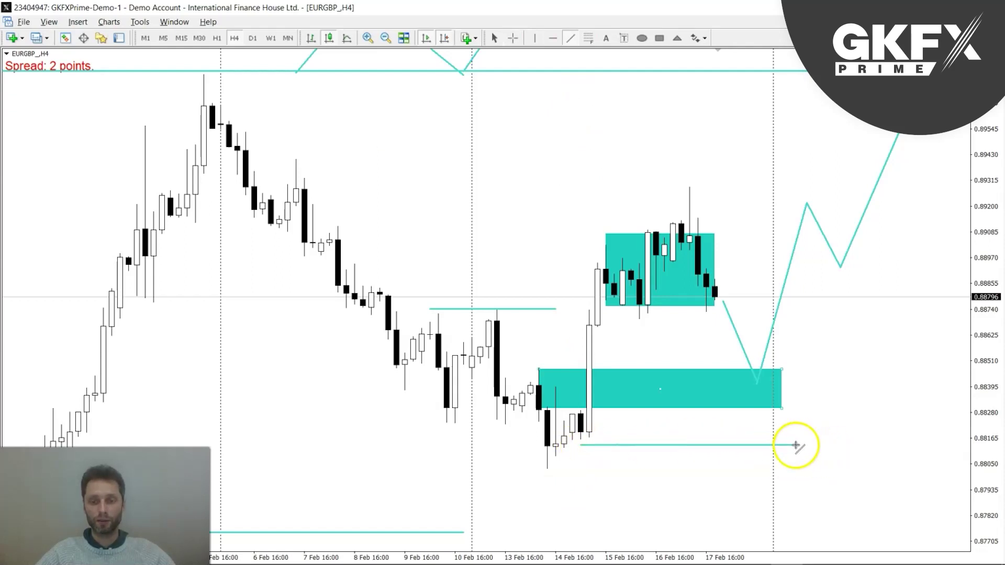
{"action": "middle_click", "coordinate": [705, 448]}
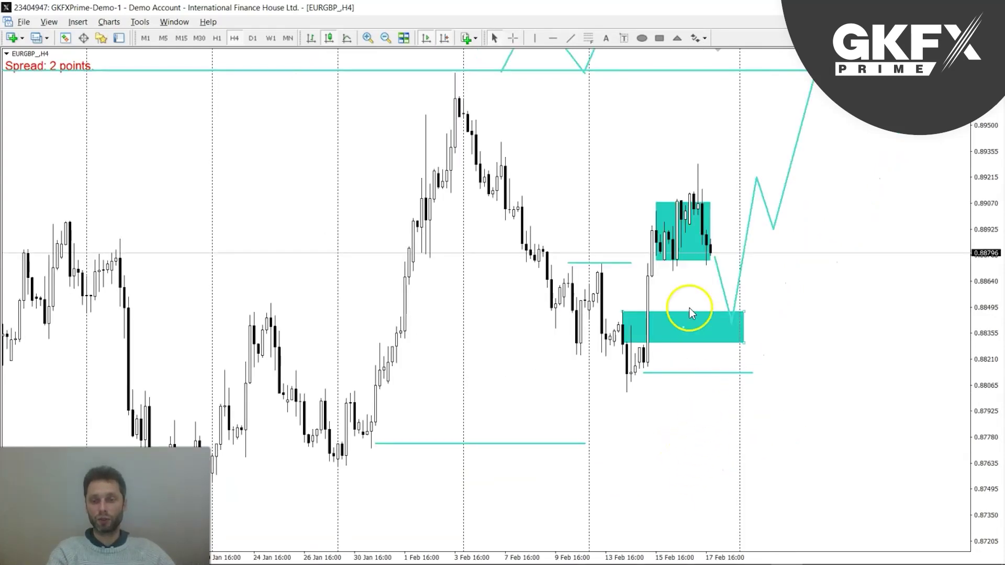
{"action": "middle_click", "coordinate": [689, 311]}
{"action": "middle_click", "coordinate": [634, 416]}
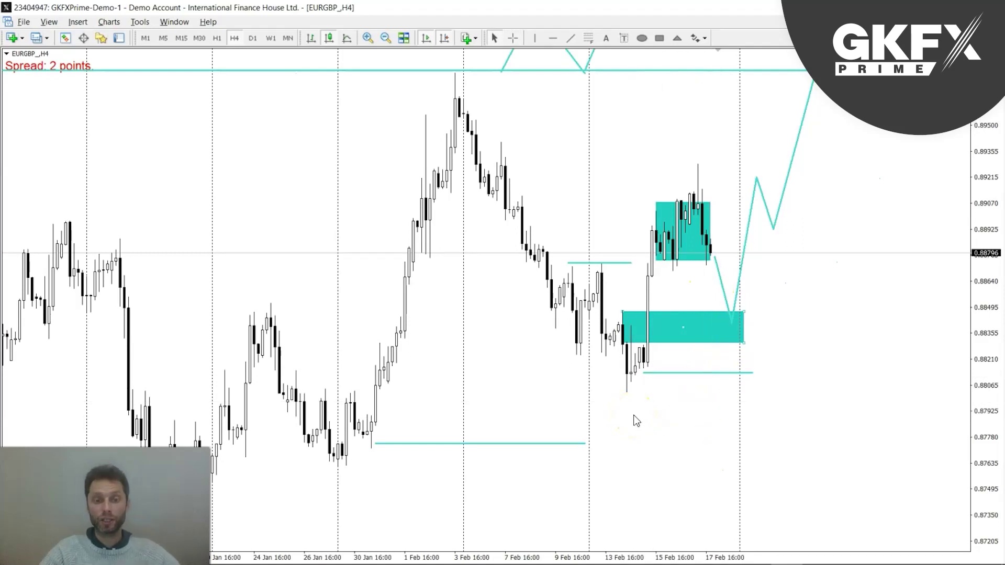
{"action": "middle_click", "coordinate": [684, 335]}
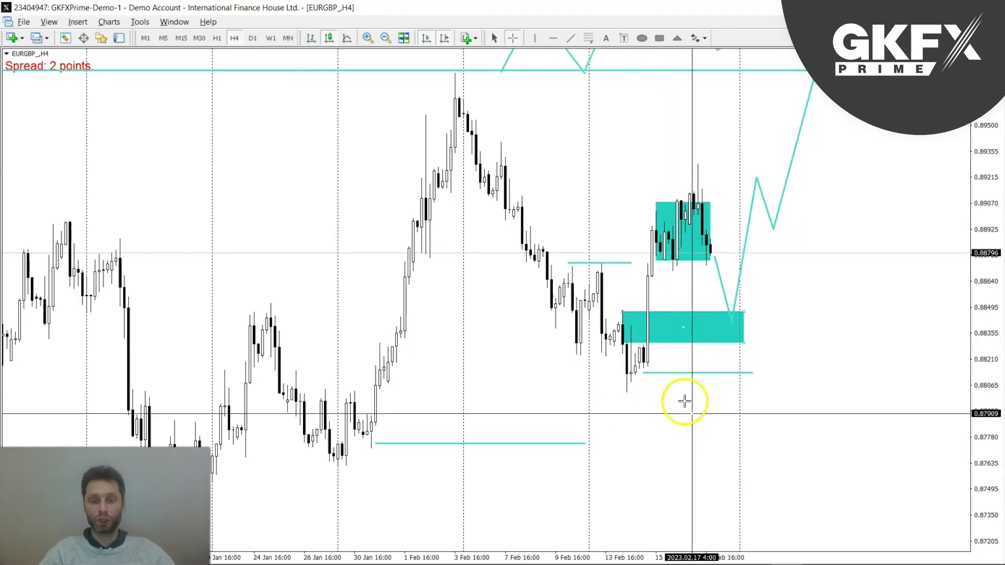
{"action": "middle_click", "coordinate": [709, 349]}
{"action": "left_click", "coordinate": [824, 304]}
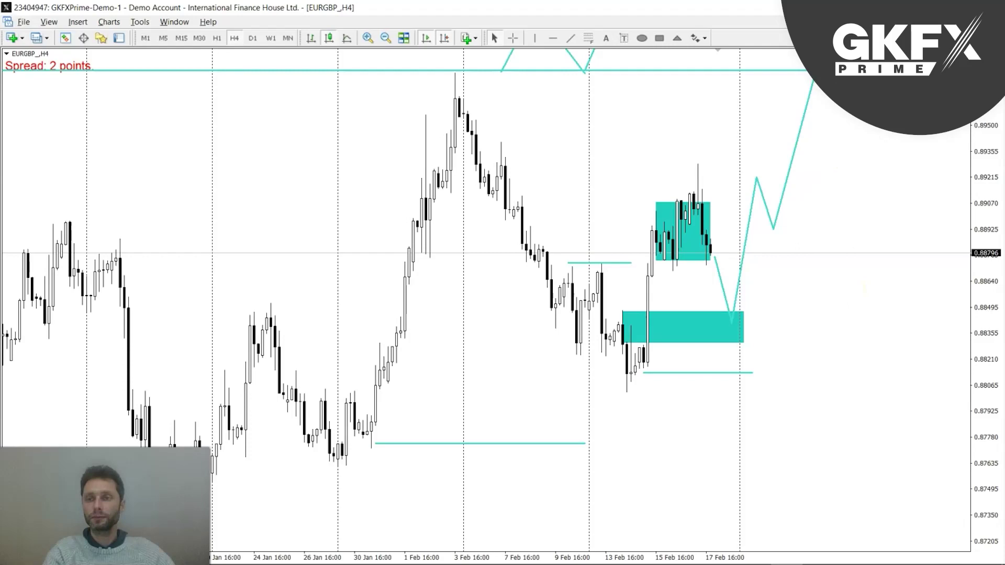
Restore the EURGBP chart to its tile, maximize the GBPJPY chart and switch it to the weekly timeframe
{"action": "left_click", "coordinate": [985, 21]}
{"action": "left_click", "coordinate": [412, 400]}
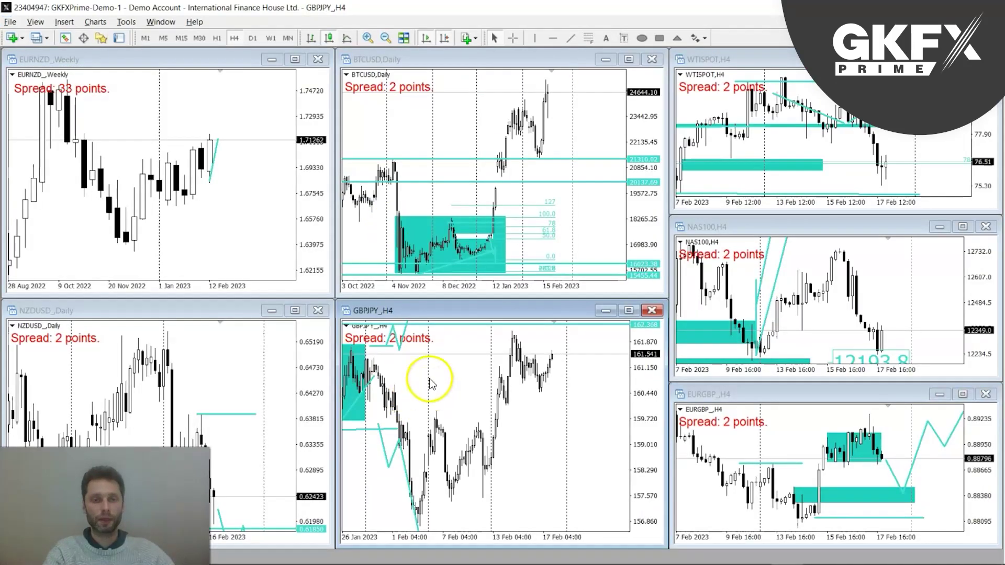
{"action": "double_click", "coordinate": [464, 309]}
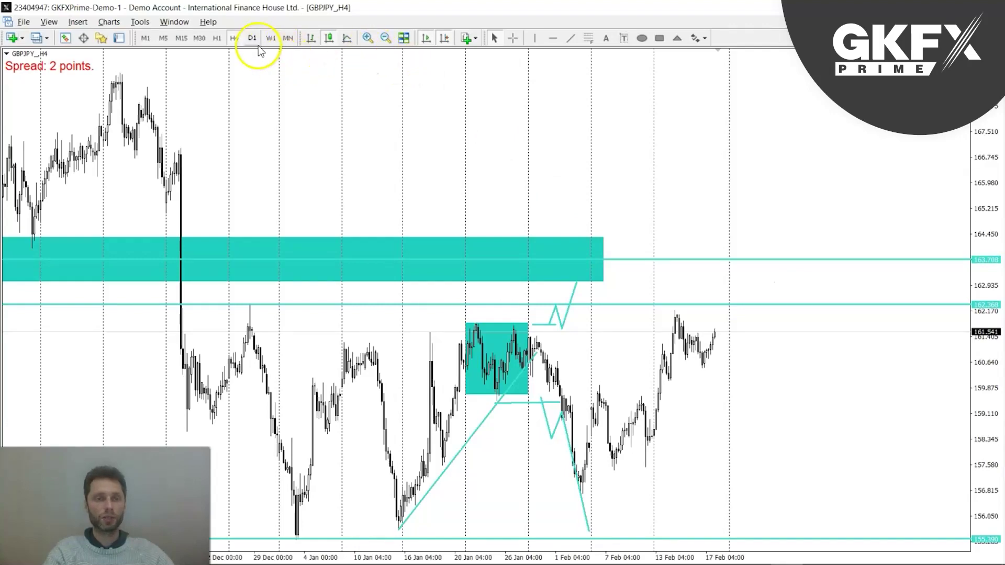
{"action": "left_click", "coordinate": [271, 38]}
{"action": "key", "text": "plus"}
{"action": "key", "text": "plus"}
{"action": "key", "text": "plus"}
{"action": "middle_click", "coordinate": [627, 274]}
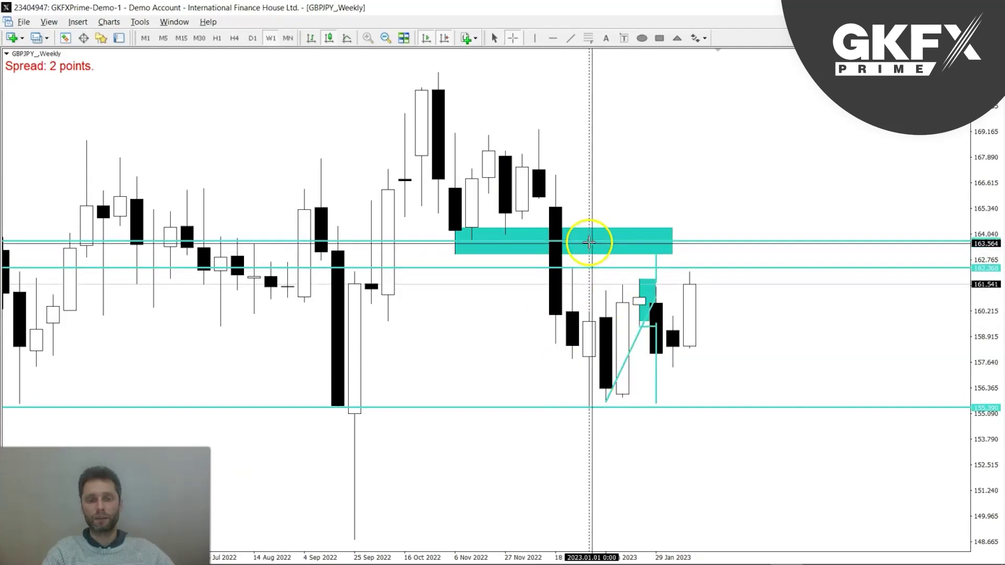
Resize the GBPJPY resistance rectangle to about 163.0–164.2 and extend it past the latest weekly candle
{"action": "left_click", "coordinate": [674, 230]}
{"action": "left_click_drag", "start_coordinate": [674, 232], "coordinate": [843, 231]}
{"action": "scroll", "coordinate": [623, 220], "scroll_direction": "up", "scroll_amount": 1}
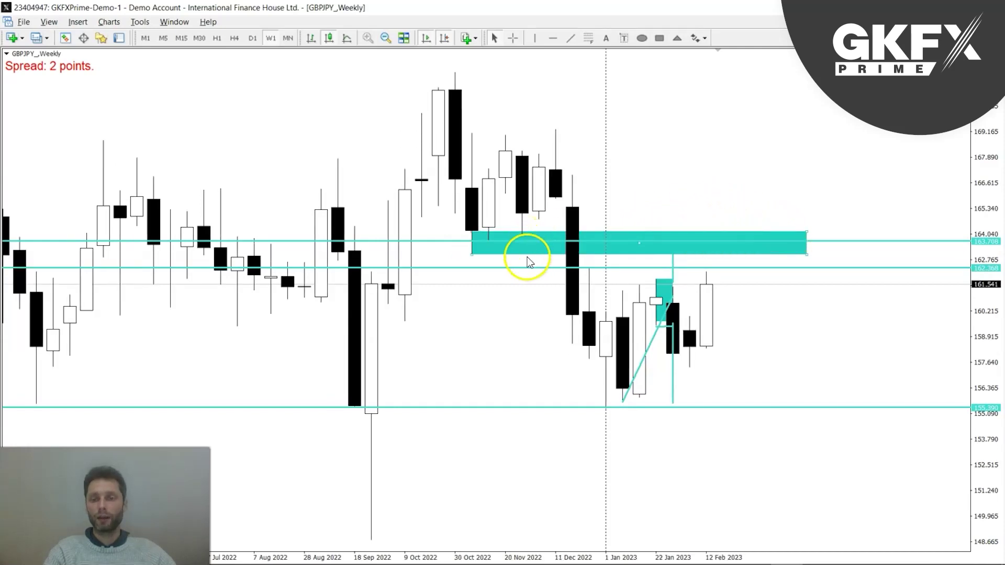
Delete the full-width horizontal lines at 162.368, 163.708 and 155.390 from the GBPJPY chart
{"action": "right_click", "coordinate": [481, 277]}
{"action": "left_click", "coordinate": [442, 260]}
{"action": "right_click", "coordinate": [441, 245]}
{"action": "left_click", "coordinate": [454, 286]}
{"action": "right_click", "coordinate": [606, 414]}
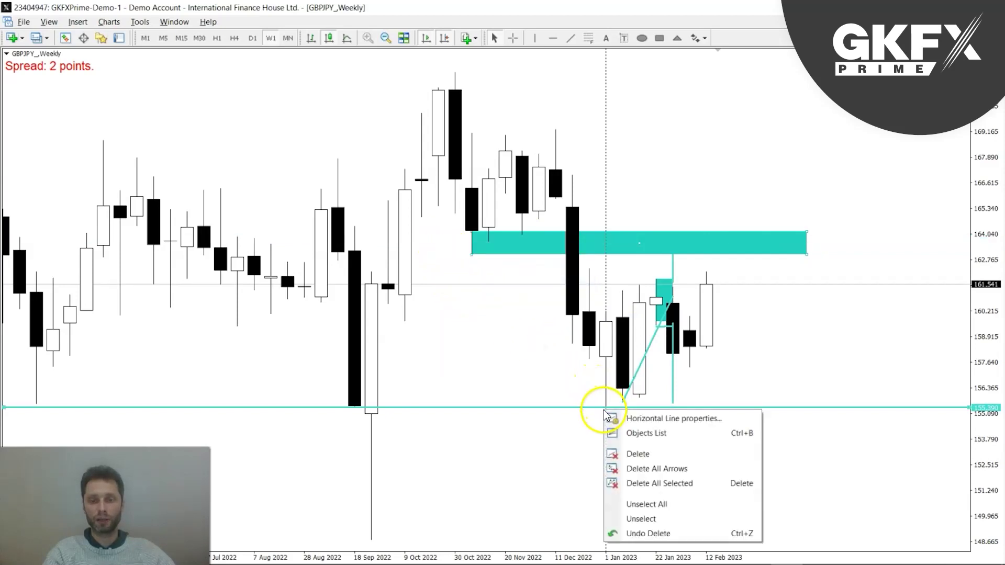
{"action": "left_click", "coordinate": [618, 452]}
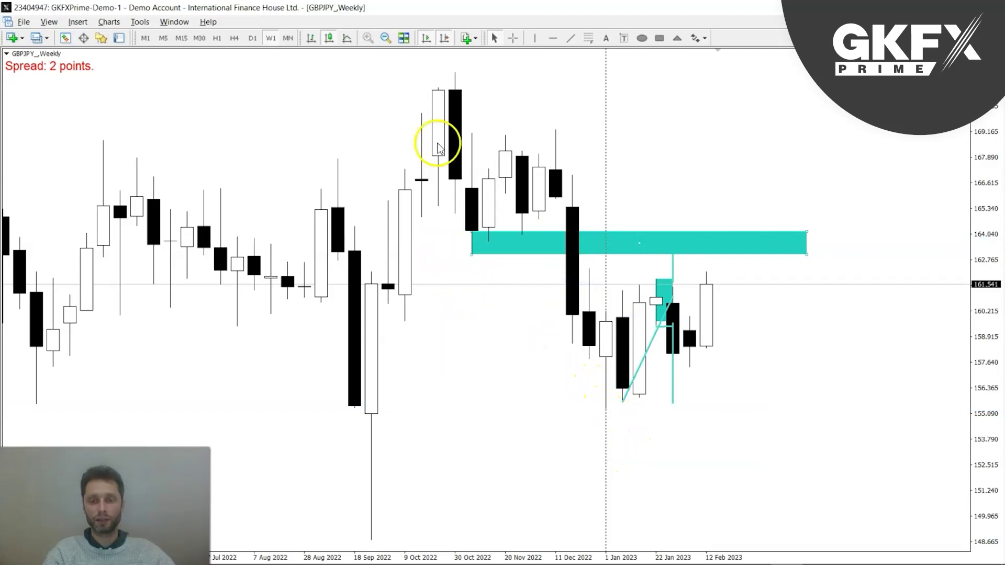
Switch GBPJPY to the H4 timeframe and delete the rising zigzag and short horizontal line beside the top of the January consolidation rectangle
{"action": "left_click", "coordinate": [235, 39]}
{"action": "key", "text": "minus"}
{"action": "key", "text": "minus"}
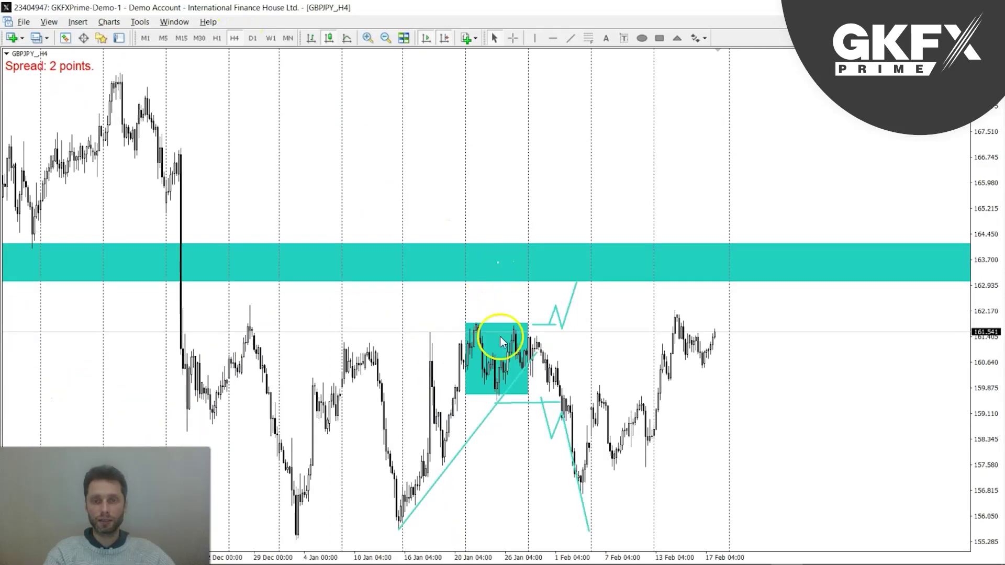
{"action": "middle_click", "coordinate": [477, 322]}
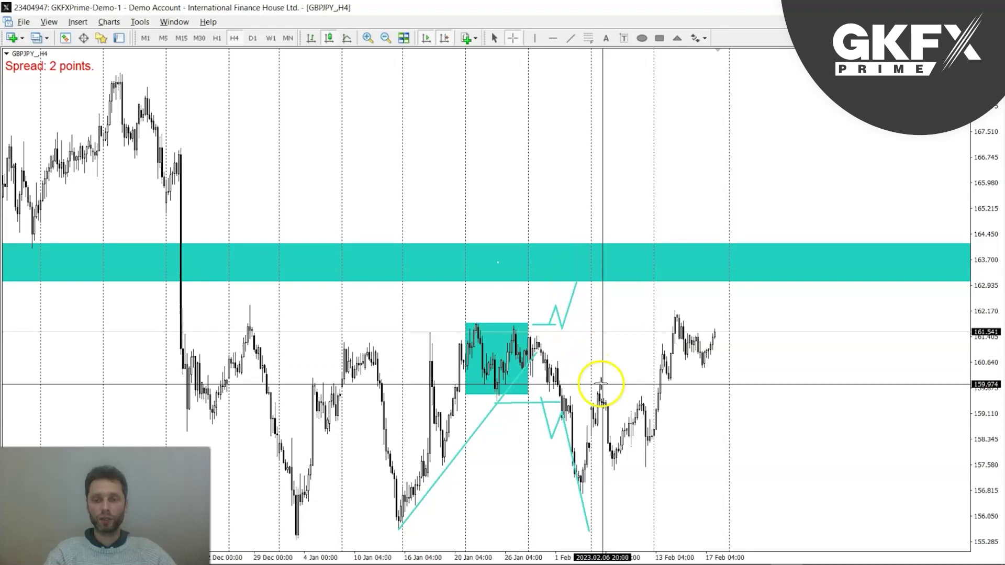
{"action": "middle_click", "coordinate": [547, 317]}
{"action": "right_click", "coordinate": [555, 308]}
{"action": "left_click", "coordinate": [568, 352]}
{"action": "double_click", "coordinate": [553, 324]}
{"action": "right_click", "coordinate": [553, 324]}
{"action": "left_click", "coordinate": [576, 365]}
{"action": "right_click", "coordinate": [567, 317]}
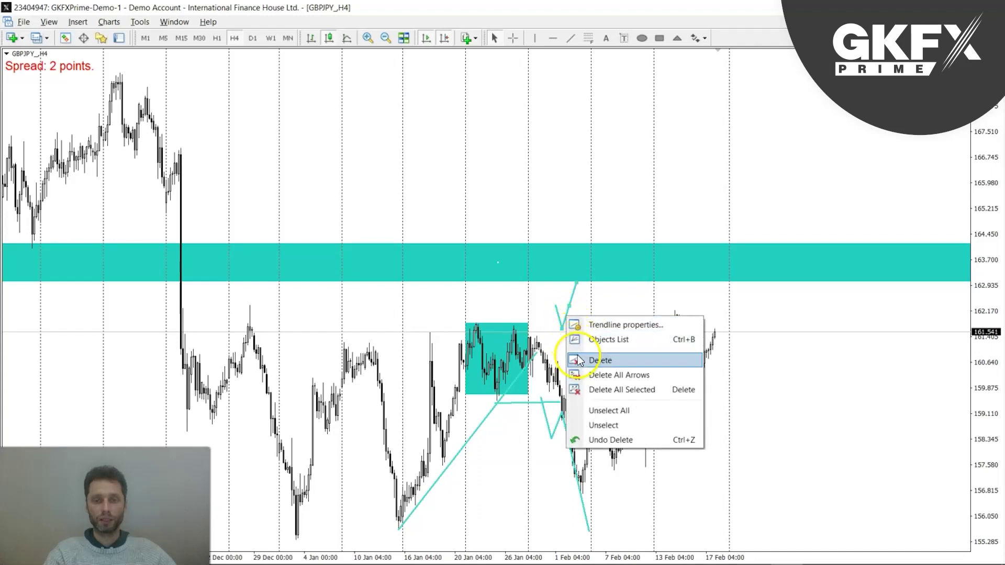
{"action": "left_click", "coordinate": [596, 358]}
{"action": "right_click", "coordinate": [568, 329]}
{"action": "left_click", "coordinate": [597, 370]}
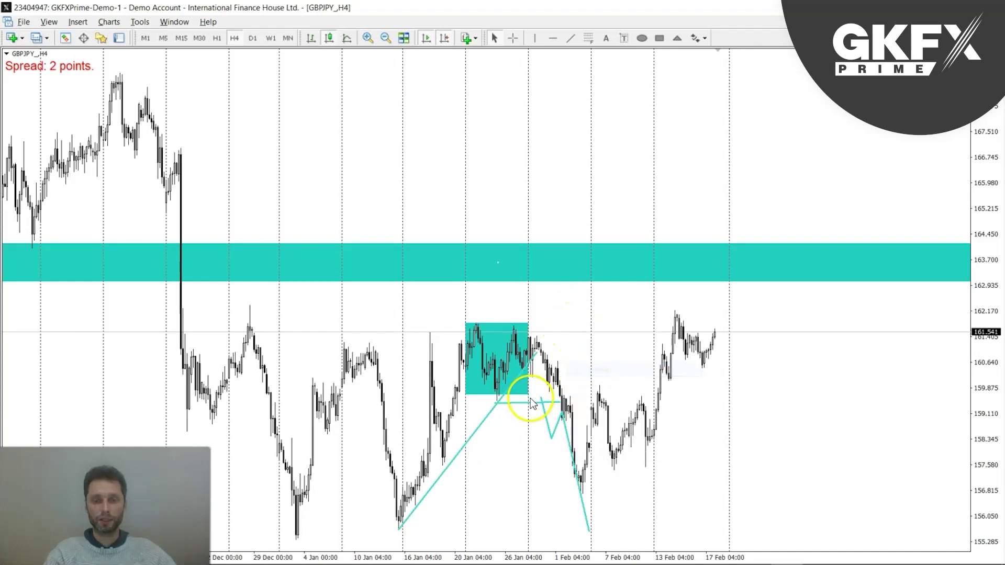
Delete the falling zigzag, the rising trendline and the January consolidation rectangle, keeping the short horizontal line near 159.4
{"action": "key", "text": "Delete"}
{"action": "key", "text": "ctrl+z"}
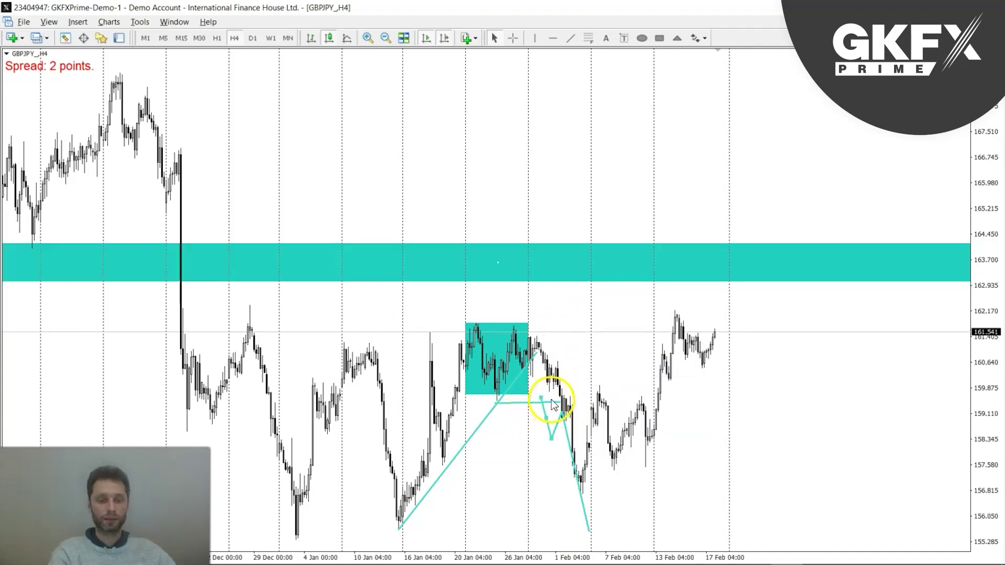
{"action": "key", "text": "Delete"}
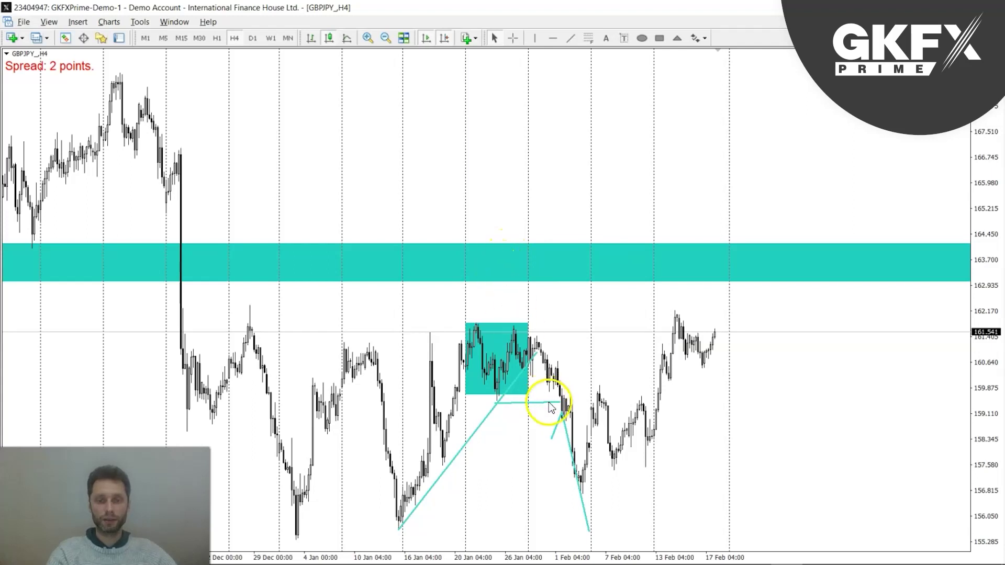
{"action": "key", "text": "BackSpace"}
{"action": "key", "text": "BackSpace"}
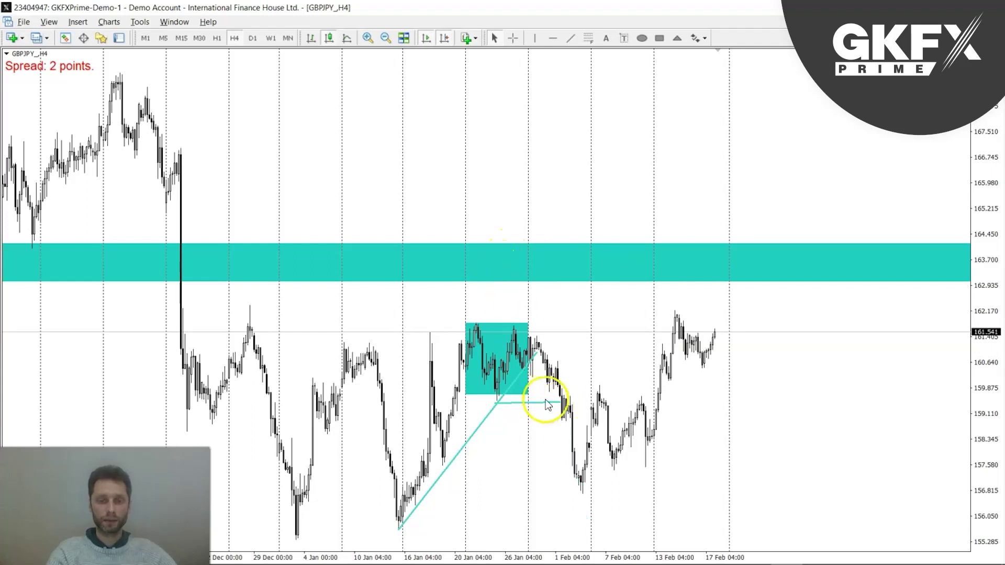
{"action": "double_click", "coordinate": [527, 331]}
{"action": "key", "text": "Delete"}
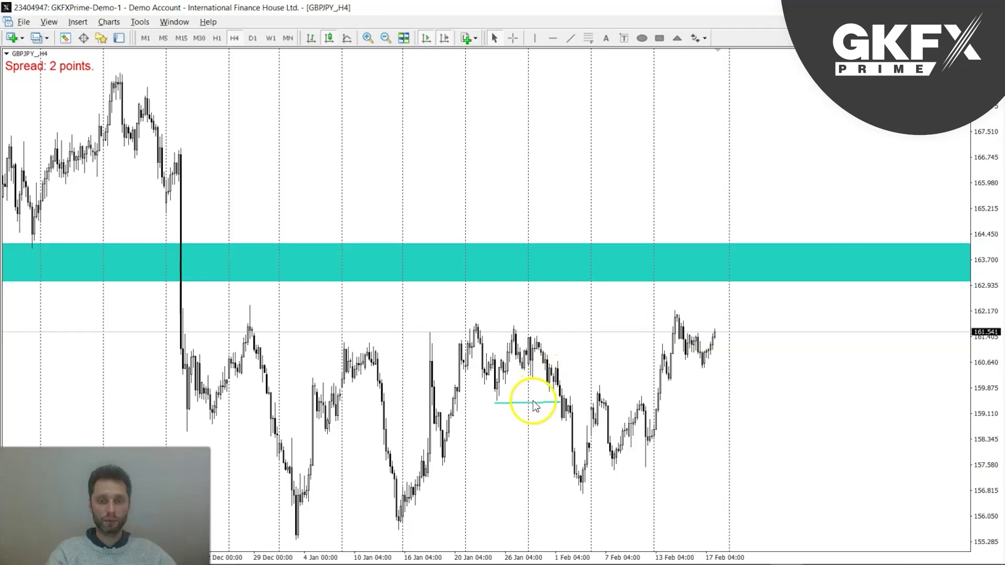
Move the short horizontal line to about 162.3 beyond the latest candle, and resize the resistance rectangle to about 163.0–165.3 from the mid-December drop
{"action": "left_click_drag", "start_coordinate": [528, 407], "coordinate": [812, 303]}
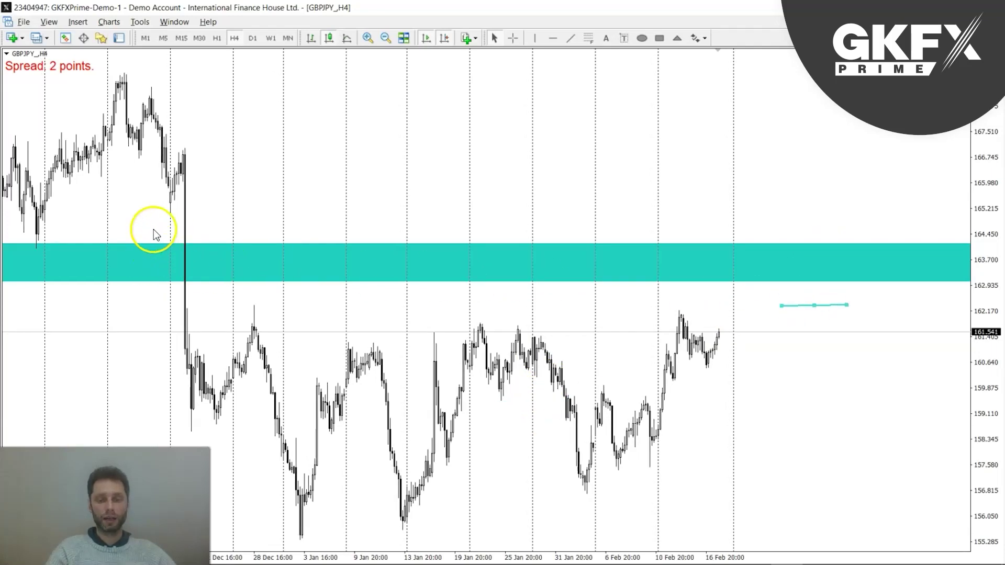
{"action": "key", "text": "minus"}
{"action": "left_click_drag", "start_coordinate": [274, 235], "coordinate": [431, 209]}
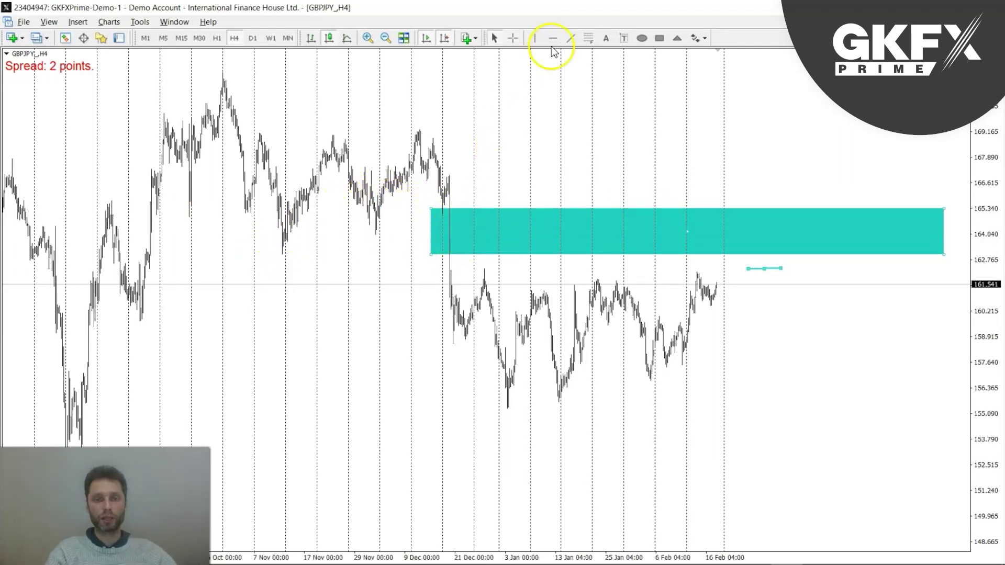
Draw a Fibonacci retracement from the mid-December high near 169.2 to the early-January low near 155.3
{"action": "left_click", "coordinate": [587, 38]}
{"action": "mouse_move", "coordinate": [419, 131]}
{"action": "left_mouse_down"}
{"action": "mouse_move", "coordinate": [448, 180]}
{"action": "mouse_move", "coordinate": [410, 140]}
{"action": "mouse_move", "coordinate": [503, 410]}
{"action": "left_mouse_up"}
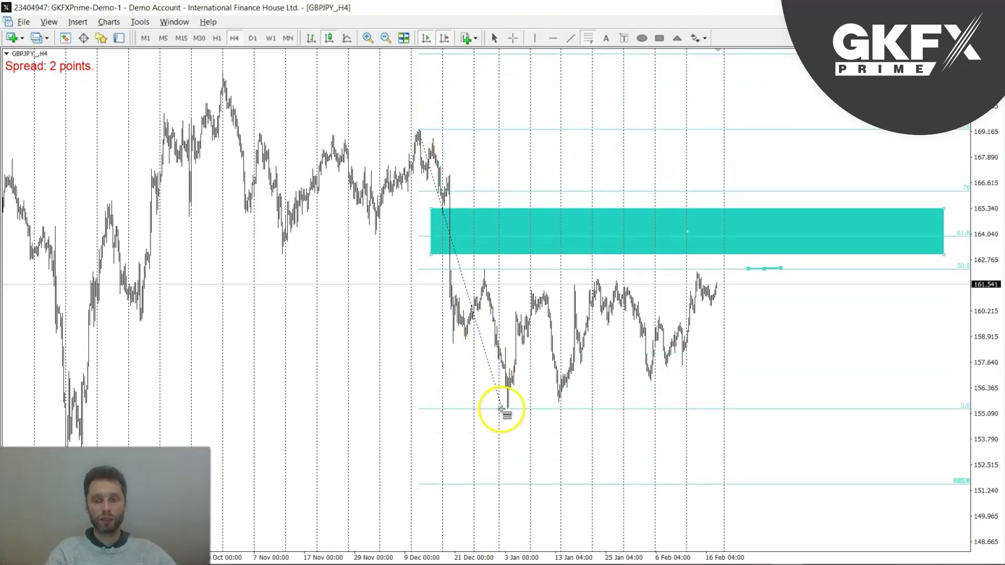
{"action": "middle_click", "coordinate": [650, 213]}
{"action": "left_click", "coordinate": [674, 263]}
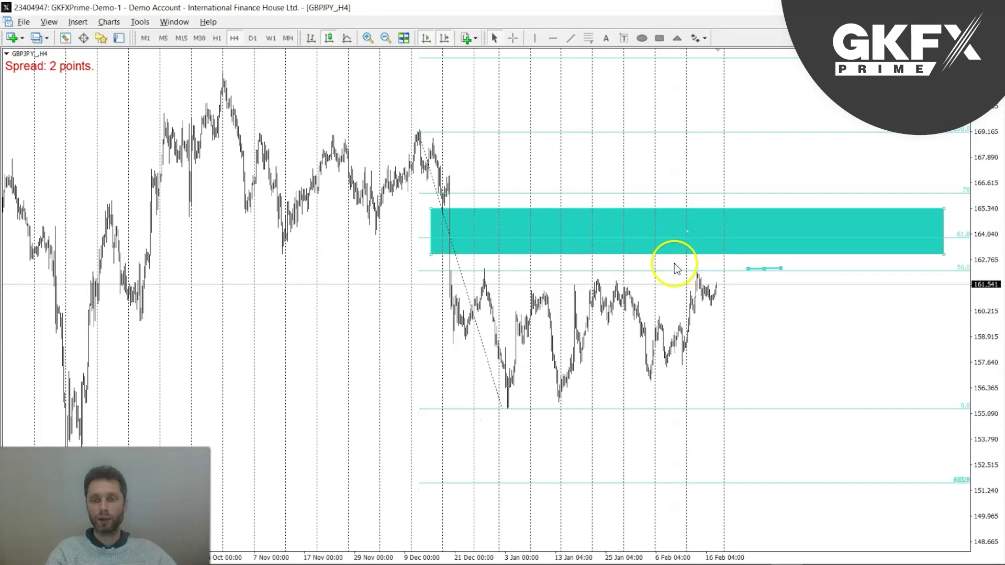
Turn the short line into a steep falling projection from about 163.6 inside the resistance rectangle to about 156.0
{"action": "key", "text": "plus"}
{"action": "key", "text": "plus"}
{"action": "key", "text": "minus"}
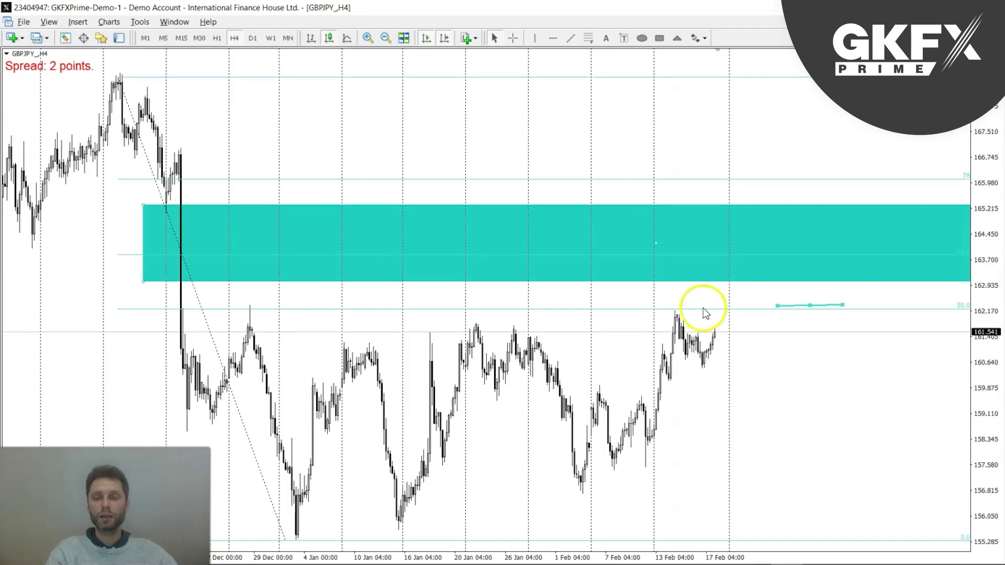
{"action": "middle_click", "coordinate": [703, 285]}
{"action": "left_click_drag", "start_coordinate": [716, 324], "coordinate": [744, 262]}
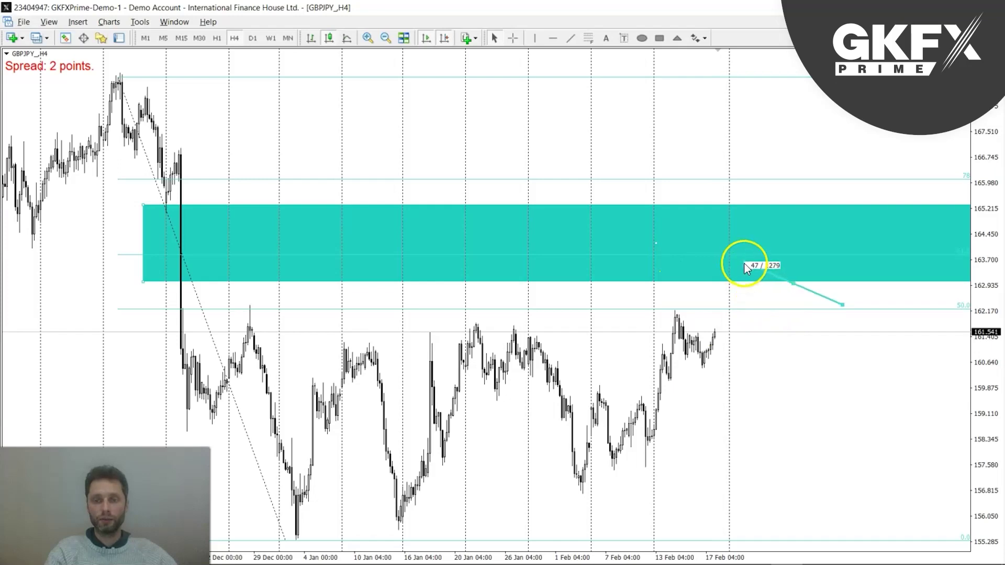
{"action": "left_click_drag", "start_coordinate": [842, 305], "coordinate": [816, 518]}
Review the Fibonacci leg on the weekly timeframe and stretch the falling projection from the 61.8 level to just above the 0.0 level
{"action": "left_click", "coordinate": [271, 37]}
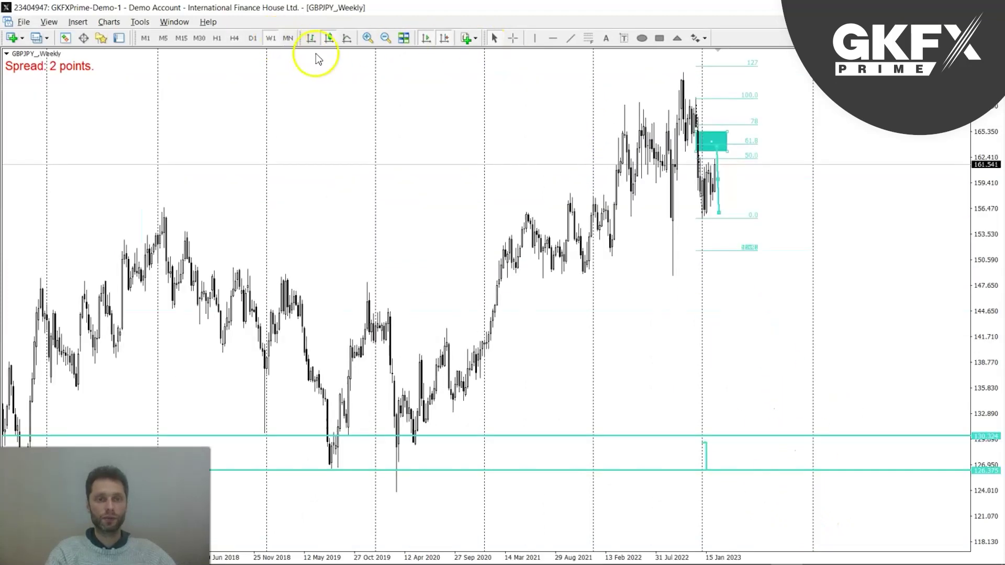
{"action": "key", "text": "plus"}
{"action": "key", "text": "plus"}
{"action": "key", "text": "plus"}
{"action": "middle_click", "coordinate": [538, 189]}
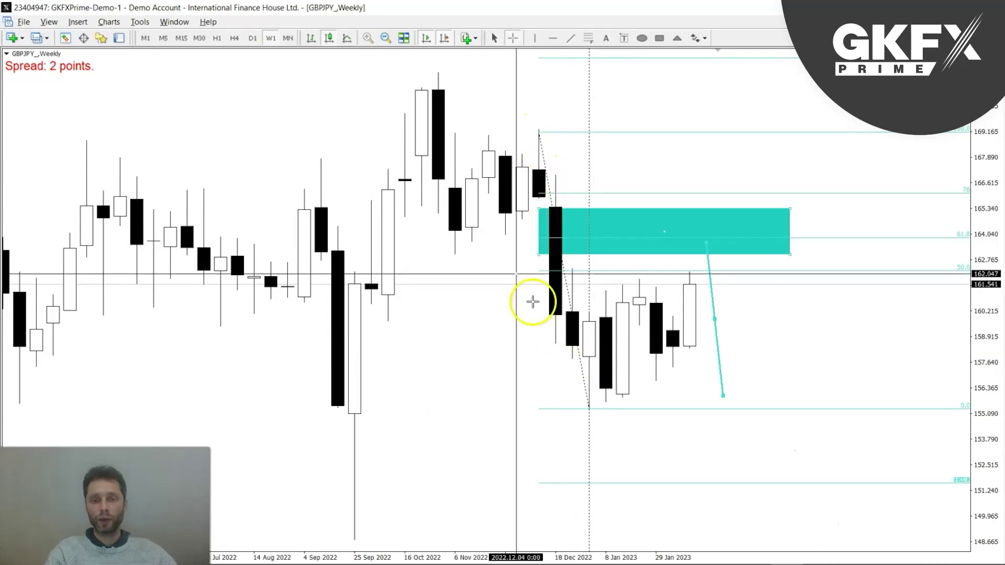
{"action": "left_click_drag", "start_coordinate": [533, 166], "coordinate": [589, 408]}
{"action": "left_click_drag", "start_coordinate": [635, 277], "coordinate": [674, 257]}
{"action": "middle_click", "coordinate": [674, 257]}
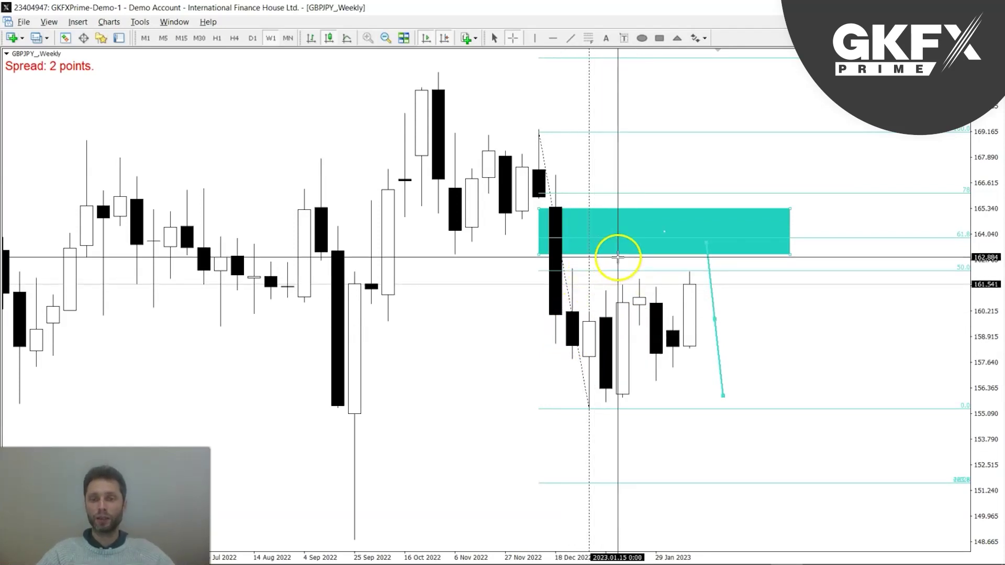
{"action": "middle_click", "coordinate": [695, 250]}
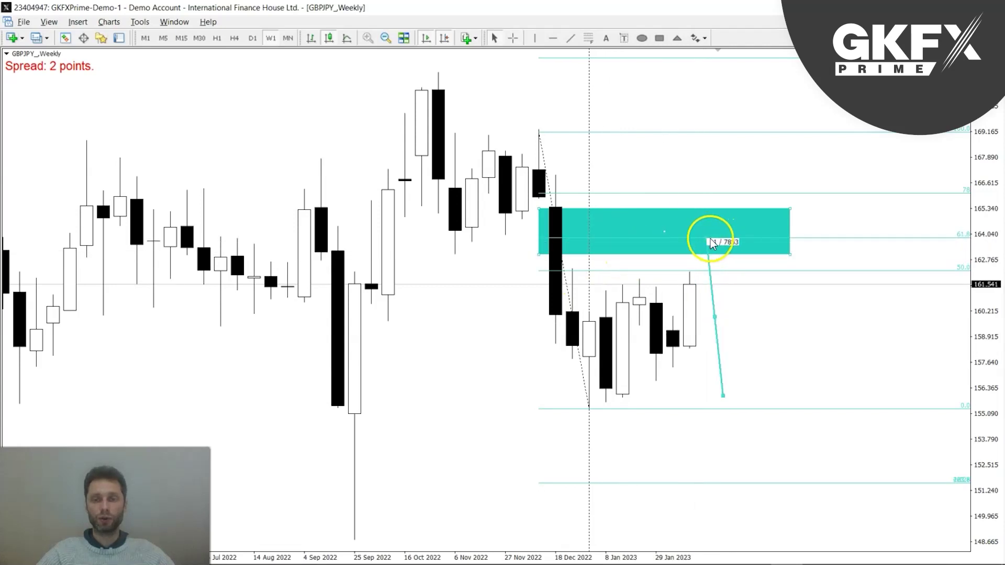
{"action": "left_click_drag", "start_coordinate": [724, 398], "coordinate": [758, 405]}
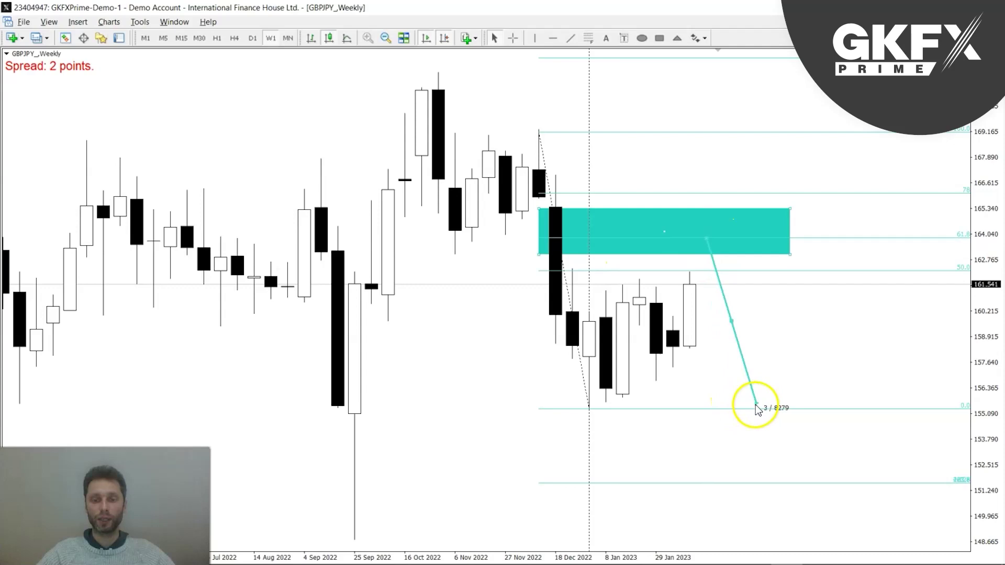
Switch GBPJPY to the daily timeframe and lower the projection line's starting point to about 160.0
{"action": "left_click", "coordinate": [253, 39]}
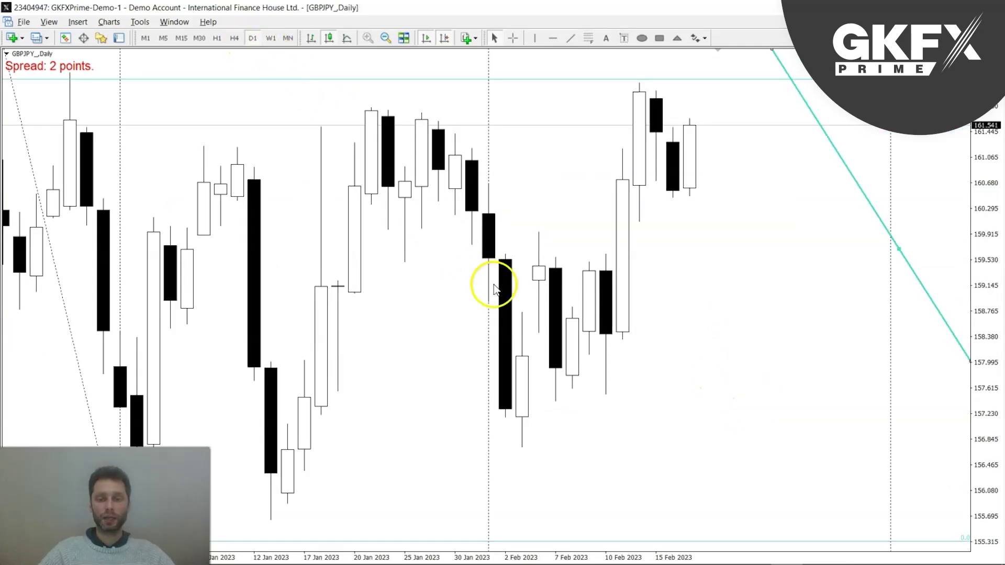
{"action": "key", "text": "minus"}
{"action": "key", "text": "minus"}
{"action": "middle_click", "coordinate": [735, 361]}
{"action": "left_click_drag", "start_coordinate": [737, 253], "coordinate": [749, 396]}
{"action": "key", "text": "plus"}
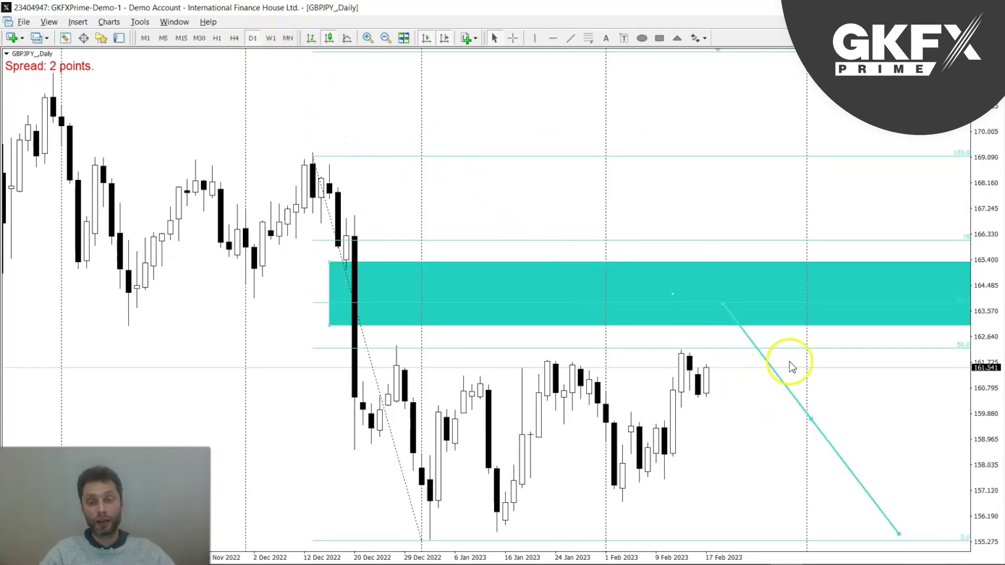
{"action": "left_click_drag", "start_coordinate": [724, 305], "coordinate": [782, 408]}
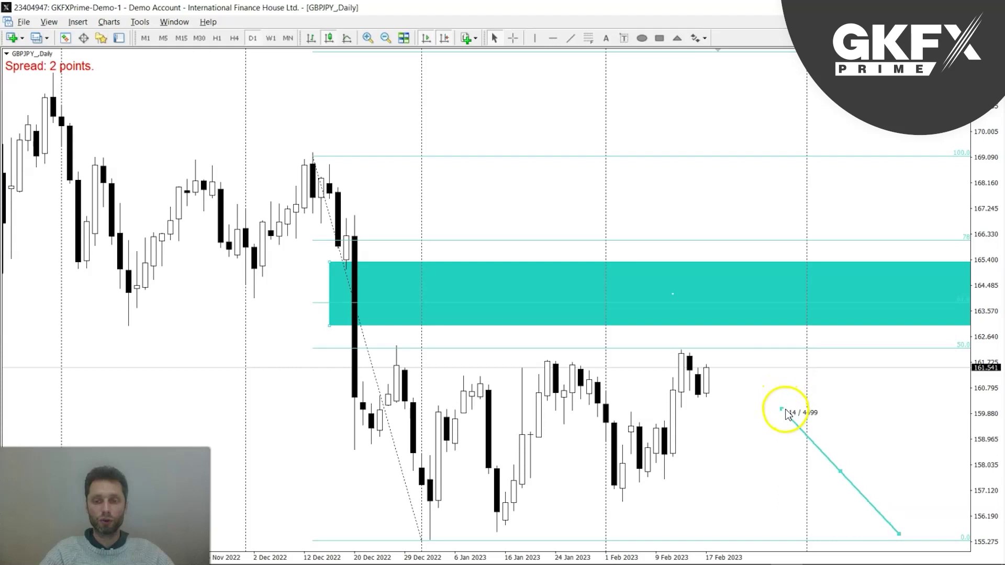
Complete a falling zigzag with added trendlines: from about 163.3 to 159.4, up to about 161.2, then down to about 155.5
{"action": "left_click", "coordinate": [570, 38]}
{"action": "mouse_move", "coordinate": [734, 319]}
{"action": "left_mouse_down"}
{"action": "mouse_move", "coordinate": [757, 423]}
{"action": "mouse_move", "coordinate": [782, 375]}
{"action": "mouse_move", "coordinate": [784, 398]}
{"action": "mouse_move", "coordinate": [784, 379]}
{"action": "left_mouse_up"}
{"action": "left_click", "coordinate": [571, 38]}
{"action": "left_click_drag", "start_coordinate": [968, 375], "coordinate": [984, 422]}
{"action": "left_click_drag", "start_coordinate": [916, 453], "coordinate": [852, 454]}
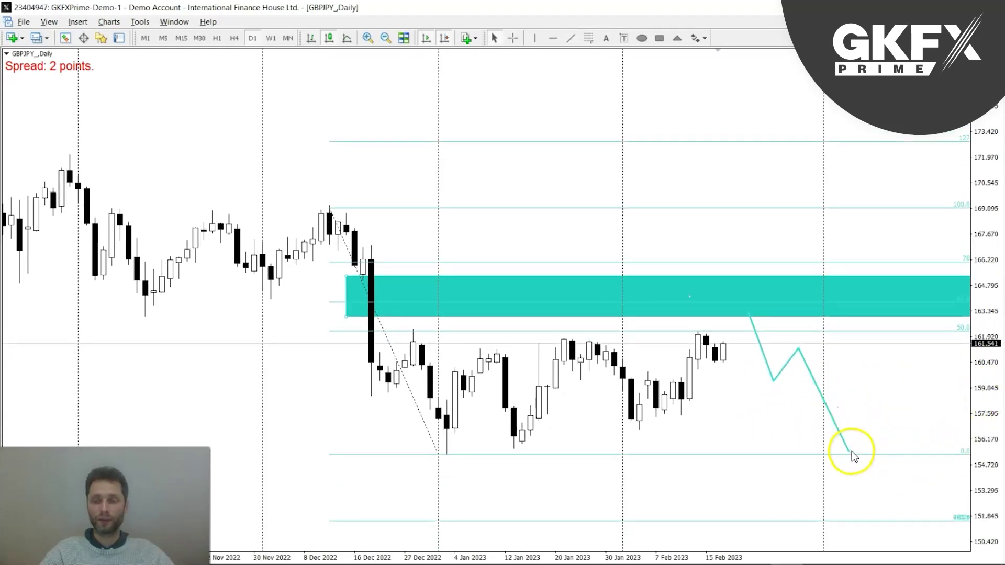
Reset the price scale and review the daily resistance zone, Fibonacci levels and falling zigzag on GBPJPY
{"action": "double_click", "coordinate": [985, 299]}
{"action": "key", "text": "minus"}
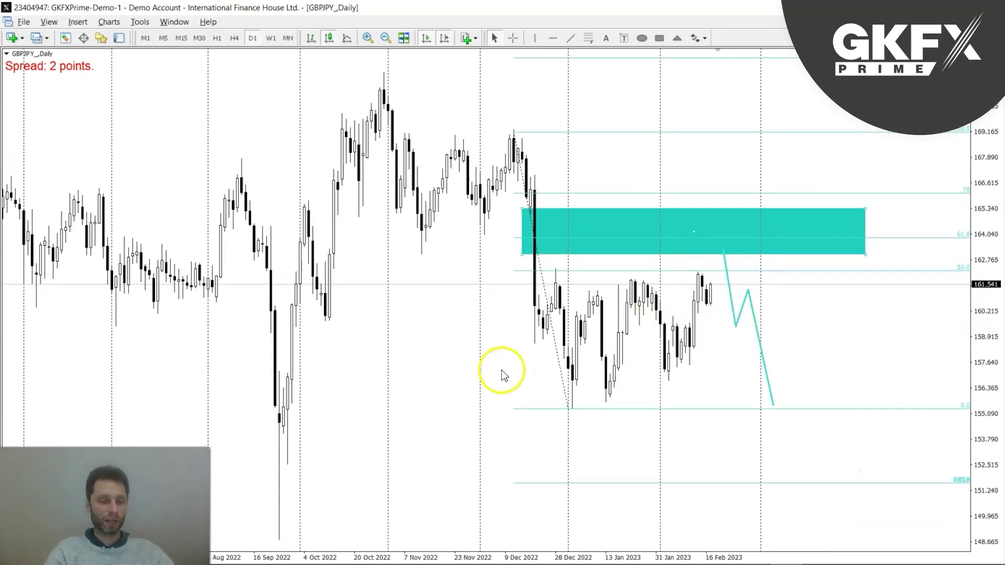
{"action": "key", "text": "plus"}
{"action": "middle_click", "coordinate": [623, 295]}
{"action": "middle_click", "coordinate": [672, 295]}
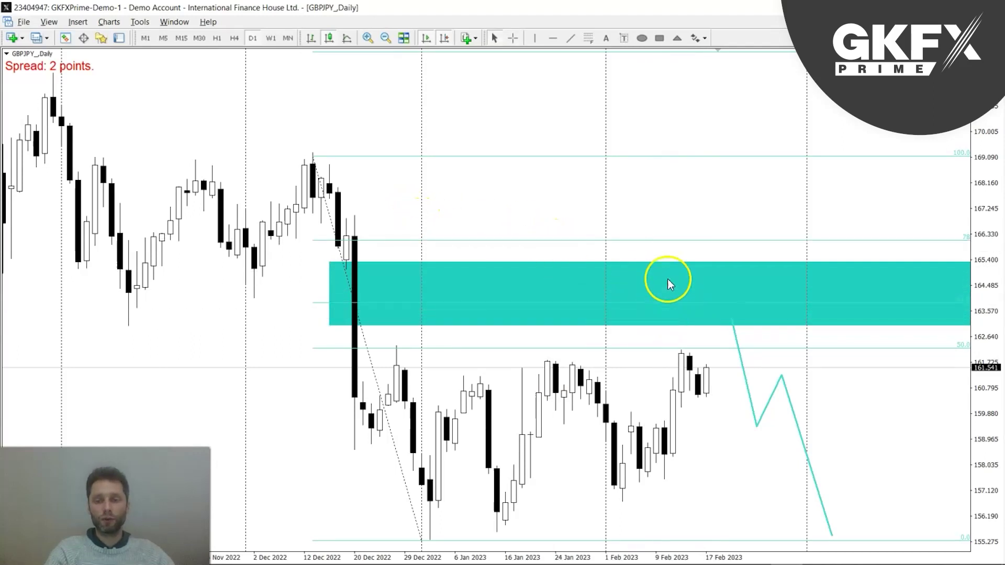
{"action": "key", "text": "minus"}
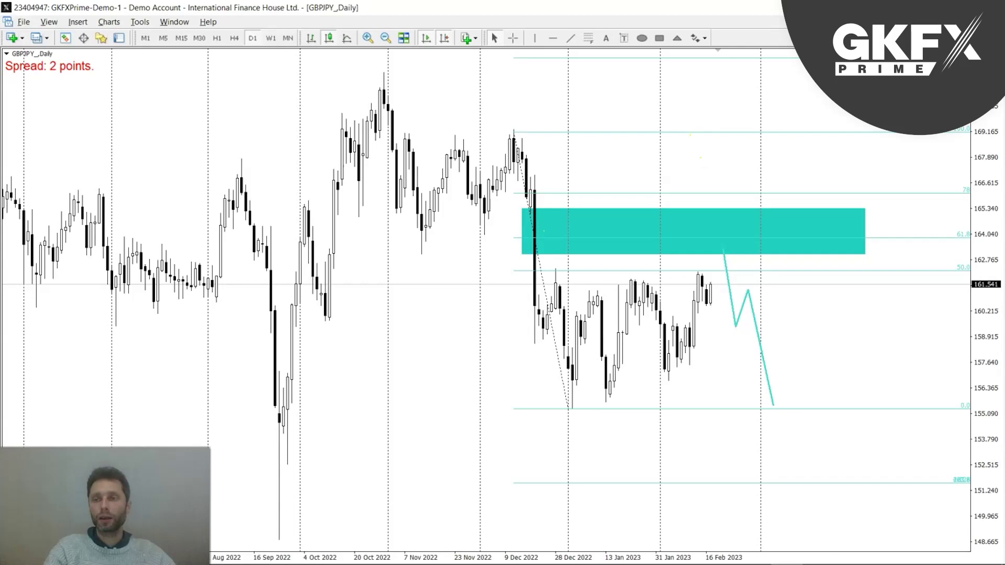
Restore the GBPJPY chart to its tile and maximize the EURNZD weekly chart for inspection
{"action": "left_click", "coordinate": [986, 22]}
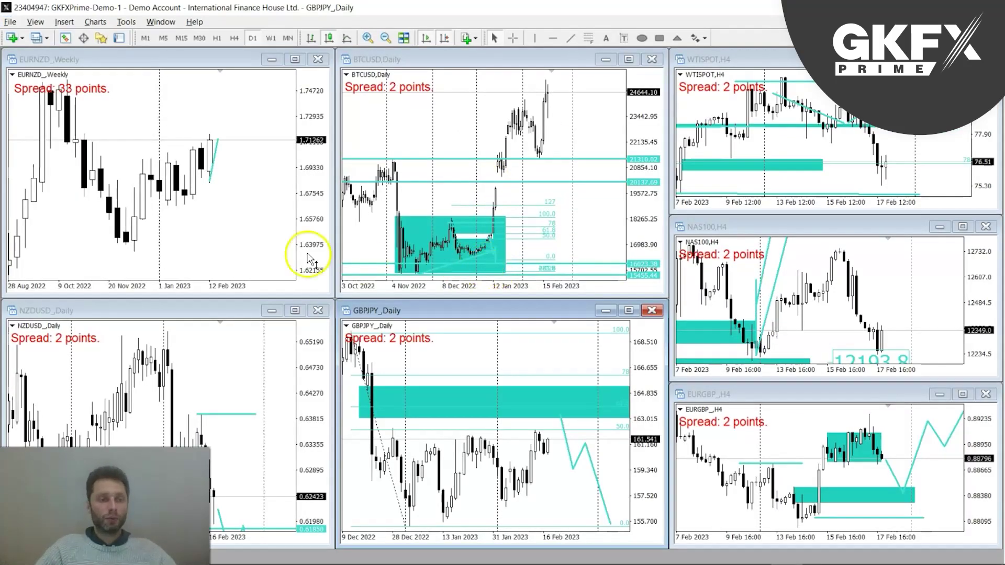
{"action": "double_click", "coordinate": [169, 59]}
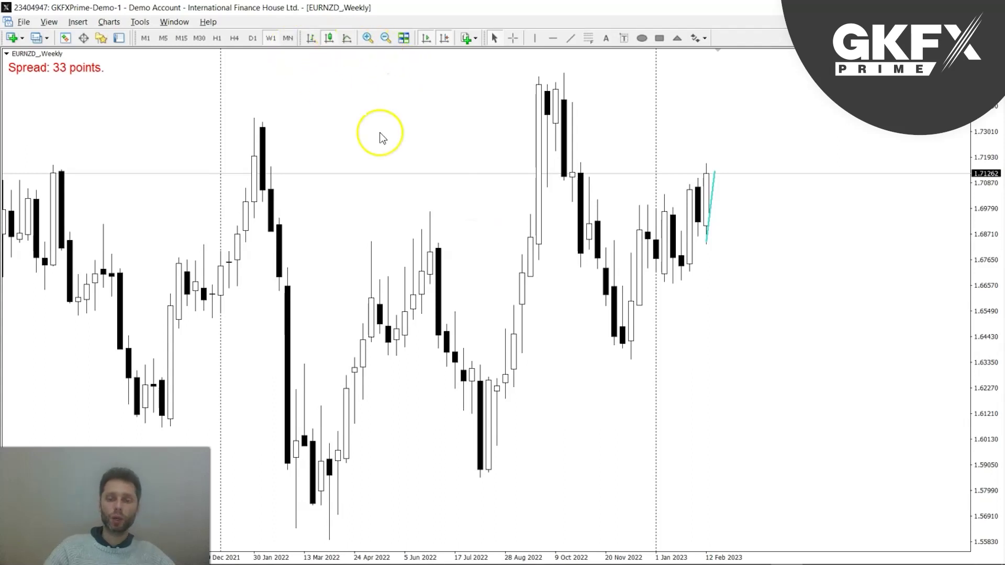
{"action": "key", "text": "plus"}
{"action": "key", "text": "minus"}
{"action": "middle_click", "coordinate": [510, 235]}
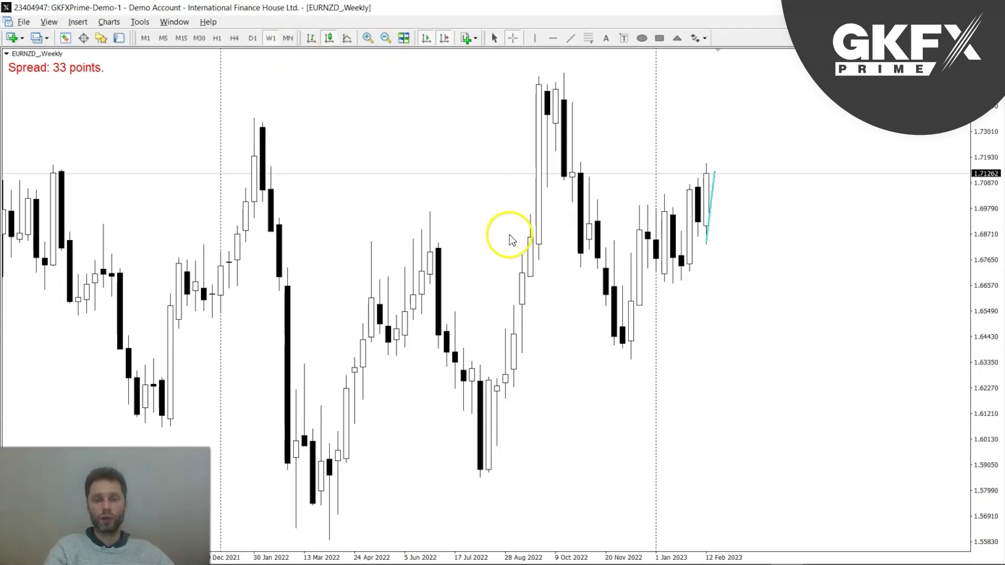
Inspect the weekly EURNZD swings and place a horizontal line at the October 2022 high
{"action": "left_click_drag", "start_coordinate": [451, 445], "coordinate": [319, 116]}
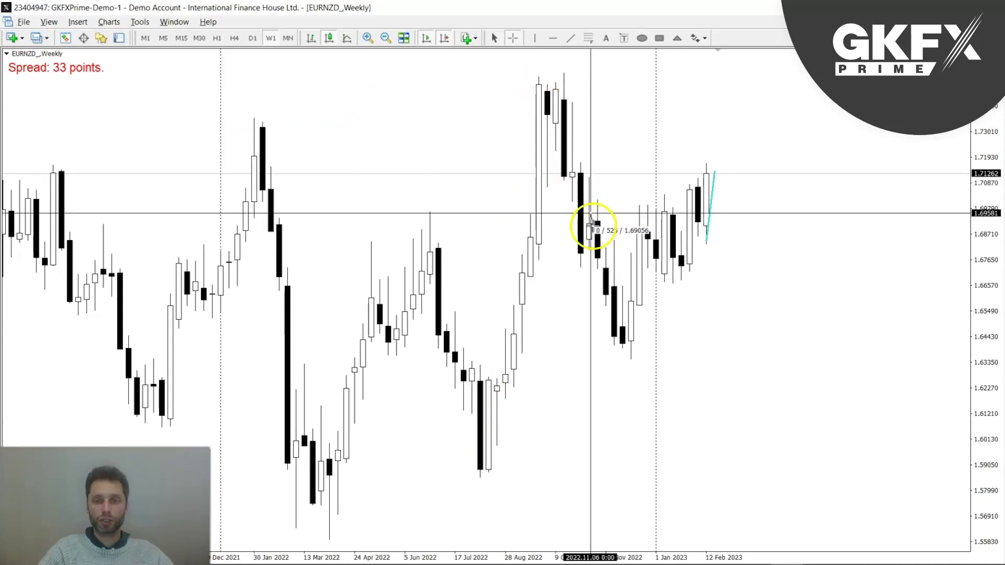
{"action": "left_click_drag", "start_coordinate": [616, 334], "coordinate": [674, 78]}
{"action": "left_click", "coordinate": [553, 37]}
{"action": "left_click", "coordinate": [564, 72]}
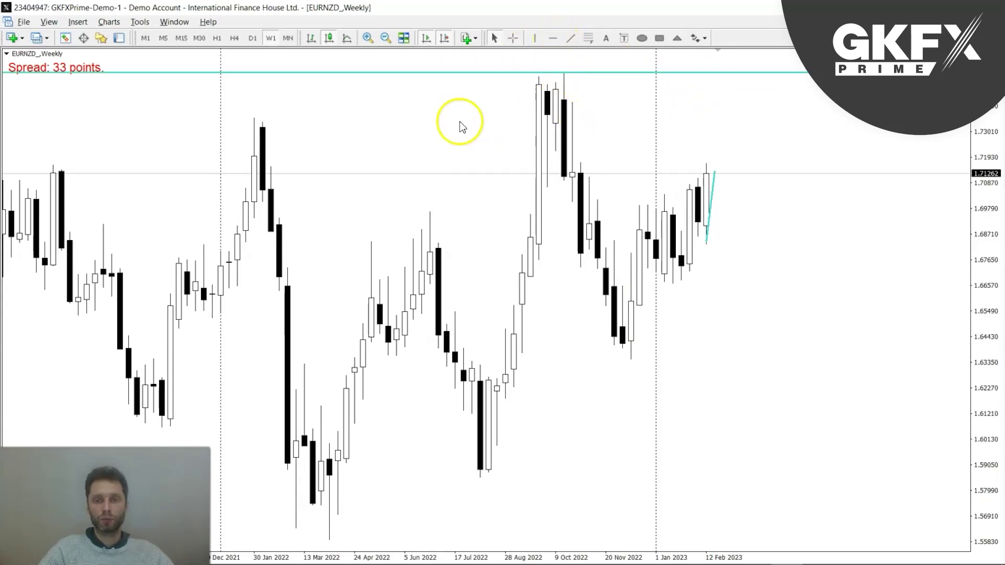
Inspect the latest weekly and daily EURNZD candles and switch the chart to the H4 timeframe
{"action": "middle_click", "coordinate": [700, 140]}
{"action": "left_click", "coordinate": [706, 182]}
{"action": "middle_click", "coordinate": [707, 184]}
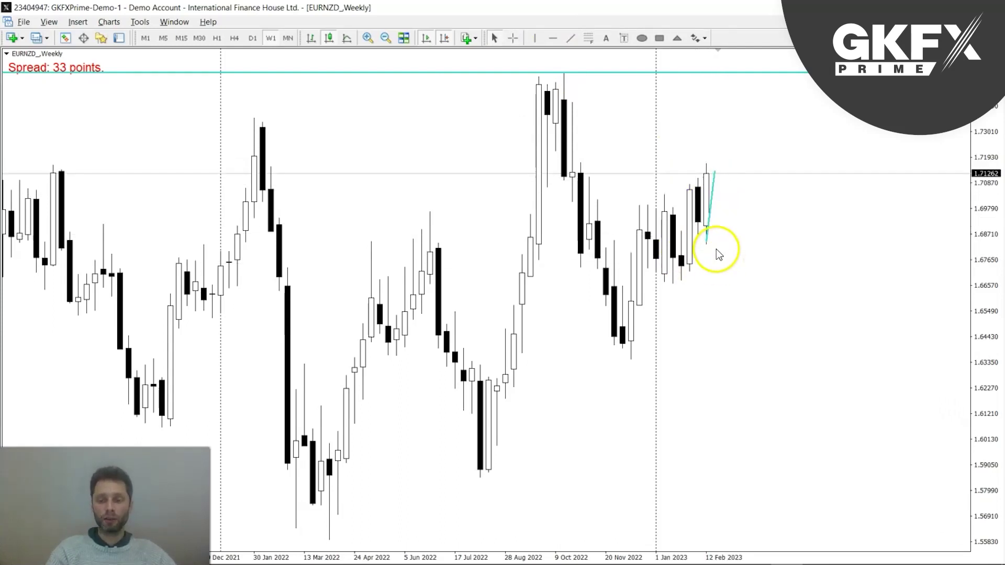
{"action": "key", "text": "plus"}
{"action": "left_click_drag", "start_coordinate": [691, 183], "coordinate": [686, 82]}
{"action": "left_click", "coordinate": [252, 37]}
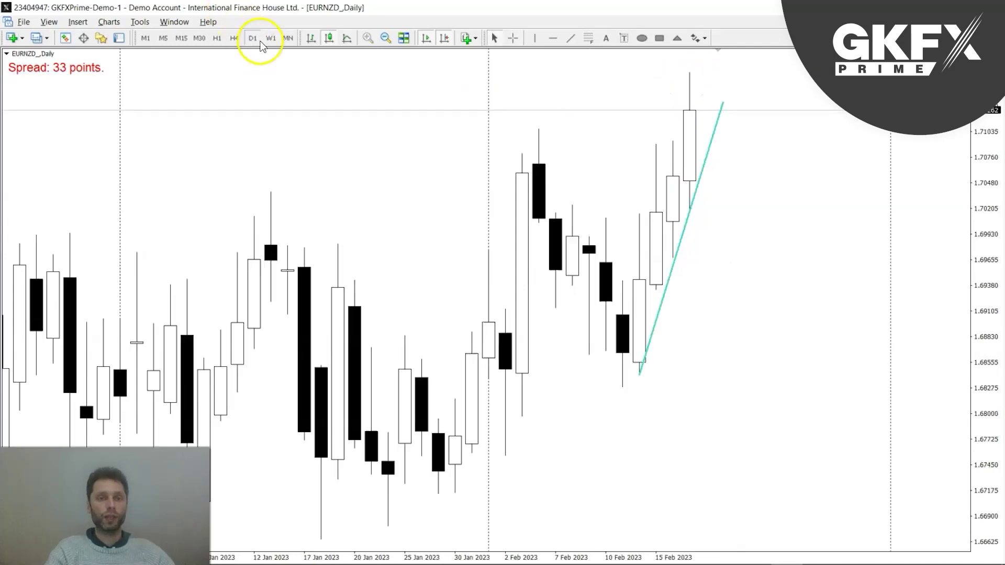
{"action": "left_click", "coordinate": [234, 37]}
{"action": "key", "text": "minus"}
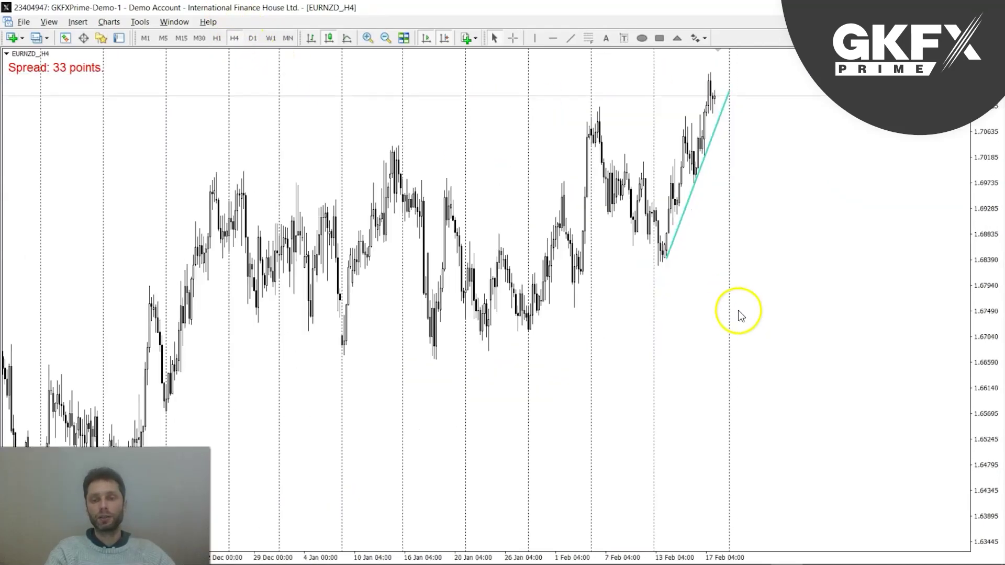
{"action": "key", "text": "ctrl+f"}
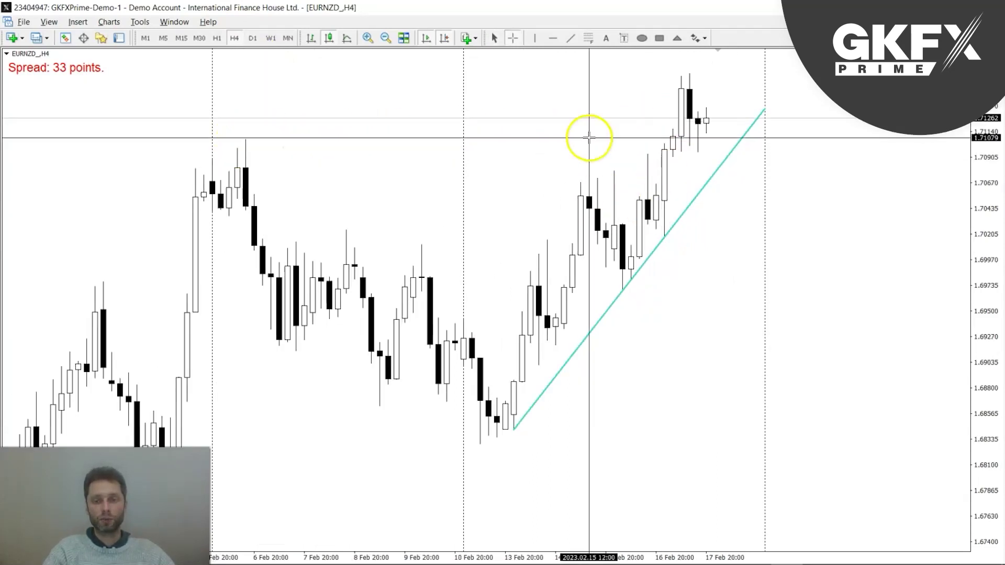
Draw a thin rectangle at about 1.7095 from the 6 February high to just past the latest candle
{"action": "left_click", "coordinate": [660, 42]}
{"action": "left_click_drag", "start_coordinate": [239, 149], "coordinate": [758, 155]}
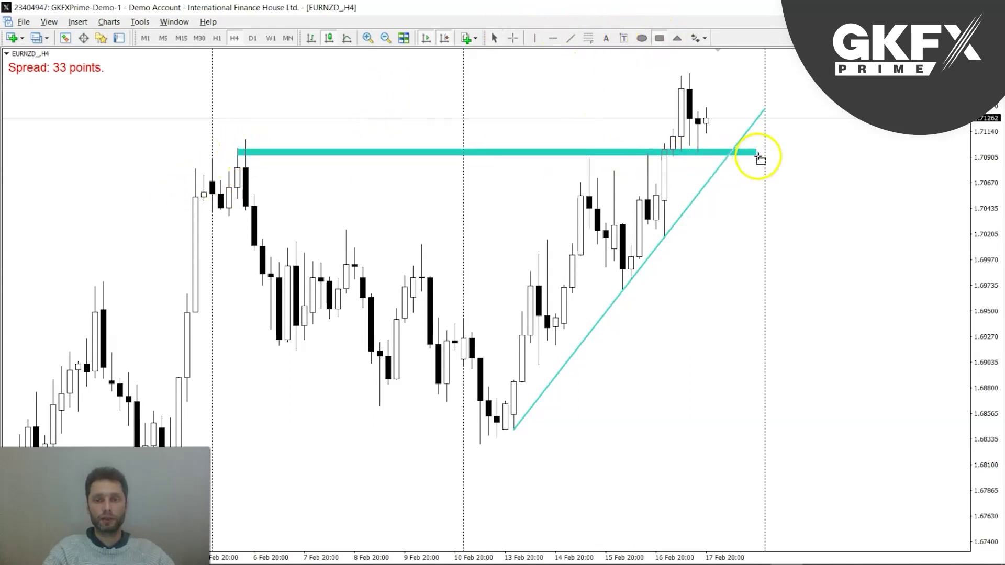
{"action": "middle_click", "coordinate": [714, 134]}
{"action": "left_click_drag", "start_coordinate": [706, 120], "coordinate": [716, 167]}
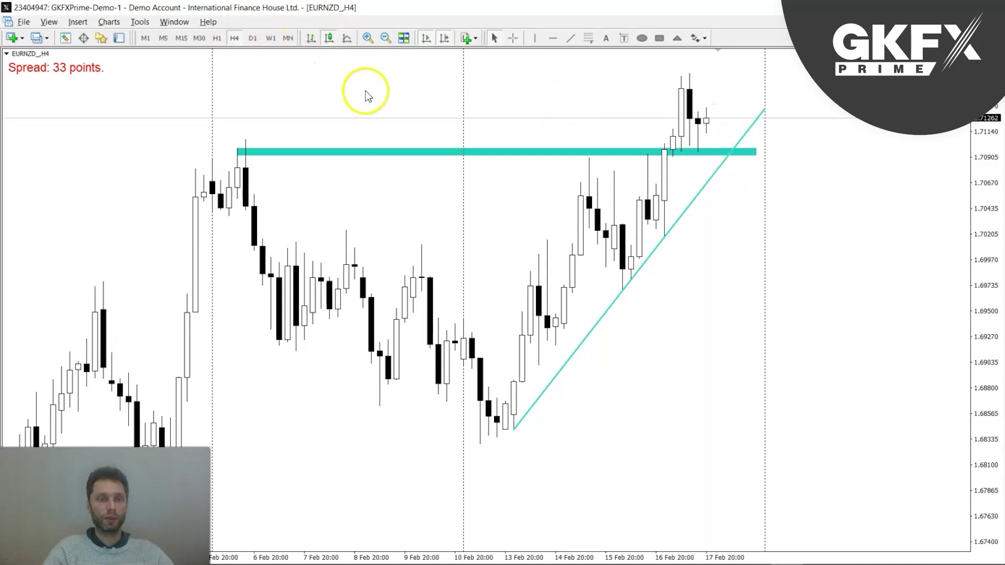
Draw a Fibonacci retracement from the swing low at about 1.7017 to the latest high and shade its 61.8–78 zone with a rectangle
{"action": "key", "text": "plus"}
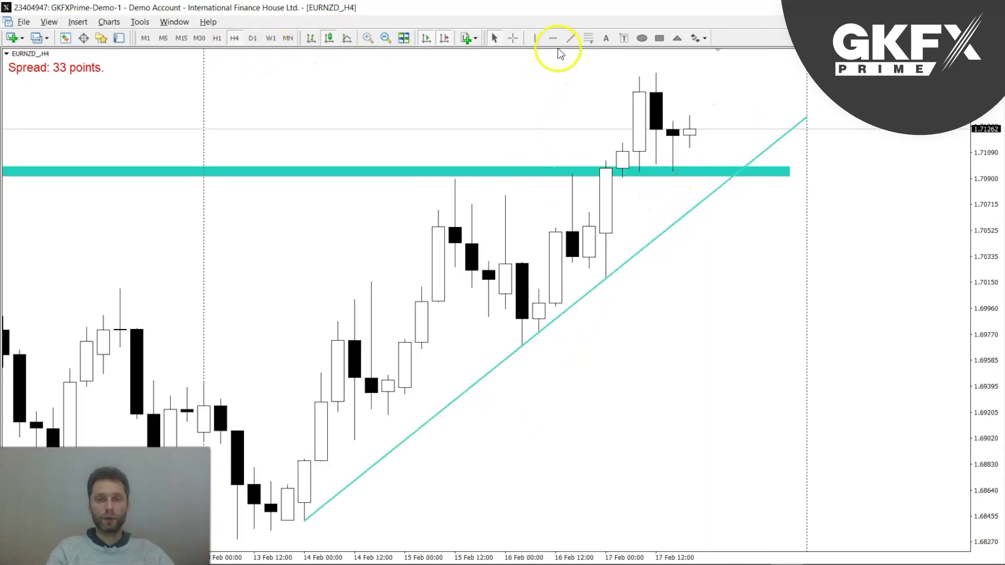
{"action": "left_click", "coordinate": [588, 38]}
{"action": "left_click_drag", "start_coordinate": [604, 276], "coordinate": [655, 74]}
{"action": "middle_click", "coordinate": [660, 133]}
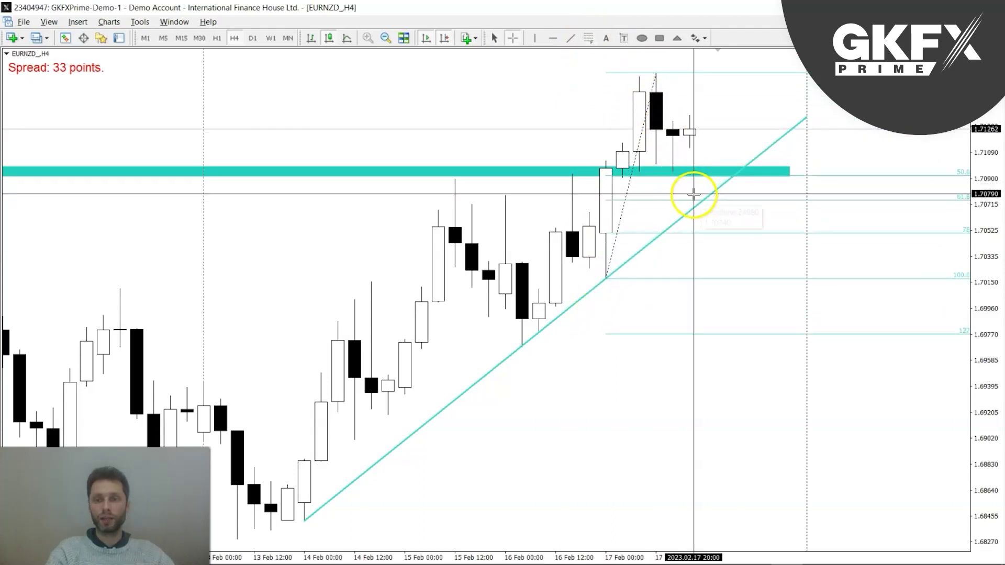
{"action": "left_click", "coordinate": [659, 38]}
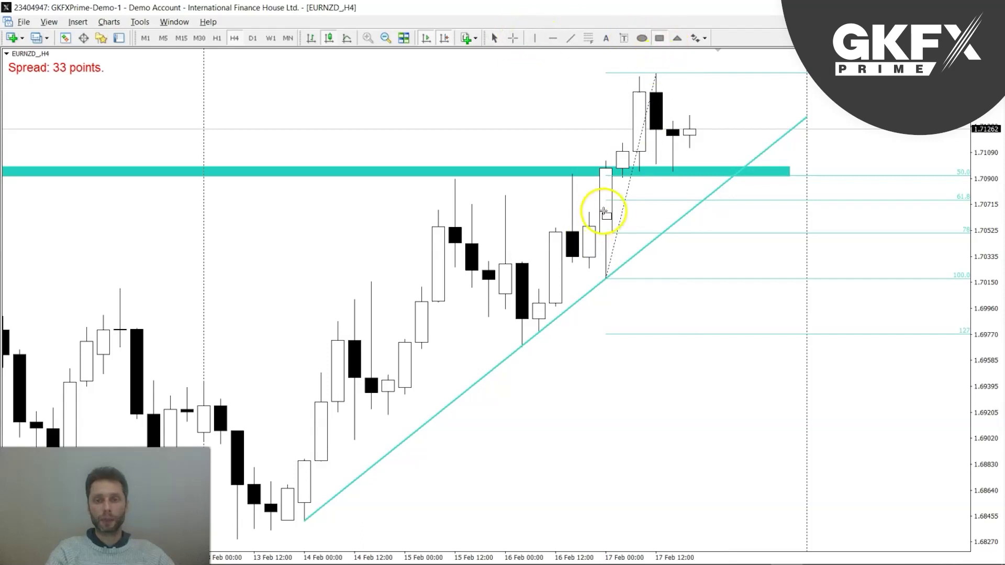
{"action": "left_click_drag", "start_coordinate": [606, 200], "coordinate": [794, 231]}
Project a pullback and rise with trendlines: from about 1.7100 down to 1.7070 inside the shaded zone, then up to about 1.7173
{"action": "key", "text": "minus"}
{"action": "left_click", "coordinate": [571, 37]}
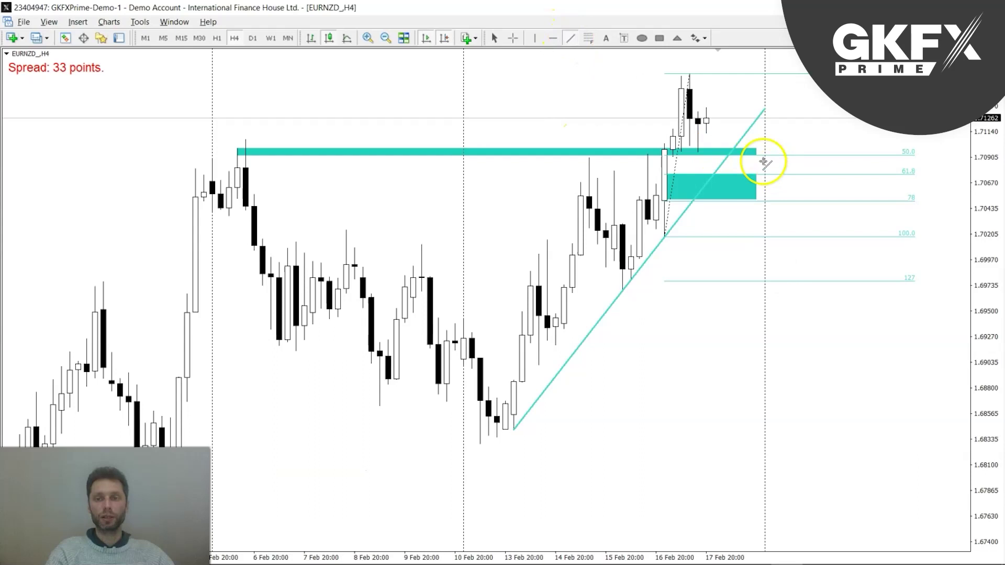
{"action": "mouse_move", "coordinate": [740, 147]}
{"action": "left_mouse_down"}
{"action": "mouse_move", "coordinate": [752, 189]}
{"action": "mouse_move", "coordinate": [800, 67]}
{"action": "left_mouse_up"}
{"action": "left_click", "coordinate": [571, 38]}
{"action": "left_click_drag", "start_coordinate": [983, 71], "coordinate": [983, 142]}
{"action": "middle_click", "coordinate": [764, 179]}
{"action": "middle_click", "coordinate": [607, 140]}
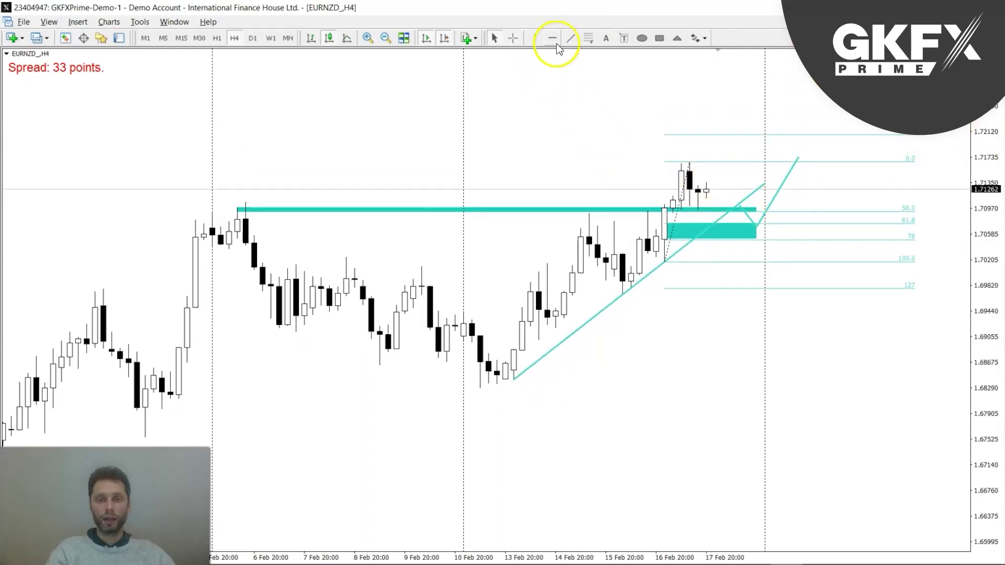
Mark a horizontal trendline at about 1.7014 below the shaded zone and delete the Fibonacci retracement
{"action": "key", "text": "plus"}
{"action": "double_click", "coordinate": [982, 138]}
{"action": "key", "text": "minus"}
{"action": "middle_click", "coordinate": [683, 72]}
{"action": "middle_click", "coordinate": [586, 124]}
{"action": "left_click", "coordinate": [571, 38]}
{"action": "left_click_drag", "start_coordinate": [657, 240], "coordinate": [767, 242]}
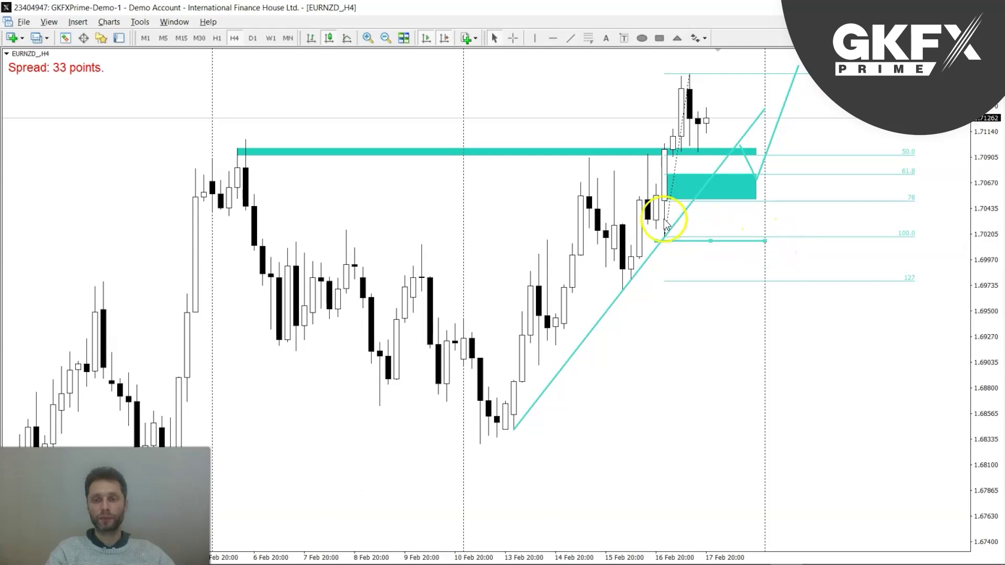
{"action": "right_click", "coordinate": [674, 192]}
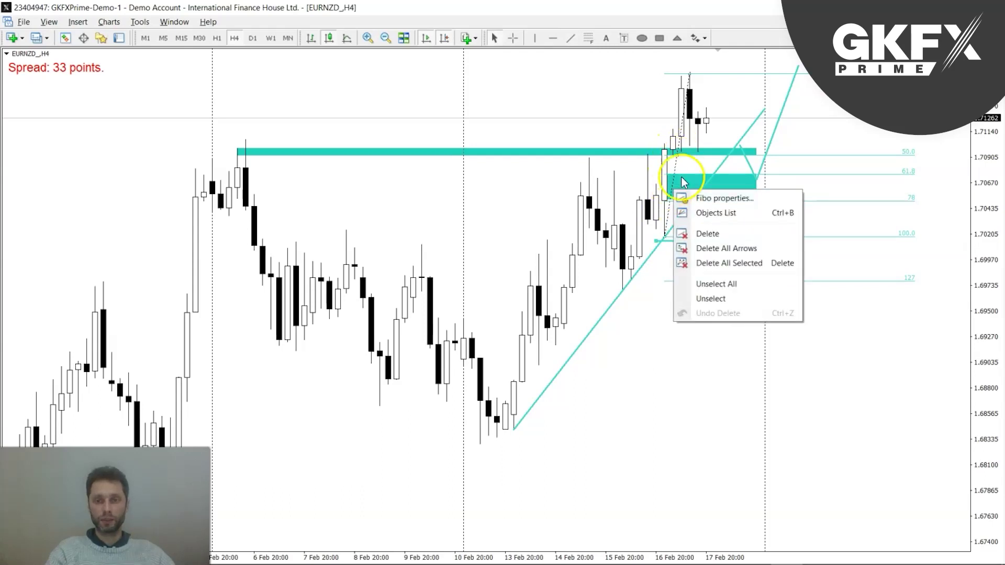
{"action": "left_click", "coordinate": [706, 233]}
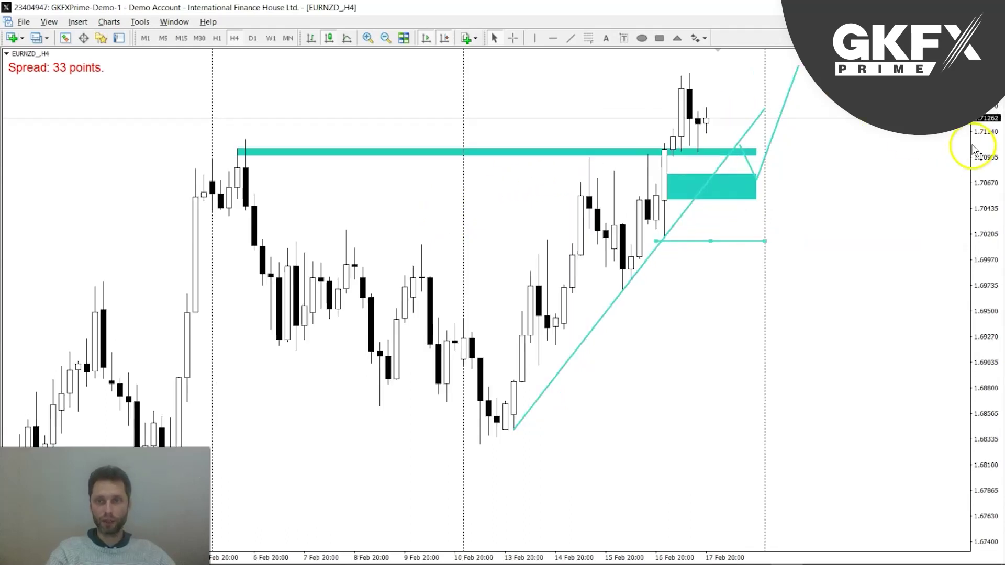
Add a rising zigzag of trendlines above the recent high: up to about 1.722, down to about 1.7175, then up to about 1.733
{"action": "left_click_drag", "start_coordinate": [976, 151], "coordinate": [966, 201]}
{"action": "left_click", "coordinate": [572, 39]}
{"action": "mouse_move", "coordinate": [689, 168]}
{"action": "left_mouse_down"}
{"action": "mouse_move", "coordinate": [732, 163]}
{"action": "mouse_move", "coordinate": [722, 132]}
{"action": "left_mouse_up"}
{"action": "left_click", "coordinate": [572, 39]}
{"action": "left_click", "coordinate": [571, 38]}
{"action": "mouse_move", "coordinate": [723, 132]}
{"action": "left_mouse_down"}
{"action": "mouse_move", "coordinate": [764, 158]}
{"action": "mouse_move", "coordinate": [810, 71]}
{"action": "left_mouse_up"}
{"action": "left_click", "coordinate": [576, 39]}
{"action": "left_click_drag", "start_coordinate": [999, 108], "coordinate": [977, 131]}
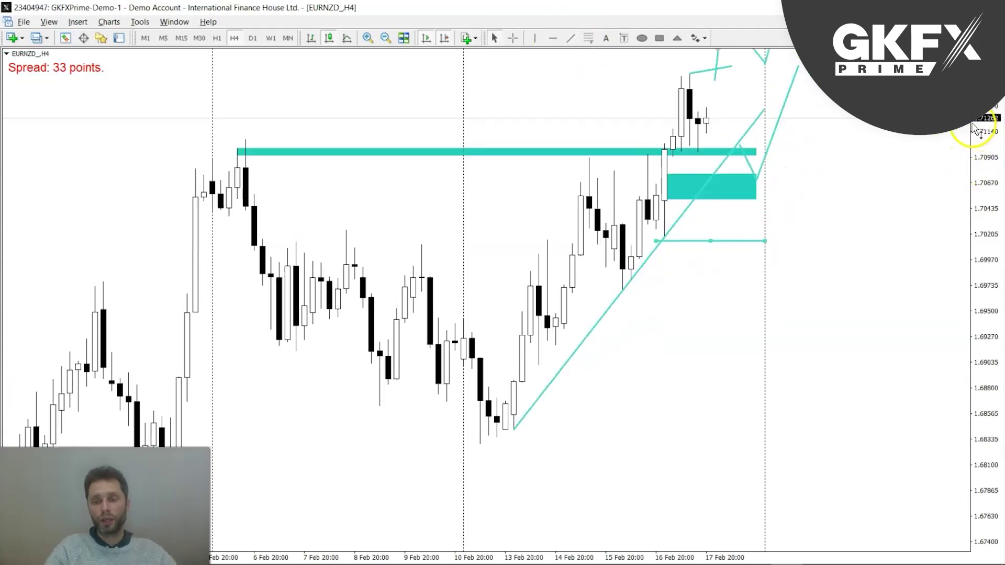
Examine the H4 projections against the wider price history and the horizontal line at the October 2022 high
{"action": "key", "text": "minus"}
{"action": "key", "text": "minus"}
{"action": "key", "text": "minus"}
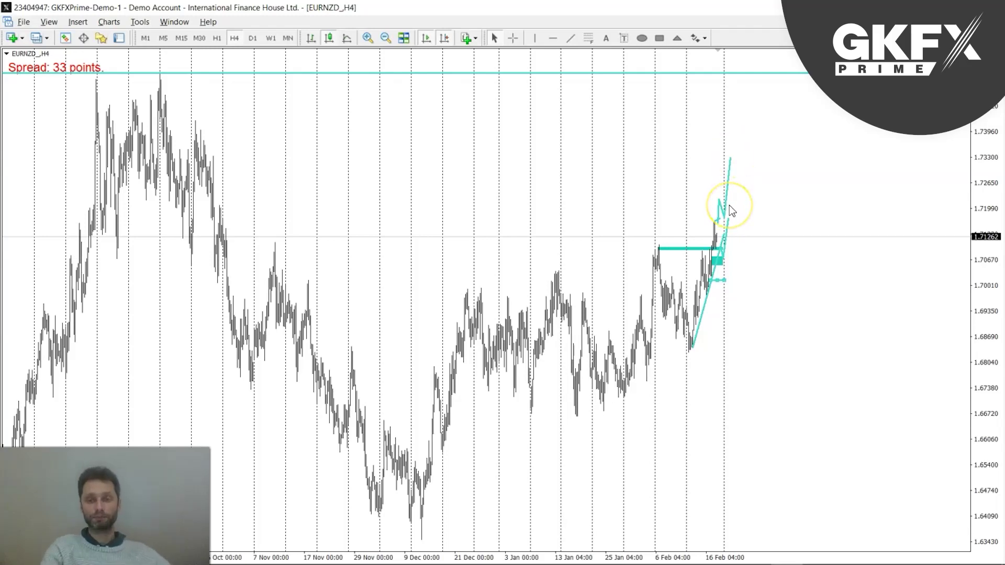
{"action": "key", "text": "plus"}
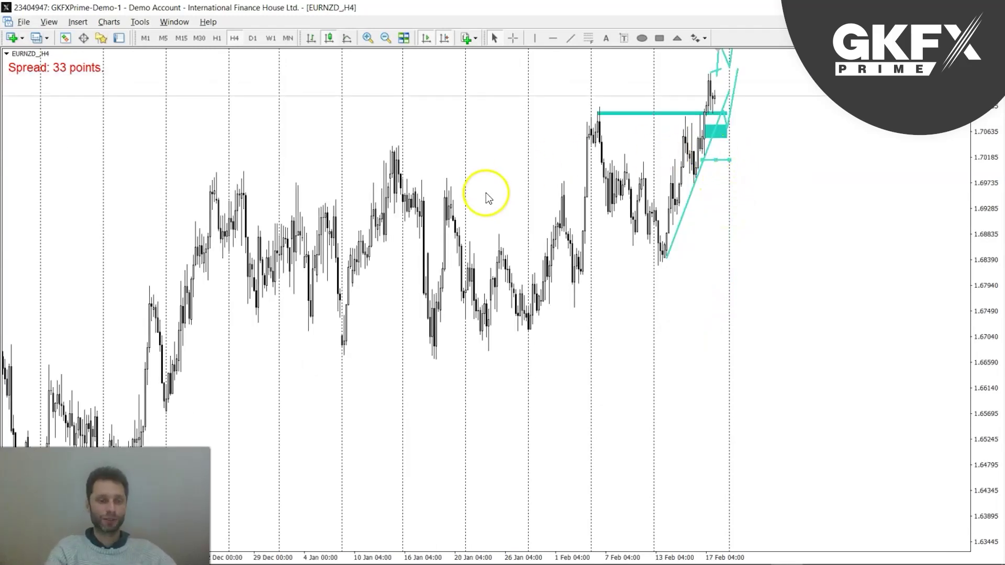
{"action": "key", "text": "minus"}
{"action": "middle_click", "coordinate": [712, 235]}
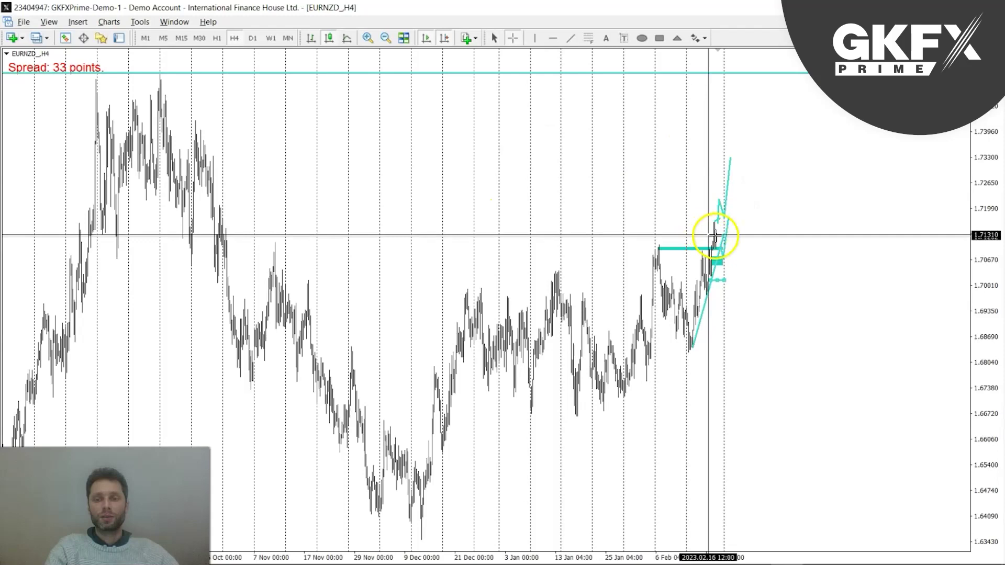
{"action": "key", "text": "plus"}
{"action": "key", "text": "plus"}
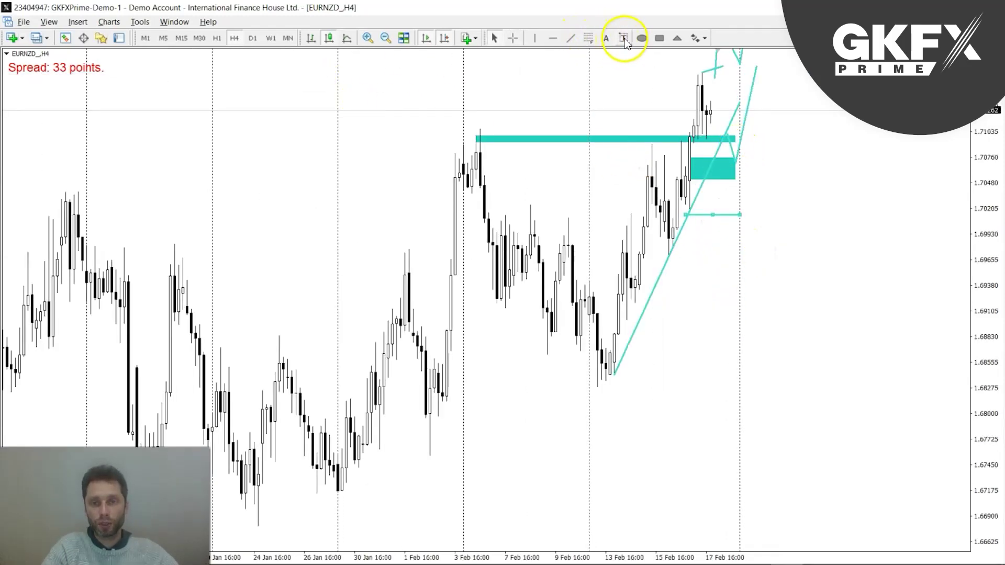
Place a right price label beside the shaded pullback zone and move it to 1.70588
{"action": "left_click", "coordinate": [701, 38]}
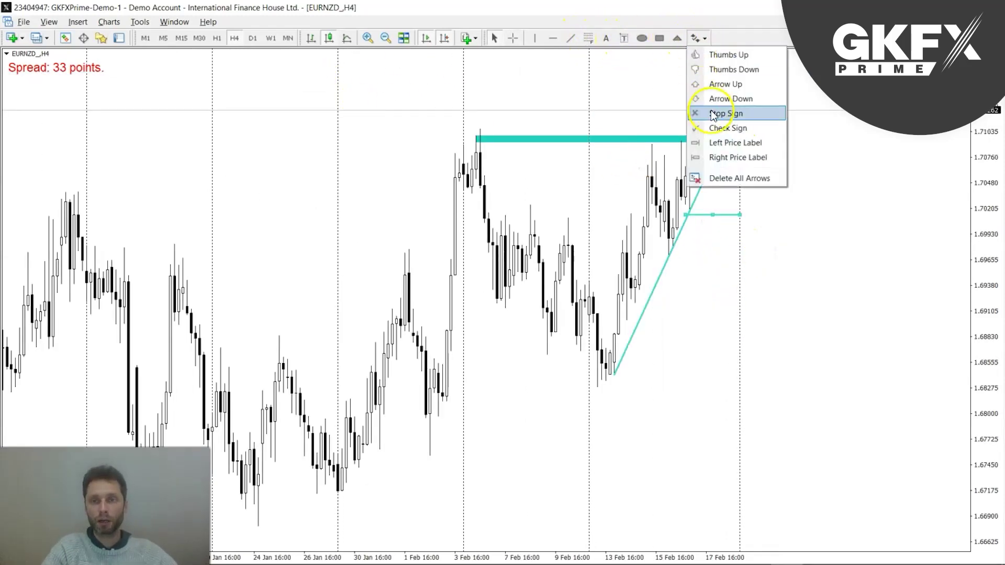
{"action": "left_click", "coordinate": [726, 158]}
{"action": "left_click", "coordinate": [743, 166]}
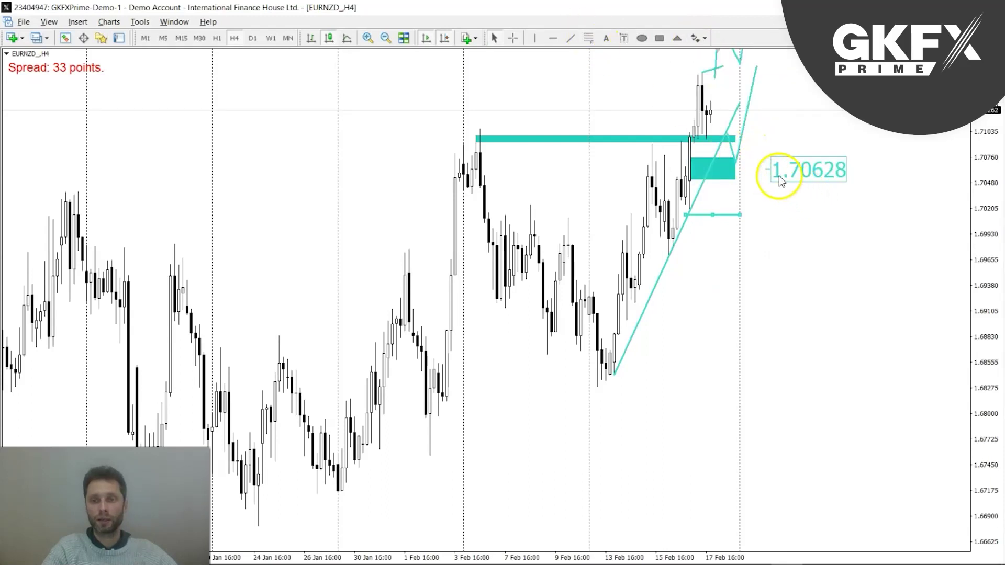
{"action": "left_click_drag", "start_coordinate": [774, 176], "coordinate": [795, 180]}
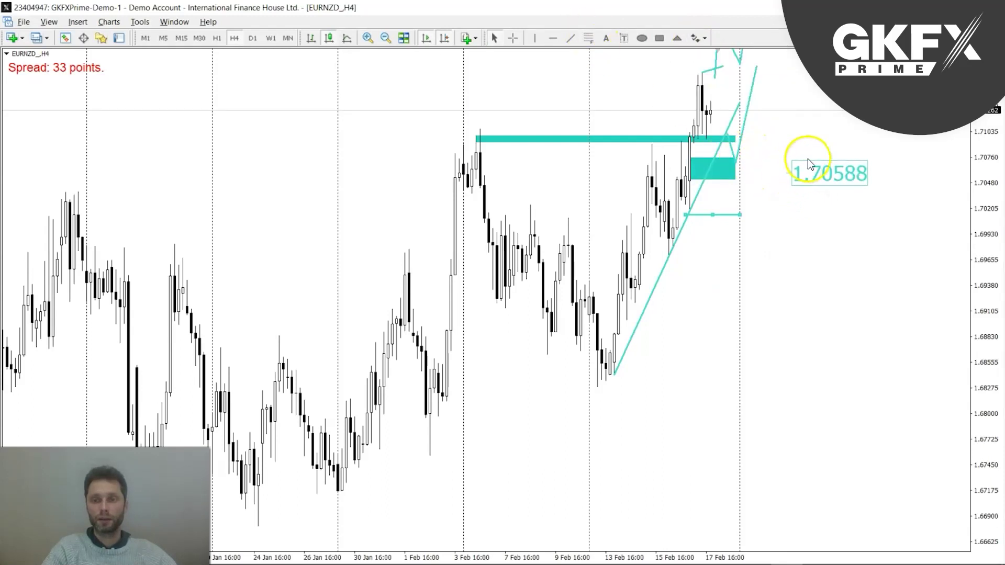
Review the EURNZD scenario on the daily timeframe, return to H4 and restore the chart to its tile
{"action": "key", "text": "minus"}
{"action": "key", "text": "minus"}
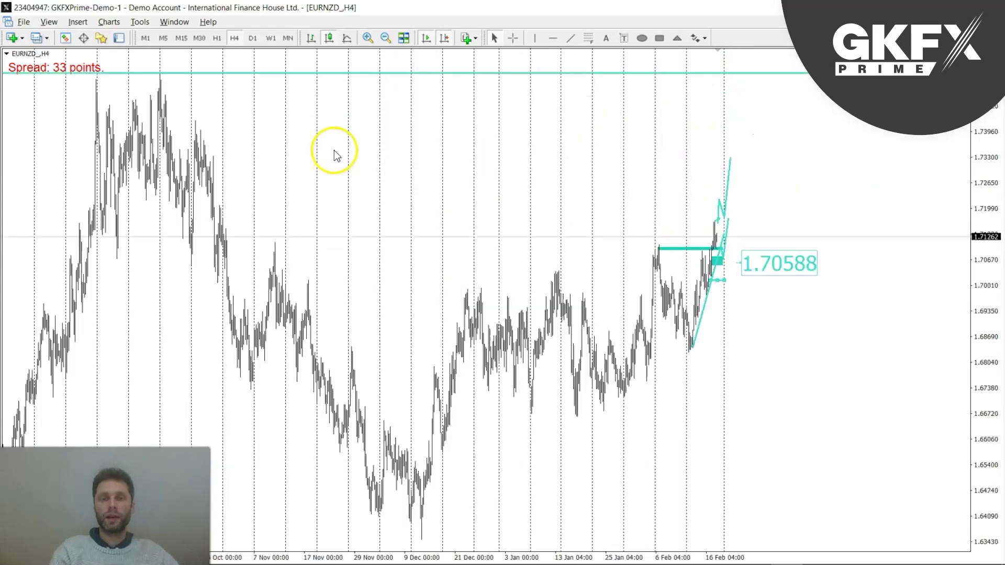
{"action": "left_click", "coordinate": [252, 38]}
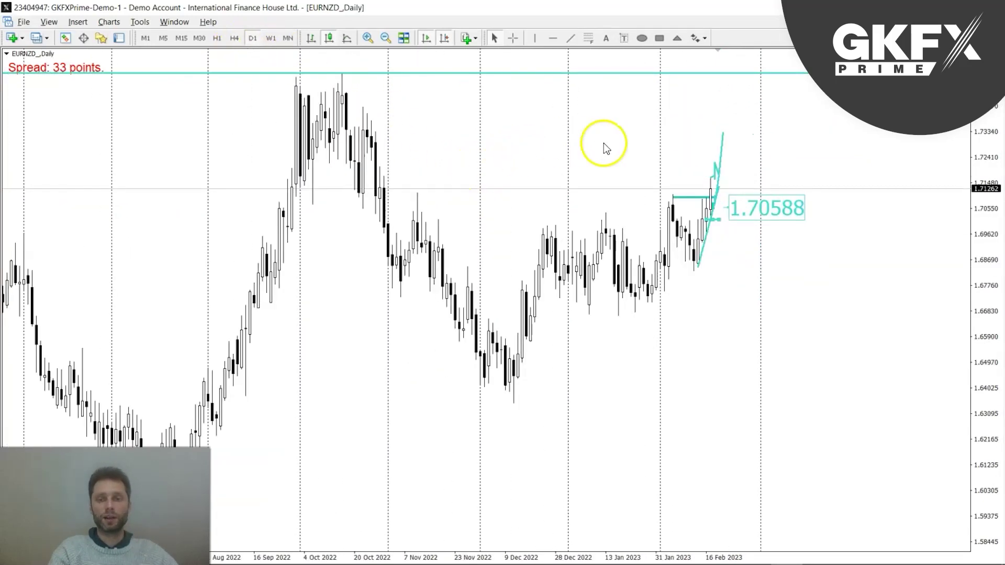
{"action": "left_click", "coordinate": [569, 136]}
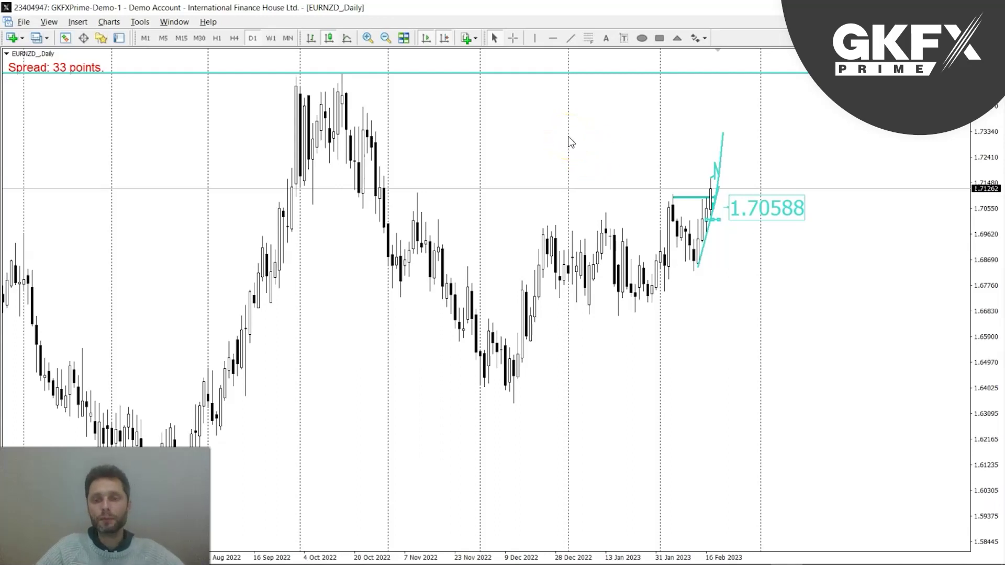
{"action": "left_click", "coordinate": [235, 38]}
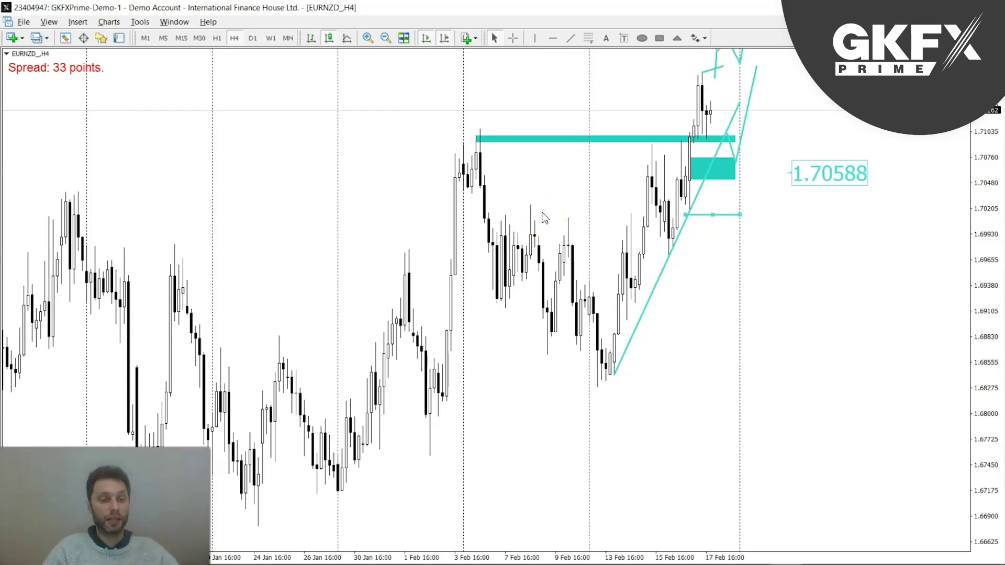
{"action": "left_click", "coordinate": [983, 22]}
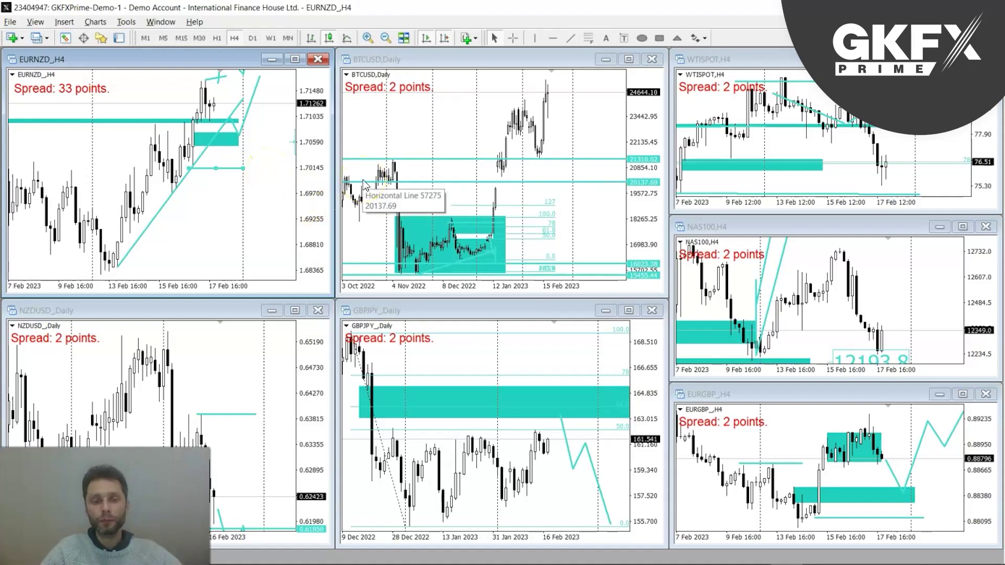
Maximize the NAS100 chart and switch it to the weekly timeframe
{"action": "double_click", "coordinate": [744, 233]}
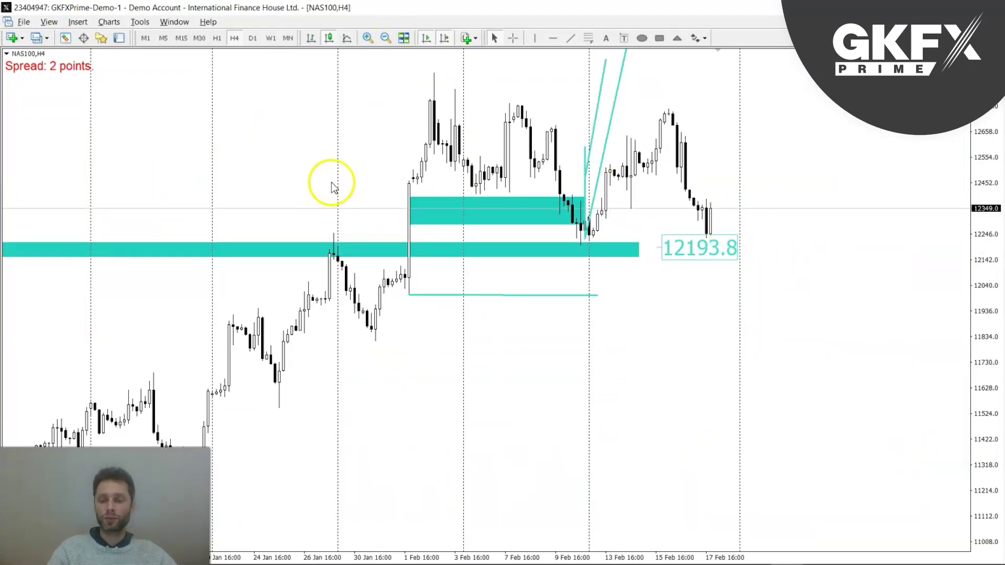
{"action": "key", "text": "minus"}
{"action": "left_click", "coordinate": [253, 38]}
{"action": "left_click", "coordinate": [271, 38]}
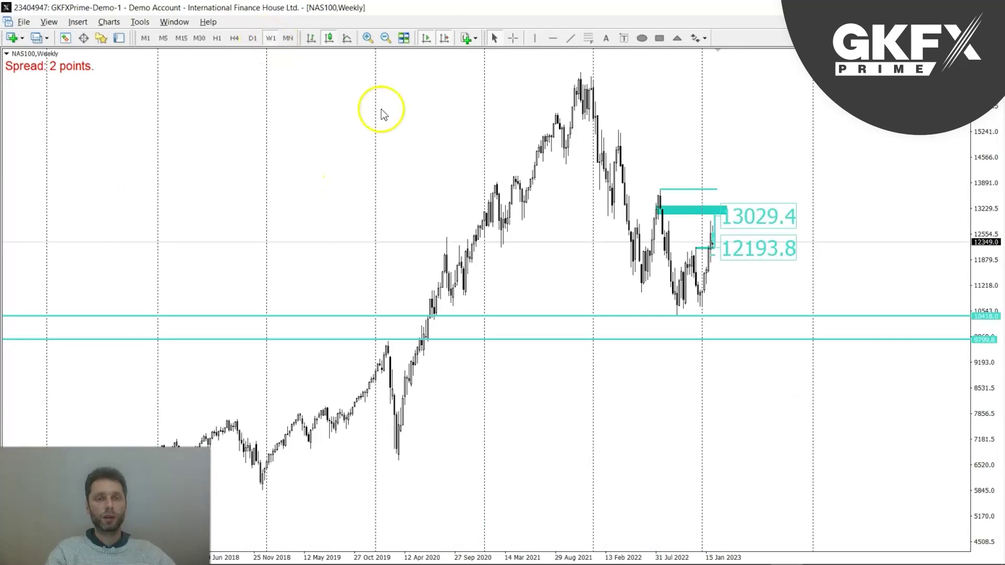
Inspect the latest weekly NAS100 candles between the 12193.8 and 13029.4 price labels
{"action": "key", "text": "plus"}
{"action": "key", "text": "plus"}
{"action": "key", "text": "plus"}
{"action": "middle_click", "coordinate": [593, 189]}
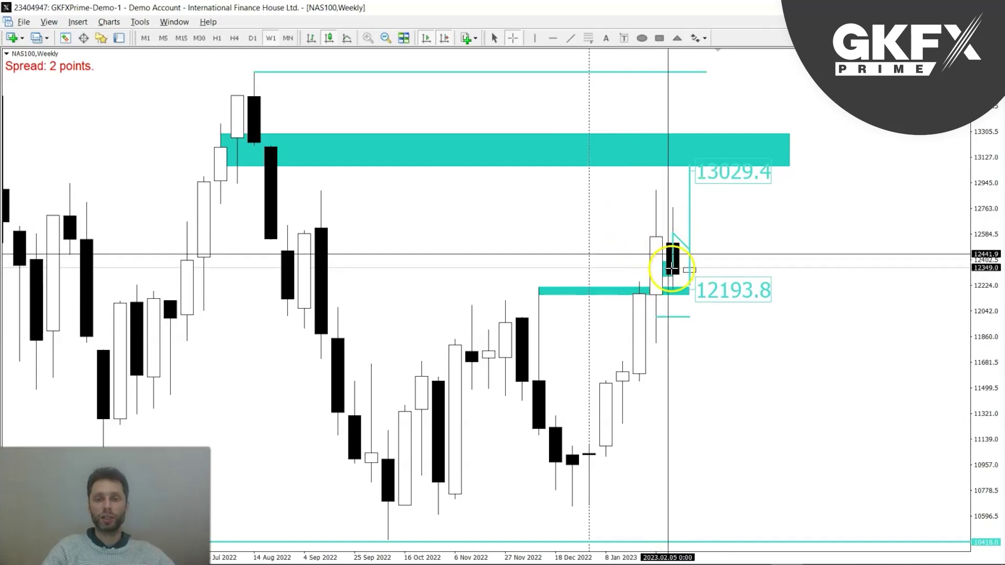
{"action": "mouse_move", "coordinate": [675, 246]}
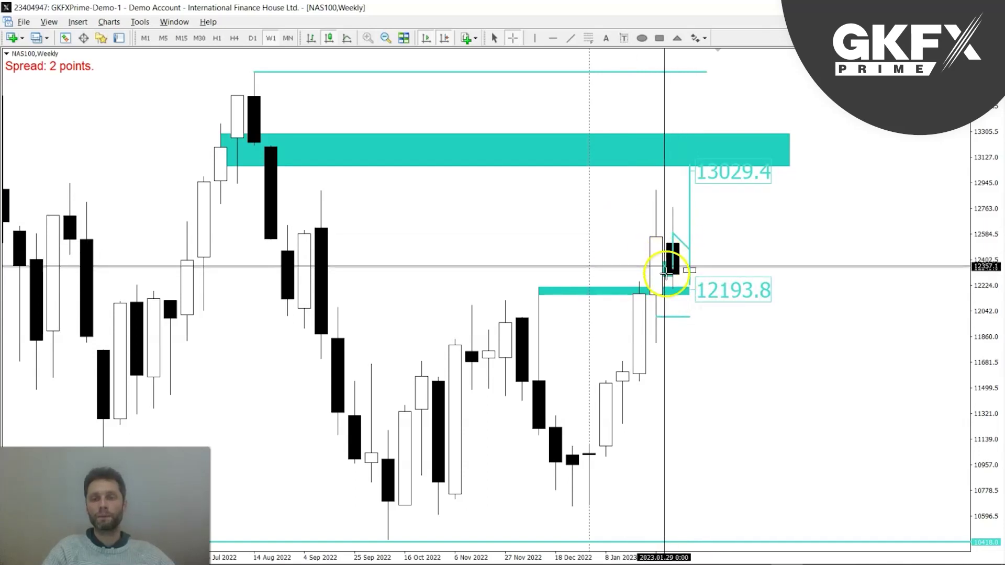
{"action": "left_click_drag", "start_coordinate": [676, 269], "coordinate": [696, 169]}
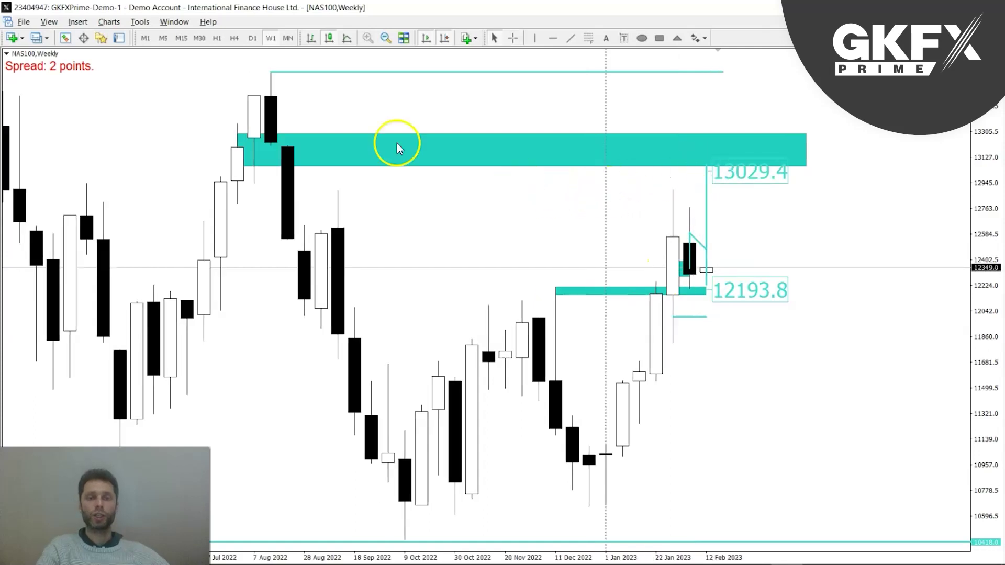
Check NAS100 on the daily timeframe and switch the chart to H4
{"action": "left_click", "coordinate": [252, 38]}
{"action": "key", "text": "minus"}
{"action": "key", "text": "plus"}
{"action": "left_click", "coordinate": [234, 38]}
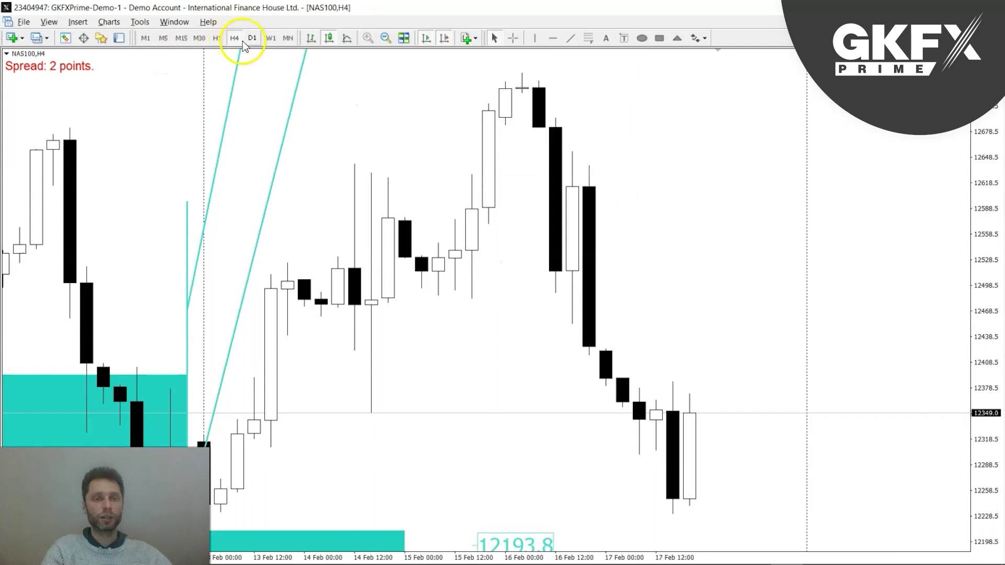
Delete the old rising projection lines, the 12193.8 price label and the small zone beneath the early February candles on the NAS100 chart
{"action": "middle_click", "coordinate": [485, 230]}
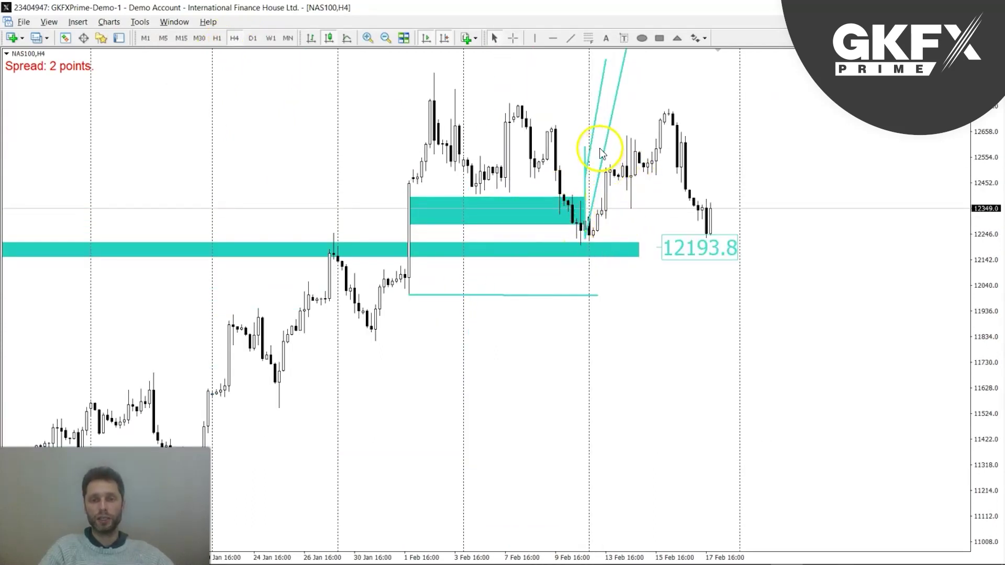
{"action": "left_click_drag", "start_coordinate": [669, 109], "coordinate": [696, 216]}
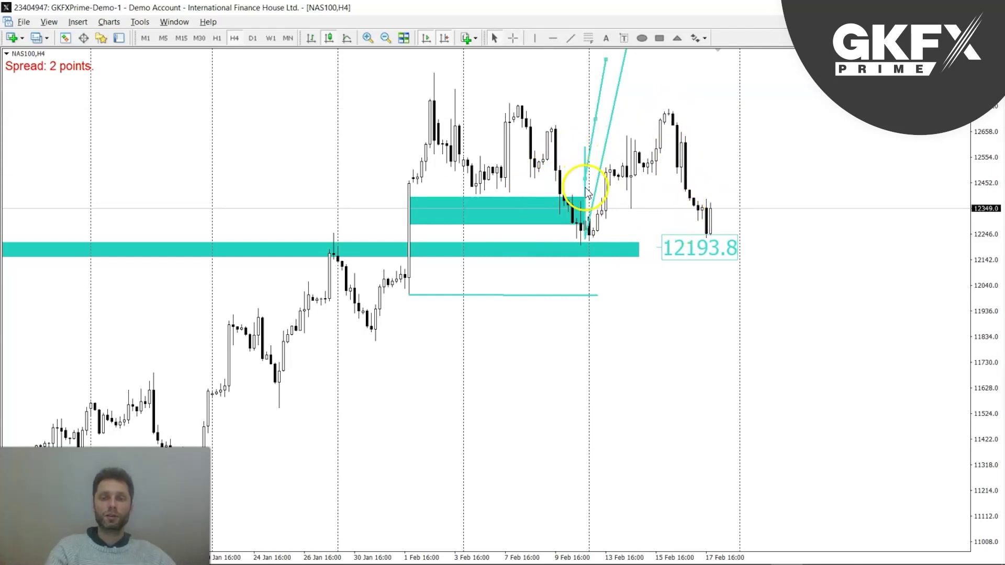
{"action": "key", "text": "BackSpace"}
{"action": "key", "text": "BackSpace"}
{"action": "left_click_drag", "start_coordinate": [661, 247], "coordinate": [850, 246]}
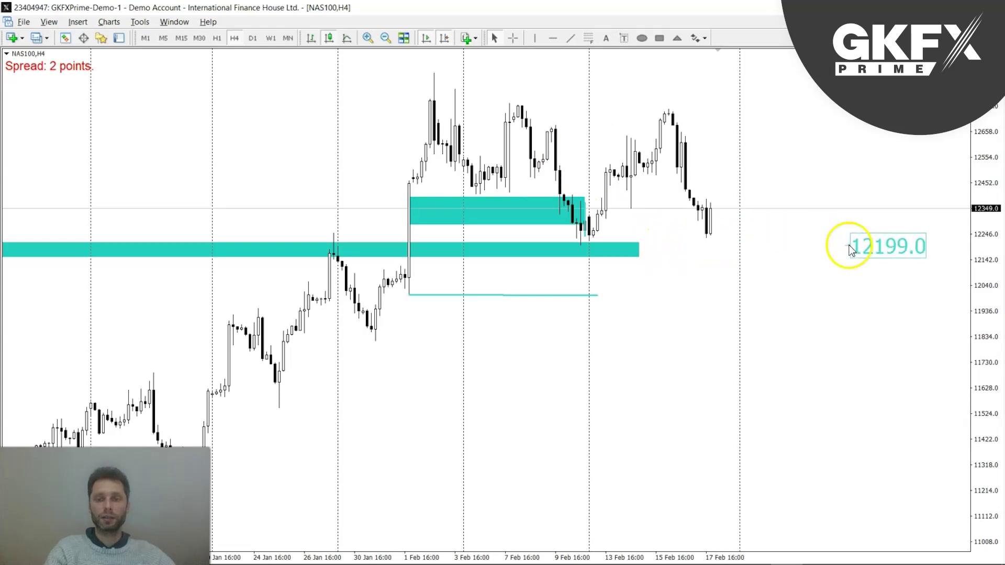
{"action": "key", "text": "ctrl+z"}
{"action": "key", "text": "ctrl+z"}
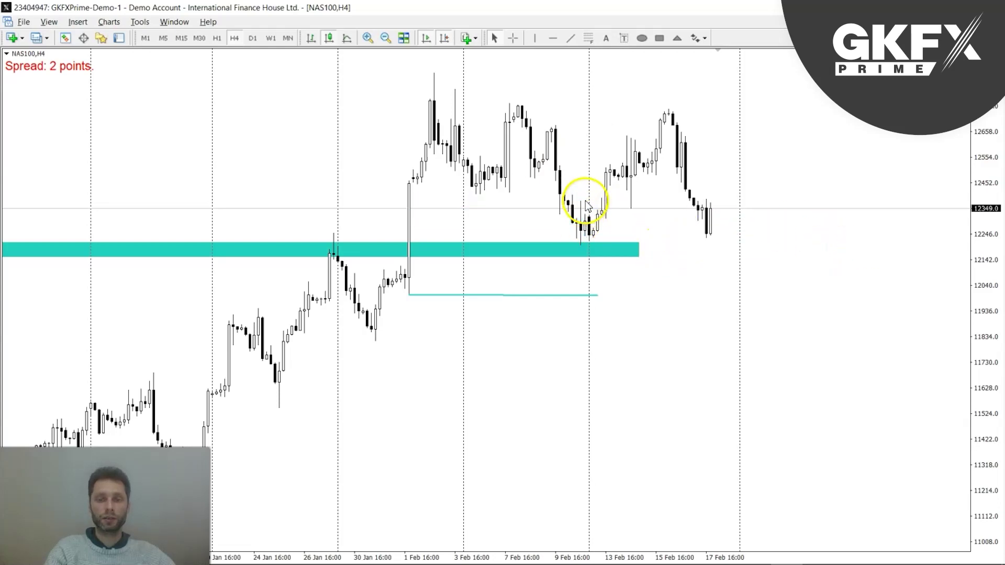
Draw a rectangle around the February NAS100 consolidation range, from about 12880 down to about 12210
{"action": "key", "text": "minus"}
{"action": "left_click", "coordinate": [658, 38]}
{"action": "mouse_move", "coordinate": [572, 76]}
{"action": "left_mouse_down"}
{"action": "mouse_move", "coordinate": [708, 216]}
{"action": "mouse_move", "coordinate": [726, 214]}
{"action": "left_mouse_up"}
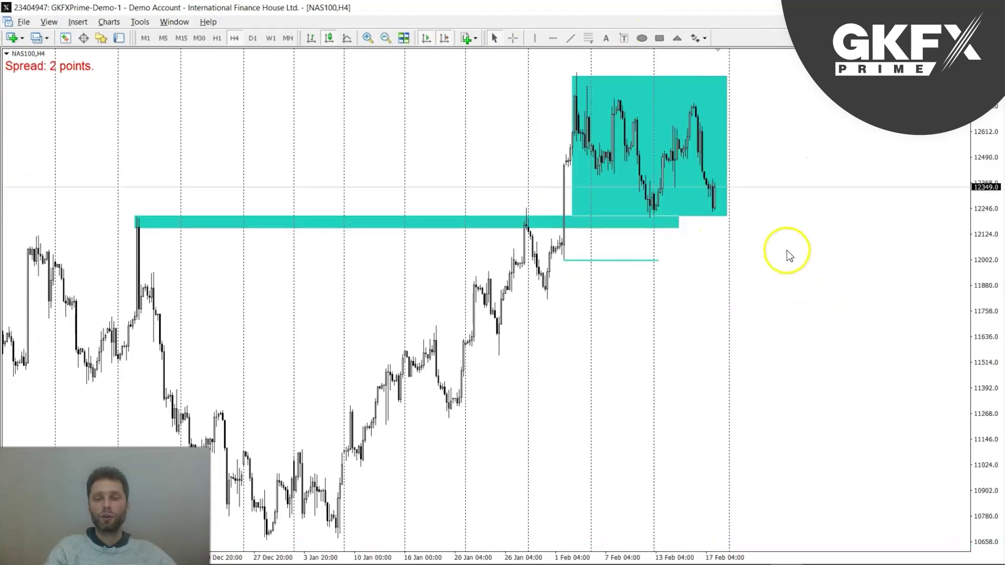
Move the 13029.4 price label down beside the consolidation range so it marks 12716.5
{"action": "left_click_drag", "start_coordinate": [993, 126], "coordinate": [988, 199]}
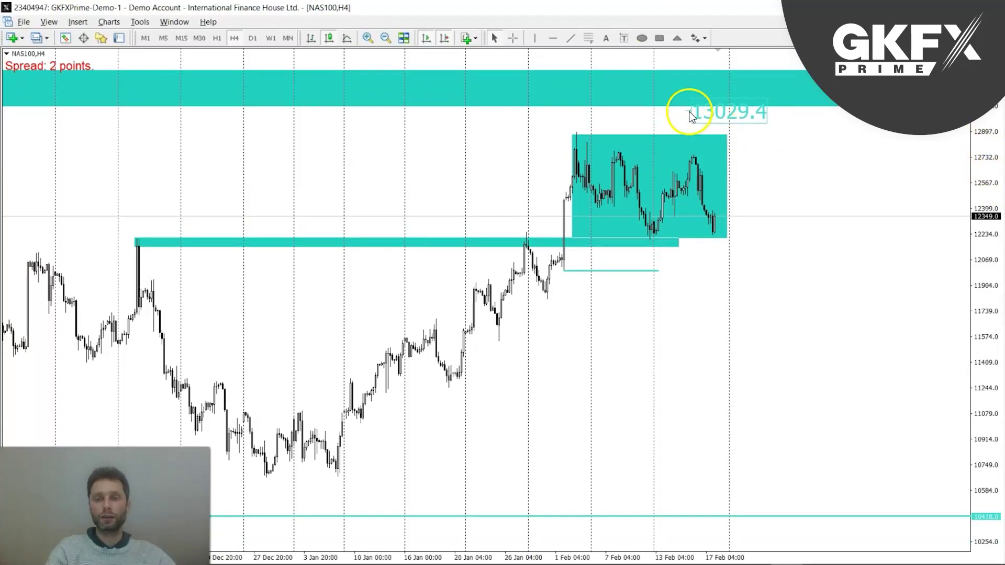
{"action": "key", "text": "plus"}
{"action": "key", "text": "plus"}
{"action": "key", "text": "minus"}
{"action": "key", "text": "minus"}
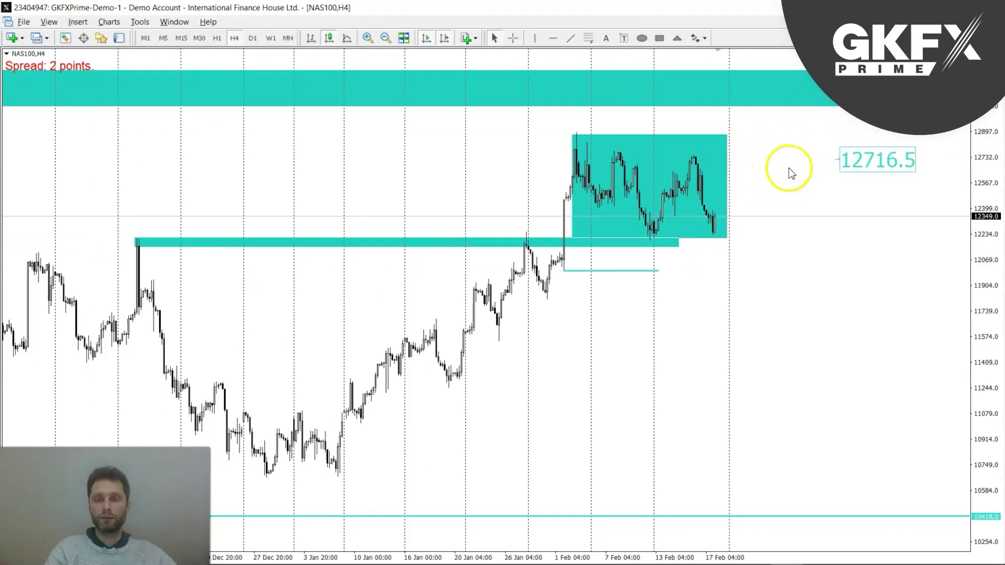
Draw a level line from the latest swing high near 12716.5 and a rising zigzag projection into the upper resistance zone
{"action": "left_click", "coordinate": [571, 38]}
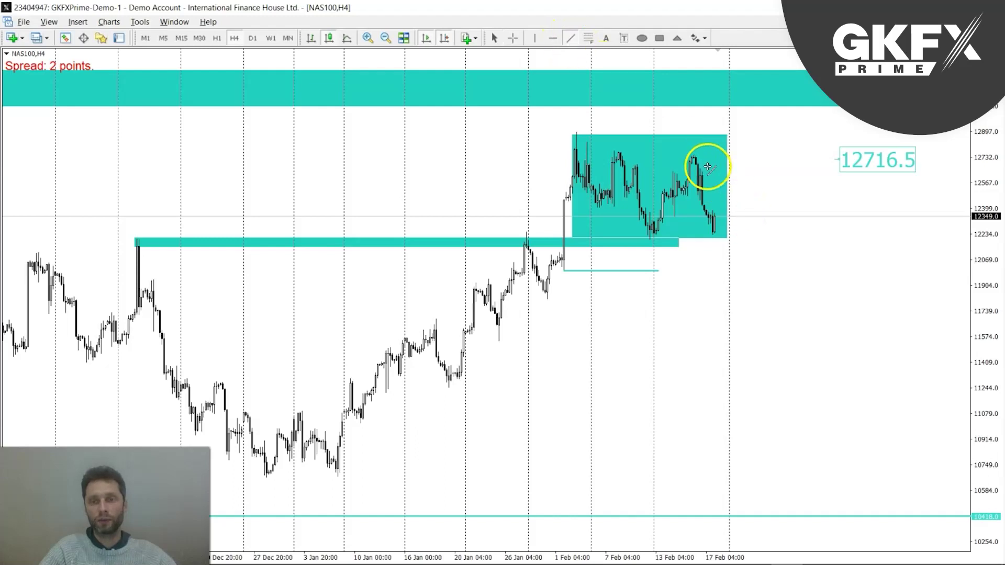
{"action": "left_click_drag", "start_coordinate": [700, 169], "coordinate": [805, 169]}
{"action": "mouse_move", "coordinate": [743, 179]}
{"action": "left_mouse_down"}
{"action": "mouse_move", "coordinate": [770, 139]}
{"action": "mouse_move", "coordinate": [784, 156]}
{"action": "mouse_move", "coordinate": [810, 93]}
{"action": "left_mouse_up"}
{"action": "left_click", "coordinate": [574, 36]}
{"action": "left_click", "coordinate": [574, 37]}
{"action": "double_click", "coordinate": [786, 156]}
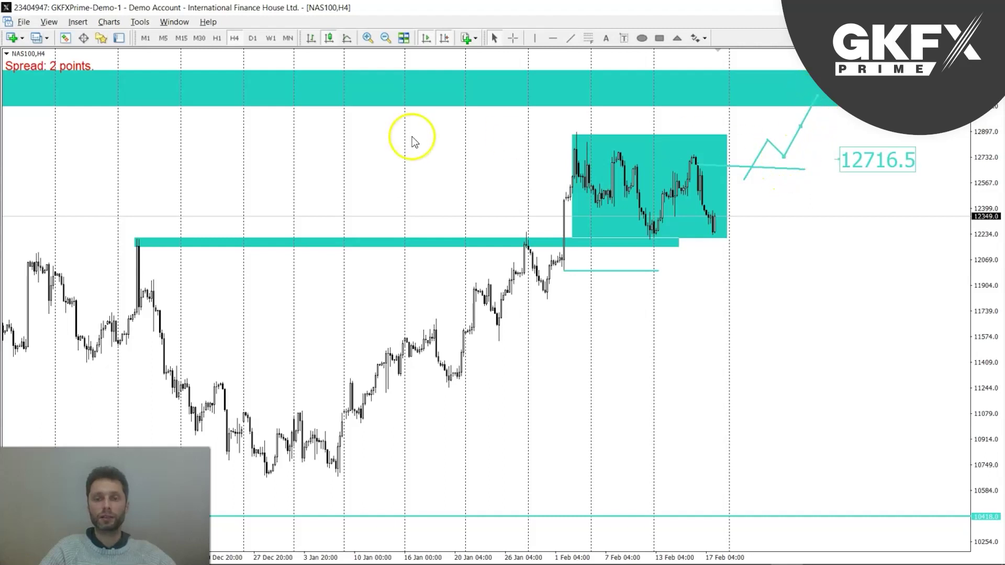
Draw a falling zigzag projection from the range low to about 10650 and extend the support line near 12000 beyond the latest candles
{"action": "left_click_drag", "start_coordinate": [724, 242], "coordinate": [762, 344]}
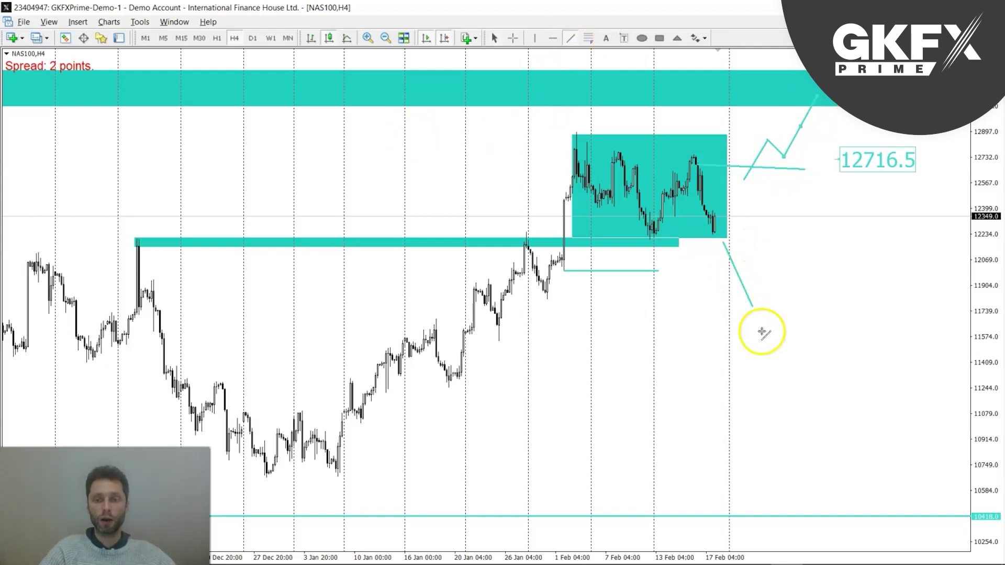
{"action": "double_click", "coordinate": [658, 271]}
{"action": "left_click_drag", "start_coordinate": [660, 271], "coordinate": [787, 271]}
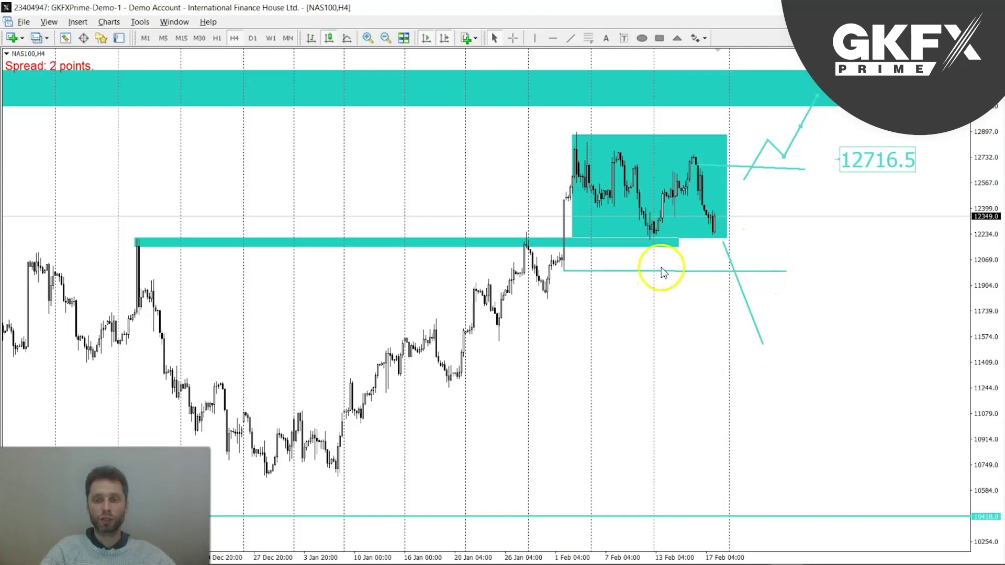
{"action": "mouse_move", "coordinate": [762, 344]}
{"action": "left_mouse_down"}
{"action": "mouse_move", "coordinate": [795, 287]}
{"action": "mouse_move", "coordinate": [869, 482]}
{"action": "left_mouse_up"}
{"action": "left_click", "coordinate": [570, 38]}
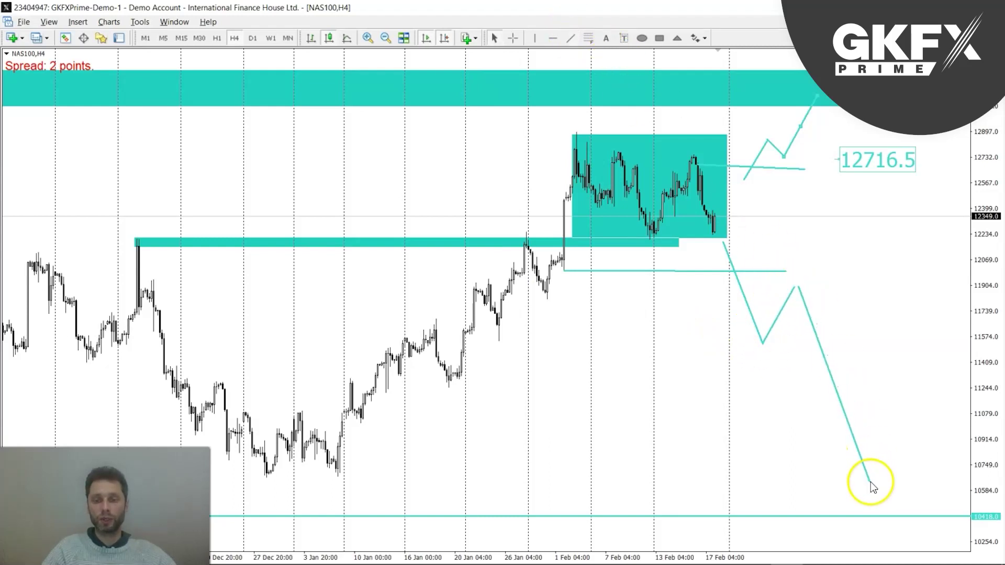
{"action": "double_click", "coordinate": [795, 287]}
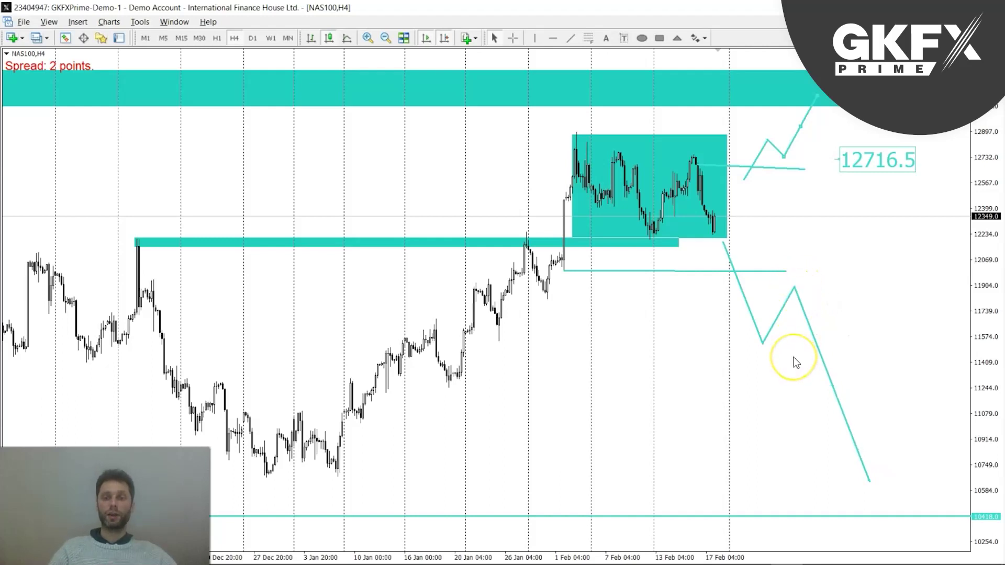
Level the trend line at the latest swing high and shorten it to meet the first leg of the rising projection
{"action": "key", "text": "minus"}
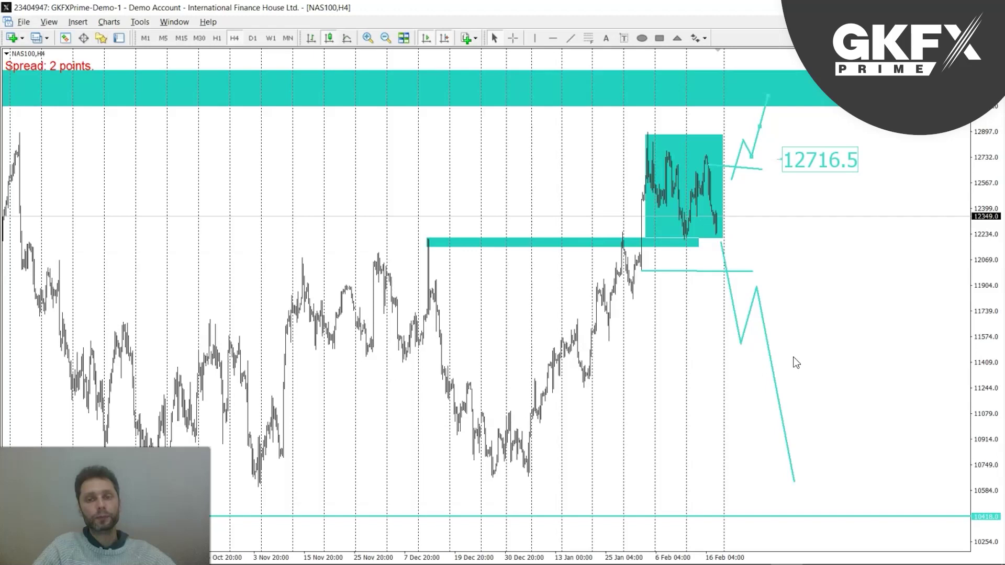
{"action": "key", "text": "plus"}
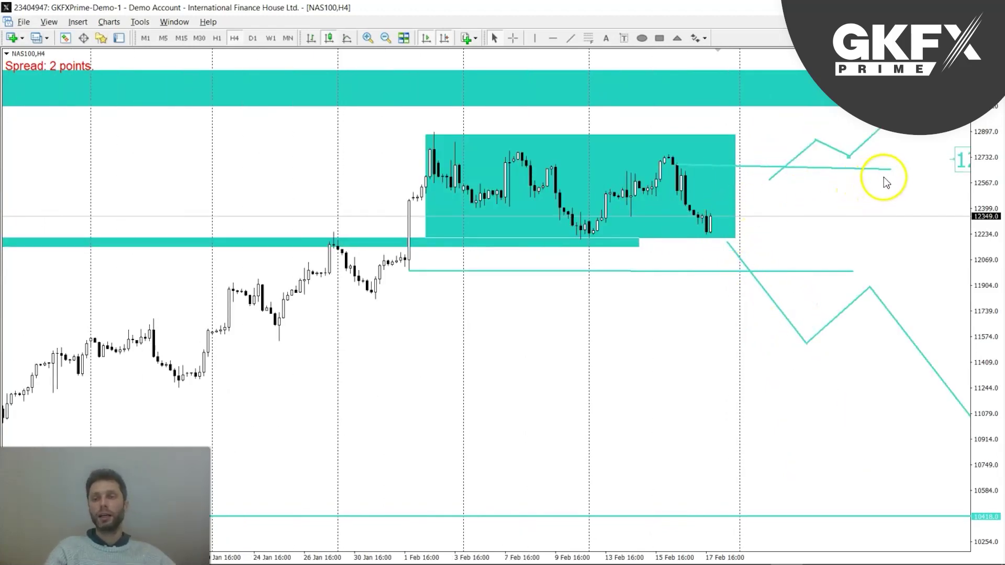
{"action": "left_click_drag", "start_coordinate": [790, 167], "coordinate": [793, 169]}
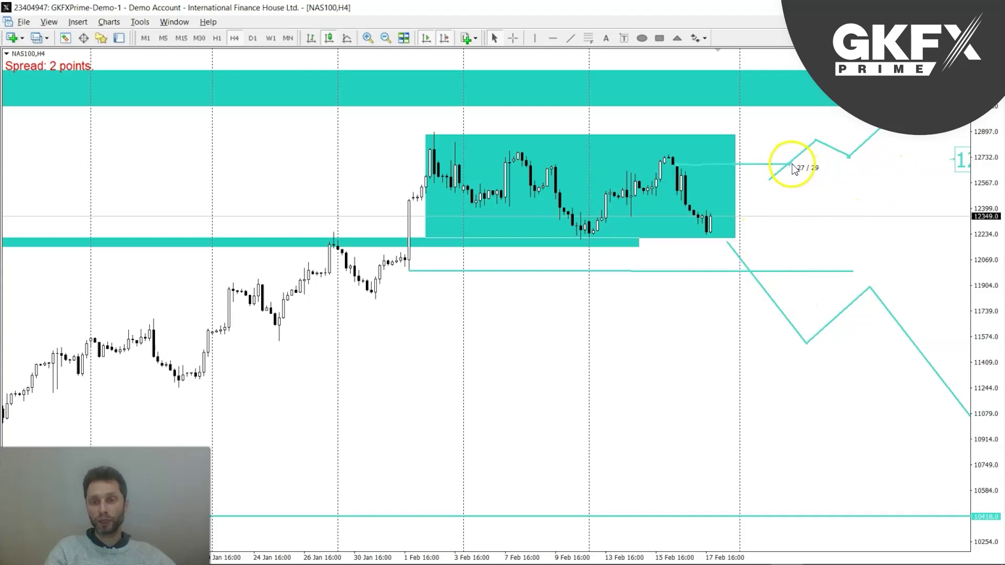
{"action": "key", "text": "minus"}
{"action": "key", "text": "minus"}
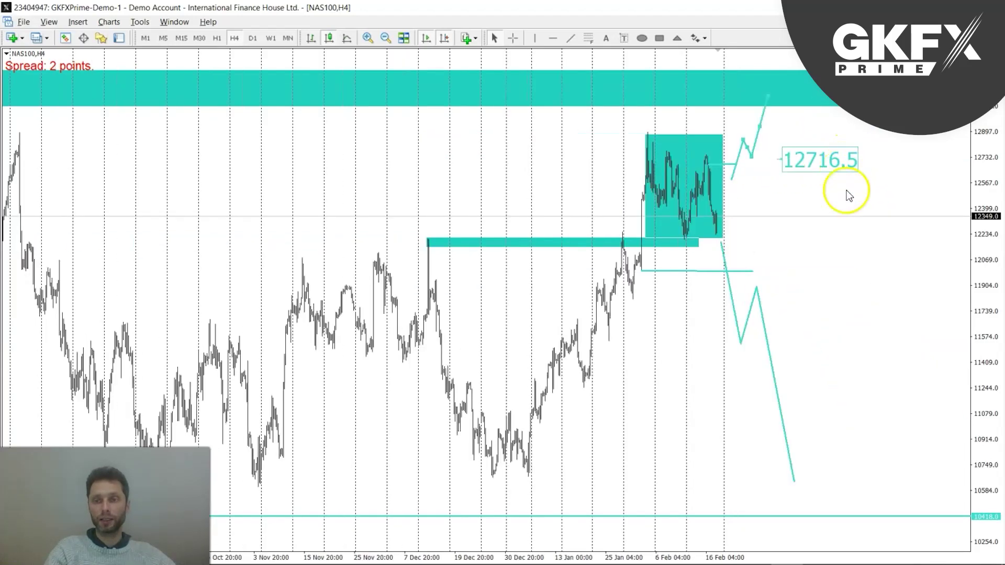
Examine the NAS100 range and both projections in the wider H4 context and on the daily timeframe
{"action": "left_click", "coordinate": [386, 204]}
{"action": "key", "text": "minus"}
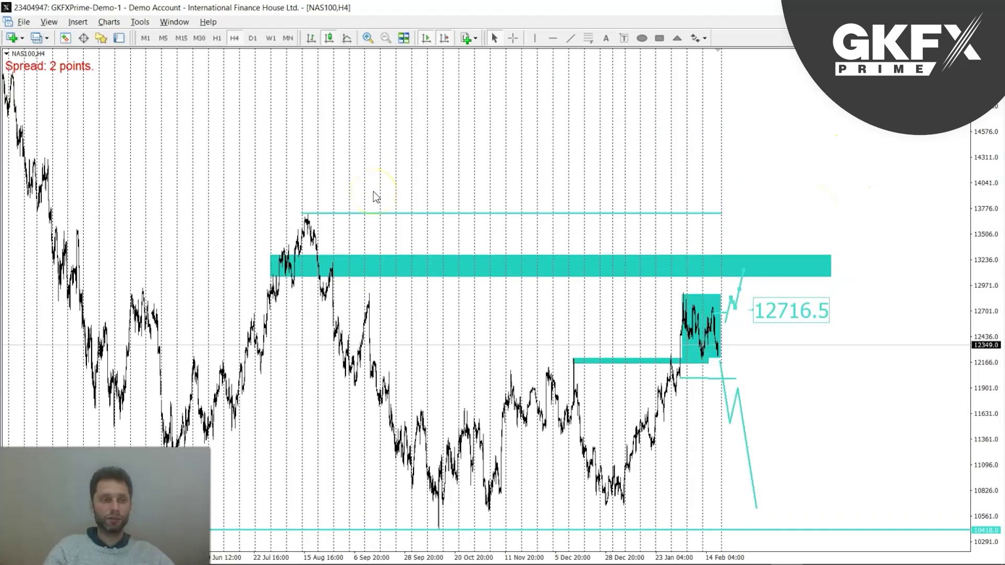
{"action": "key", "text": "plus"}
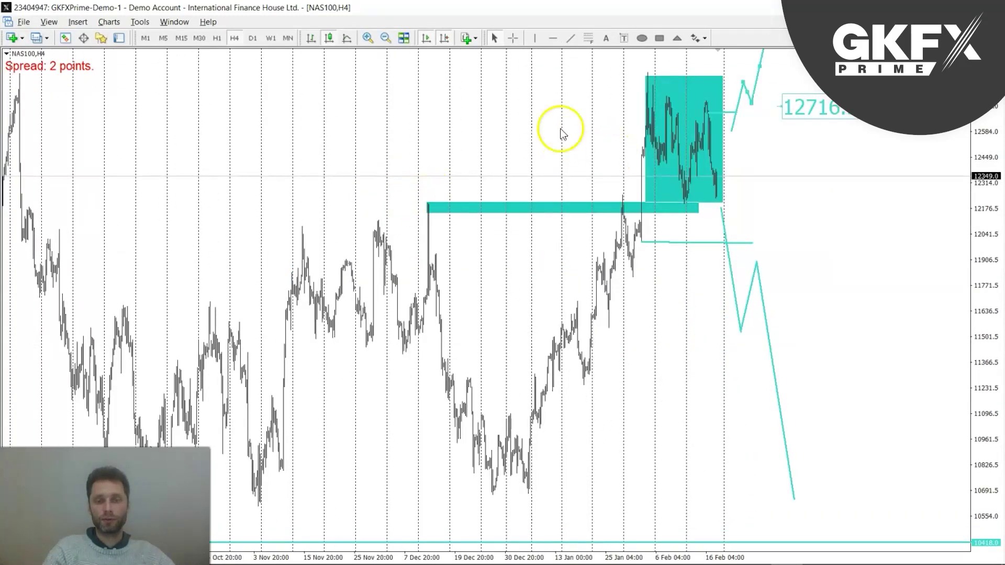
{"action": "left_click", "coordinate": [251, 39]}
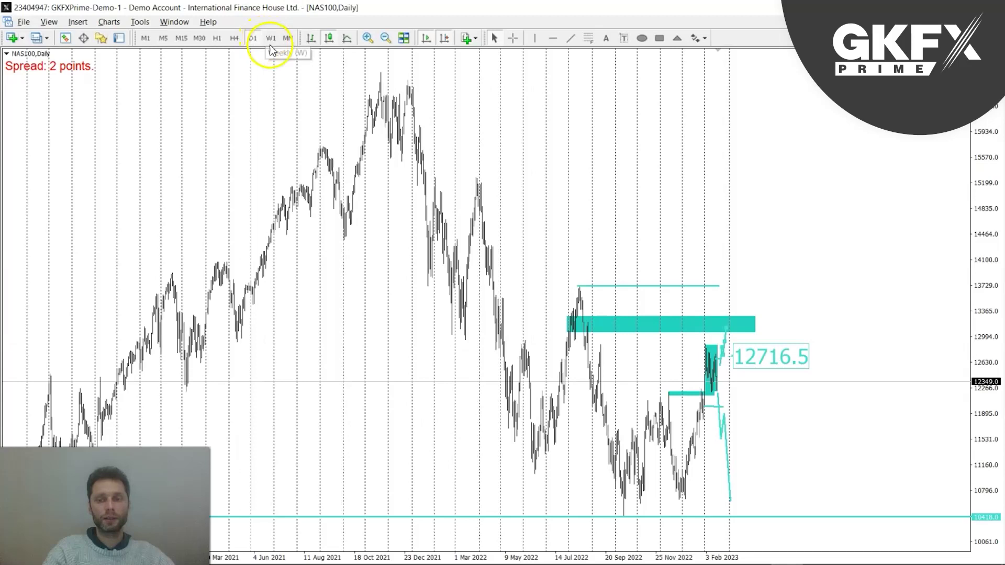
{"action": "key", "text": "plus"}
{"action": "middle_click", "coordinate": [670, 243]}
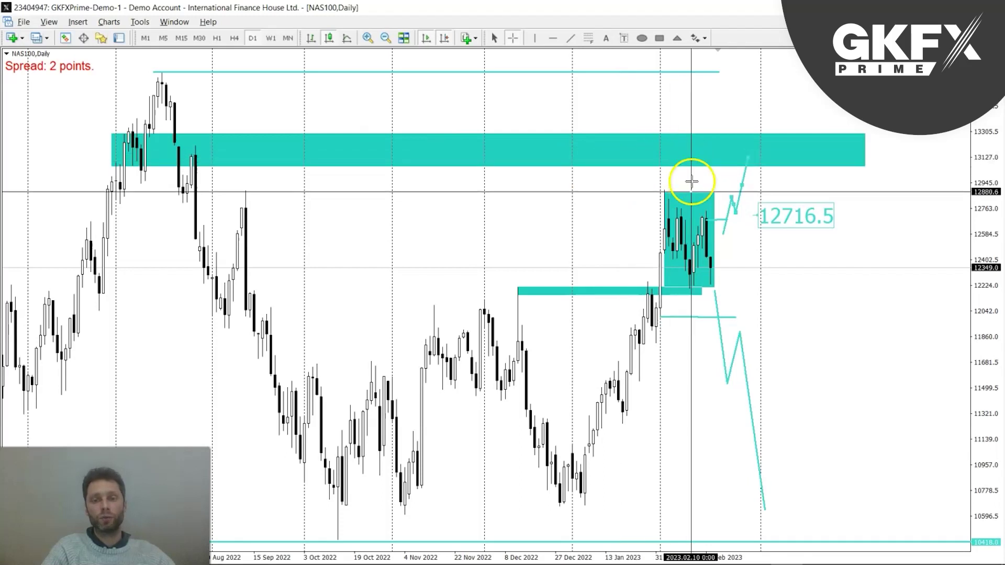
{"action": "middle_click", "coordinate": [477, 243]}
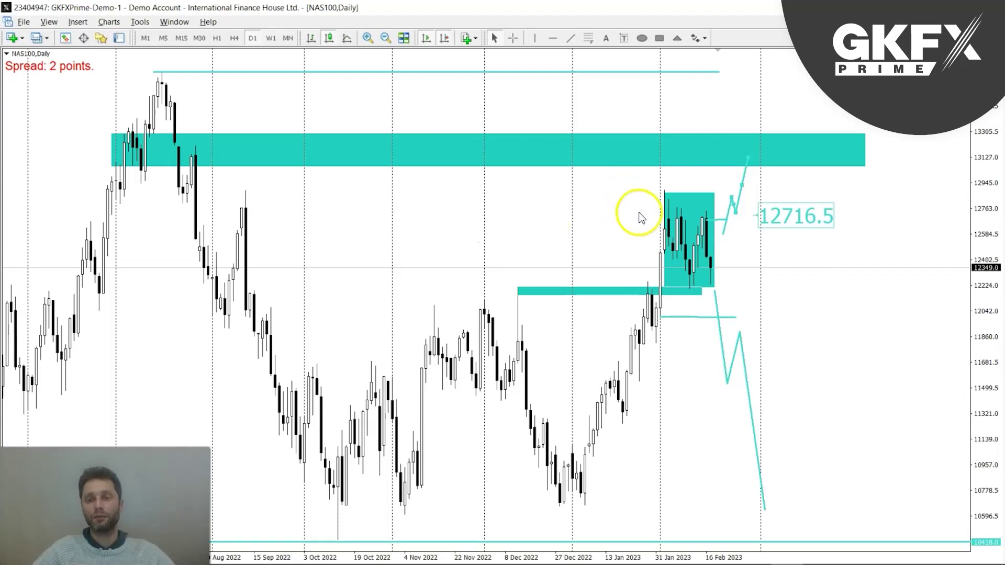
{"action": "middle_click", "coordinate": [680, 270]}
{"action": "left_click", "coordinate": [576, 237]}
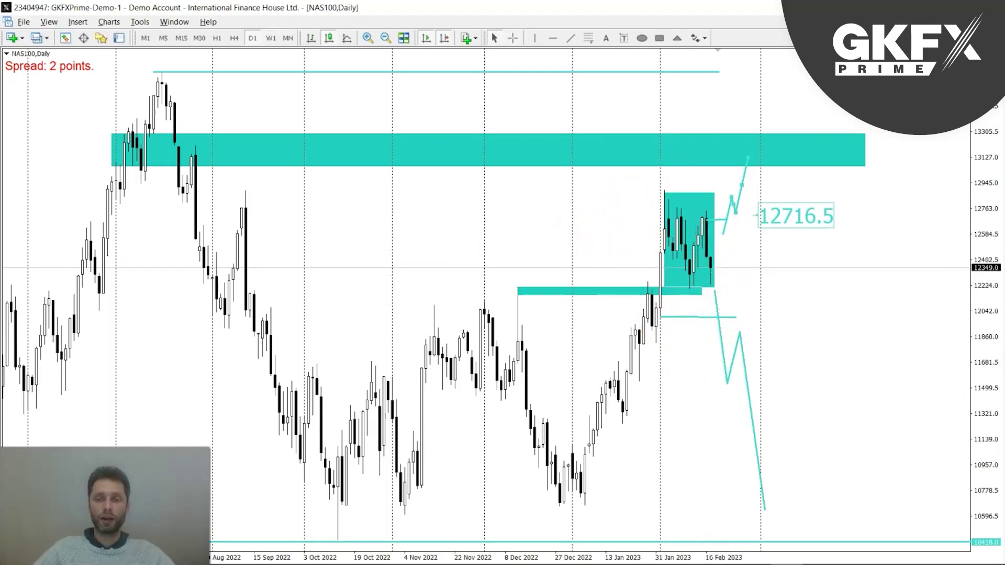
Restore the NAS100 chart to its tile and maximize the WTISPOT chart
{"action": "left_click", "coordinate": [983, 21]}
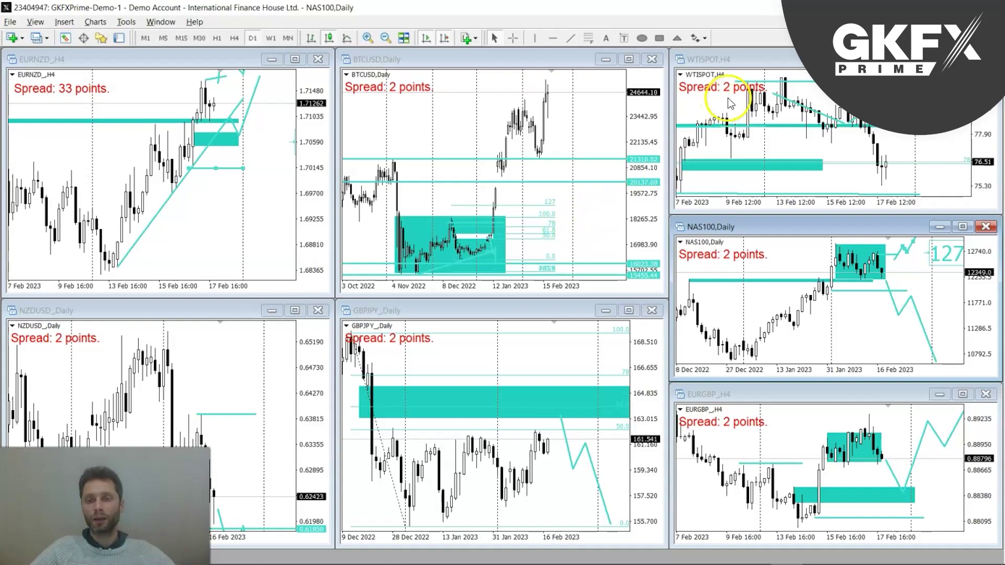
{"action": "left_click", "coordinate": [741, 58]}
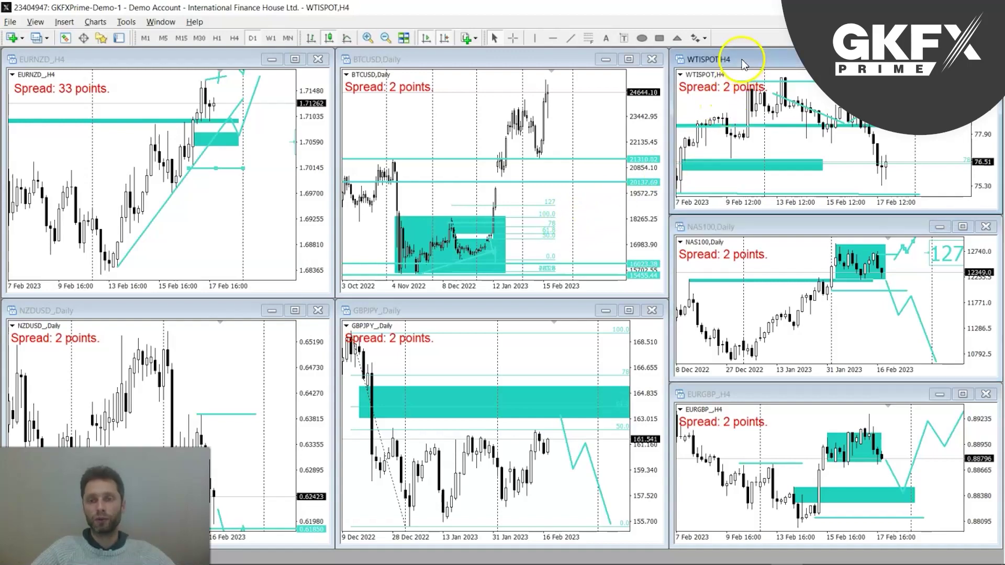
{"action": "double_click", "coordinate": [776, 57]}
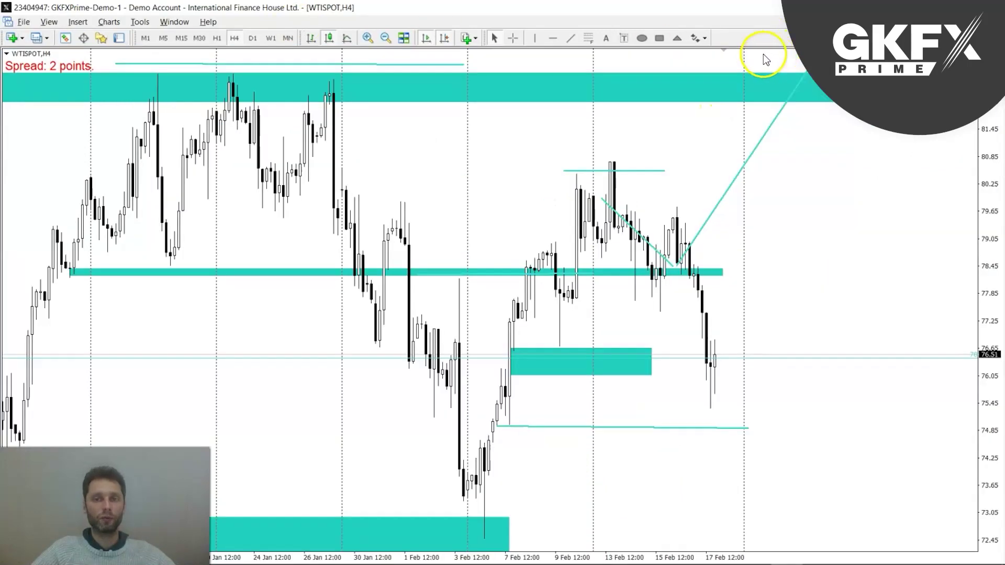
Switch WTISPOT to the weekly timeframe and inspect the latest candles against the marked zones
{"action": "left_click", "coordinate": [269, 39]}
{"action": "key", "text": "plus"}
{"action": "key", "text": "plus"}
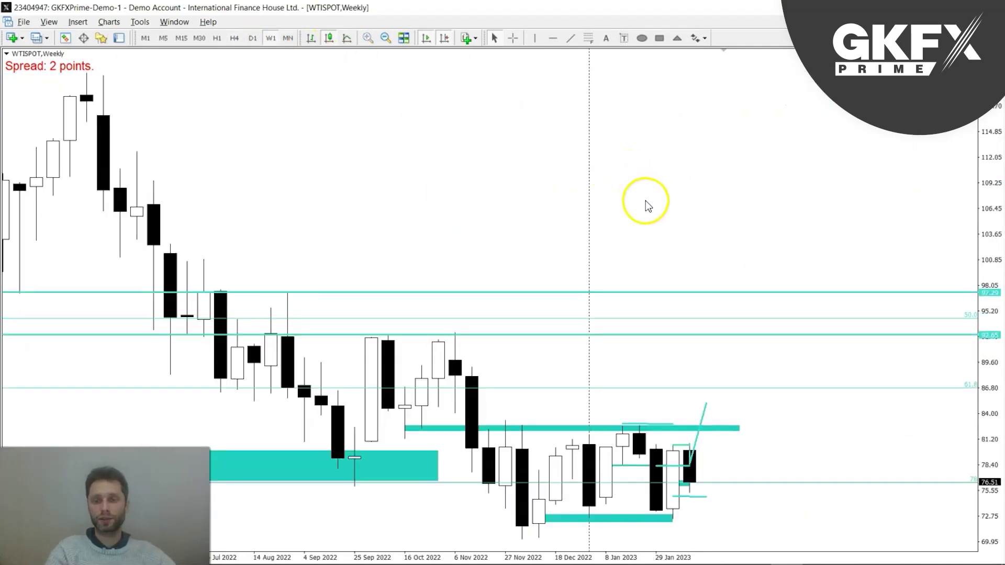
{"action": "key", "text": "minus"}
{"action": "key", "text": "plus"}
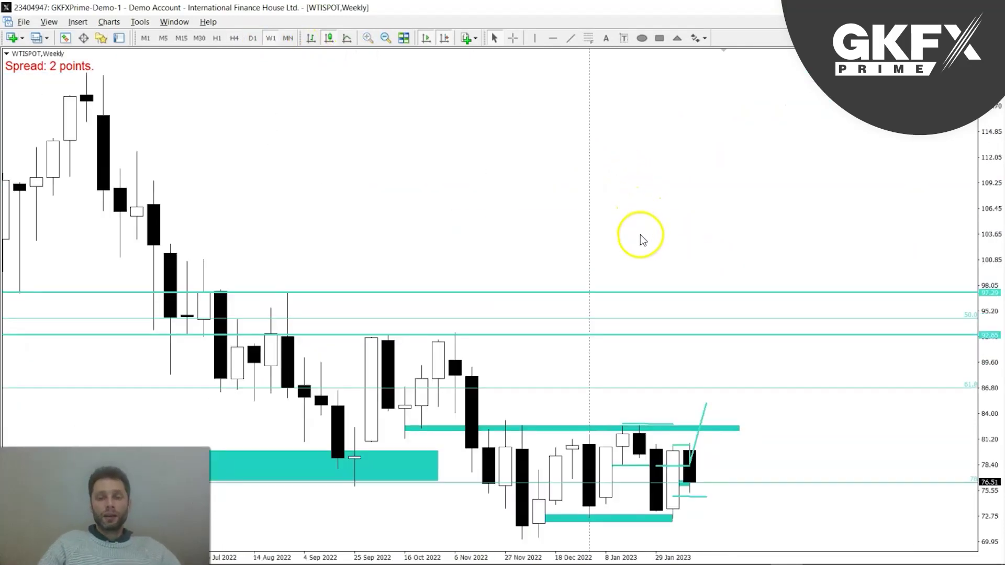
{"action": "key", "text": "minus"}
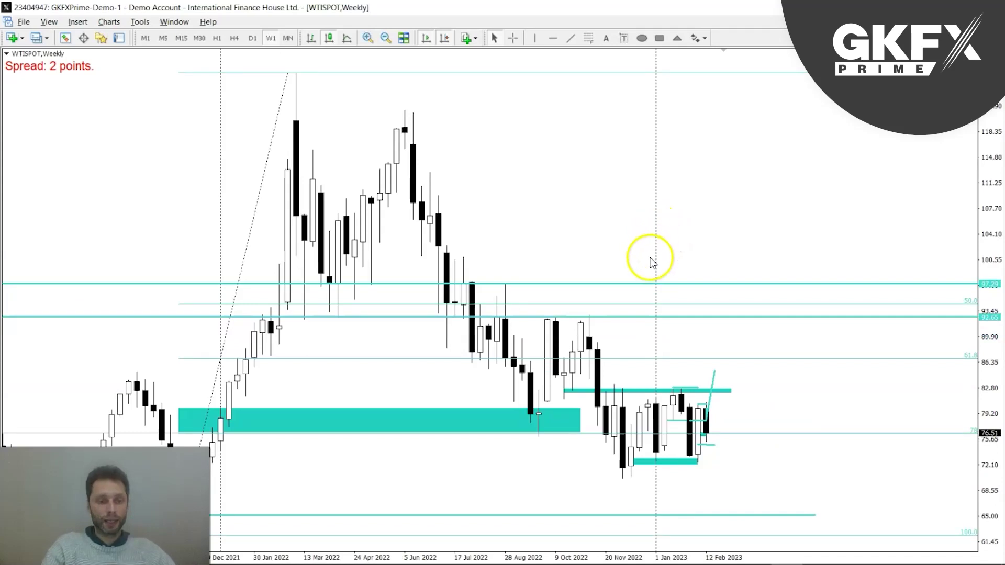
Resize the large WTISPOT support zone to run from December 2021 to November 2022, with its lower edge at about 73.6
{"action": "middle_click", "coordinate": [704, 378]}
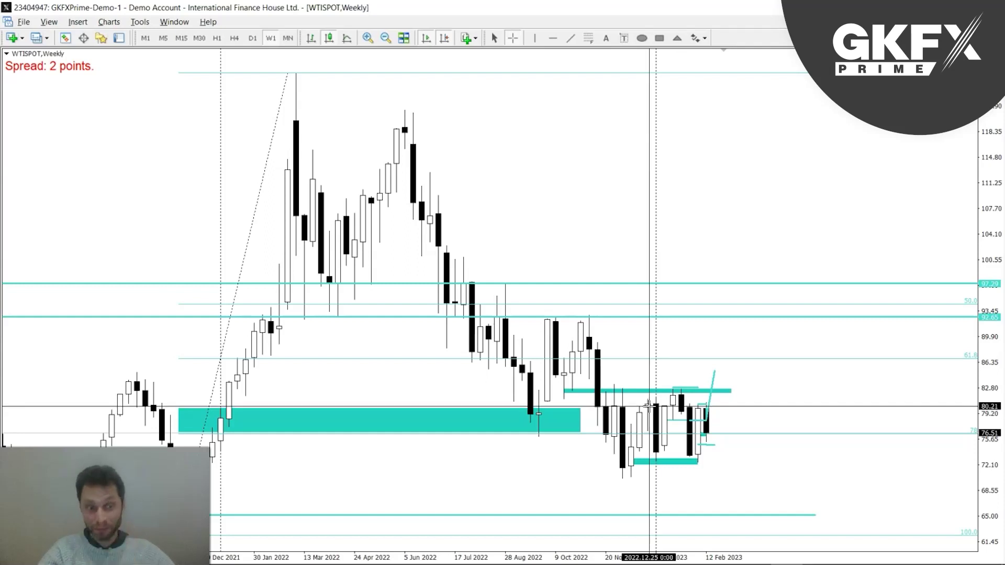
{"action": "left_click_drag", "start_coordinate": [578, 428], "coordinate": [212, 453]}
{"action": "mouse_move", "coordinate": [580, 453]}
{"action": "left_mouse_down"}
{"action": "mouse_move", "coordinate": [738, 455]}
{"action": "mouse_move", "coordinate": [597, 454]}
{"action": "left_mouse_up"}
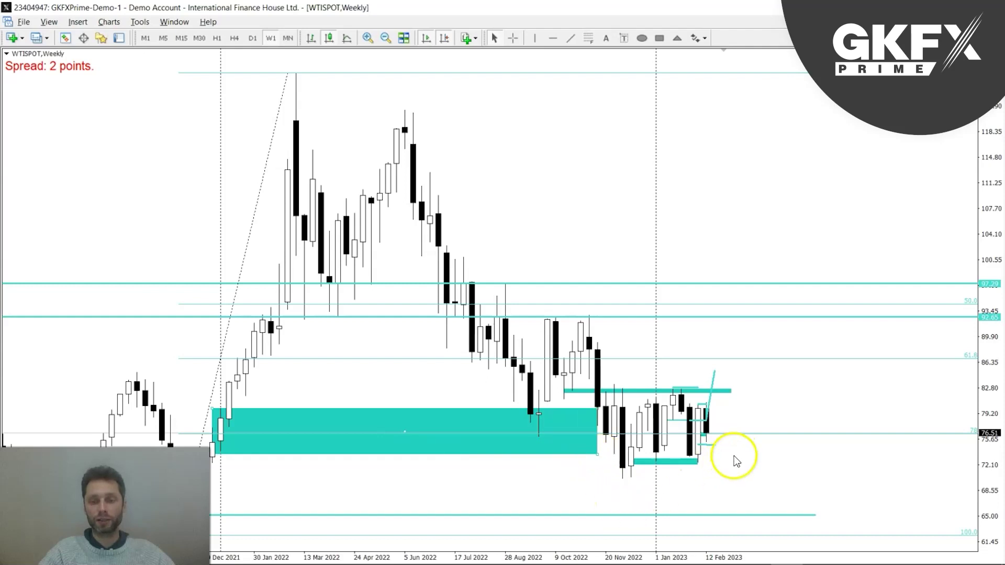
Inspect the latest weekly WTISPOT candles below the resistance zone near 82.80 and switch the chart to the daily timeframe
{"action": "key", "text": "plus"}
{"action": "middle_click", "coordinate": [718, 419]}
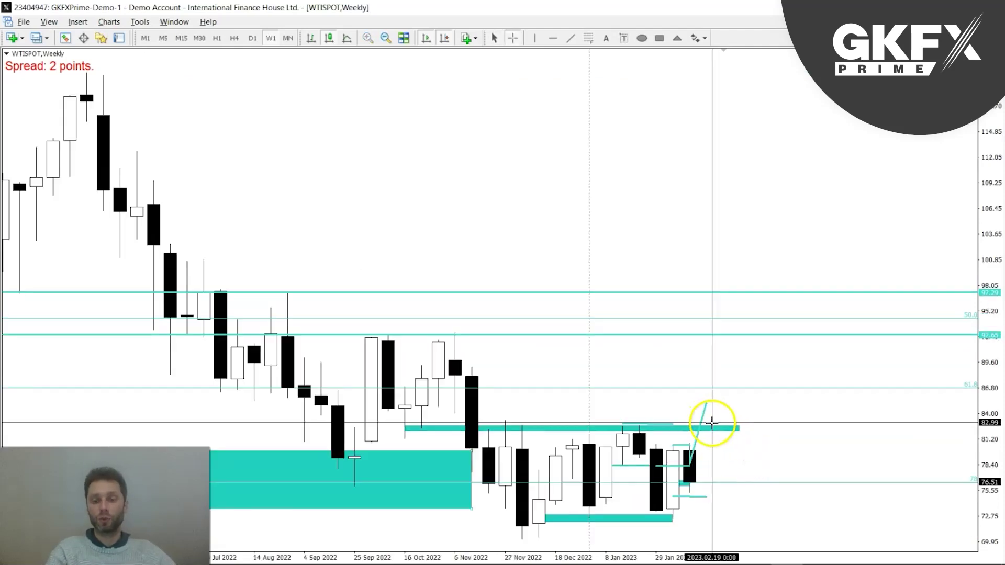
{"action": "middle_click", "coordinate": [675, 409]}
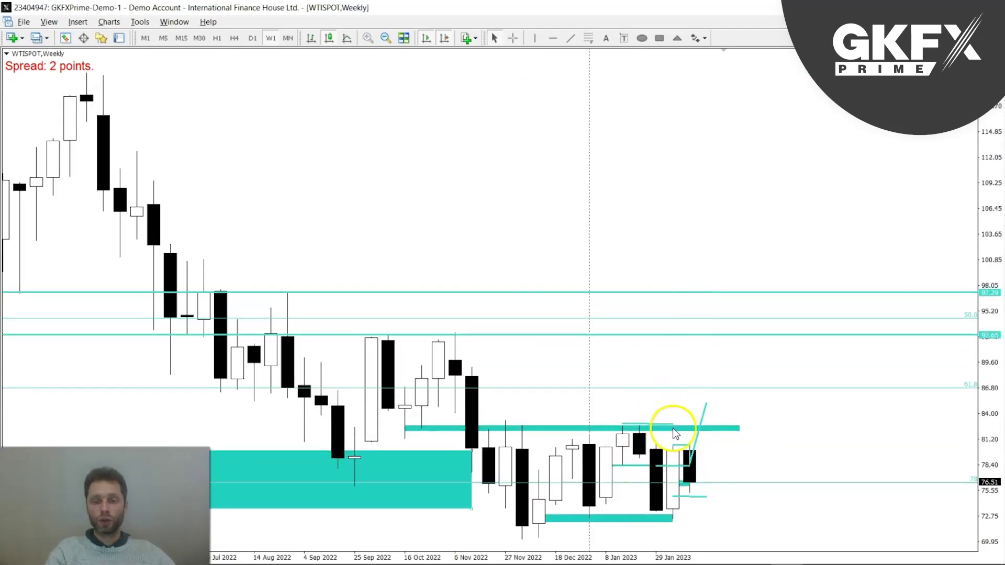
{"action": "middle_click", "coordinate": [686, 433]}
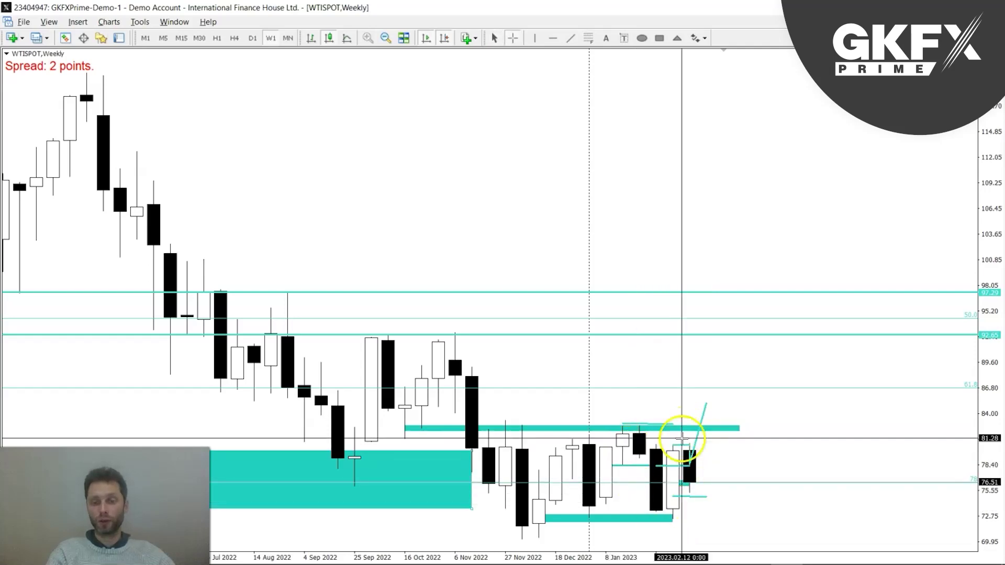
{"action": "left_click", "coordinate": [252, 38]}
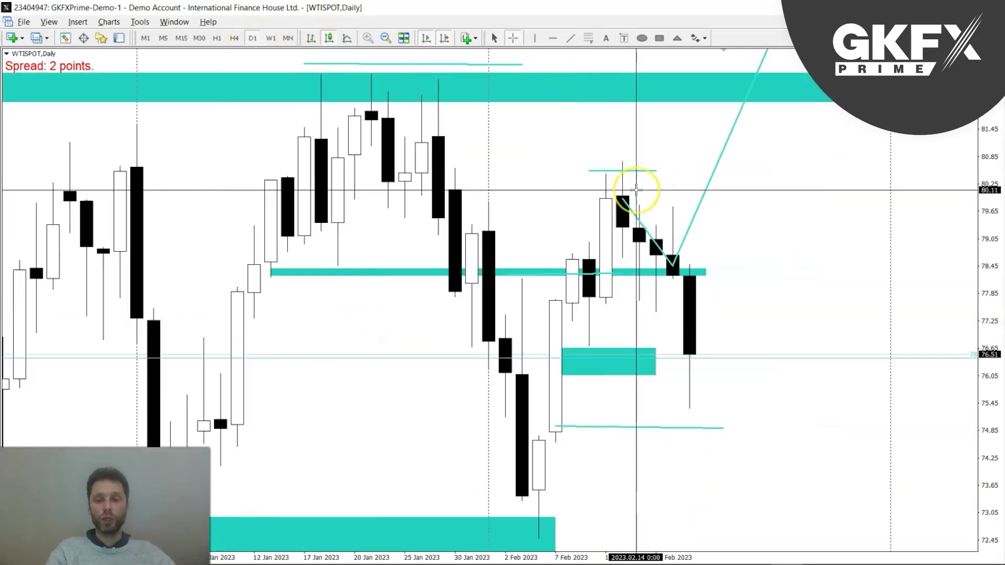
Extend the lower WTISPOT support zone near 72.60 to about the beginning of March 2023
{"action": "key", "text": "minus"}
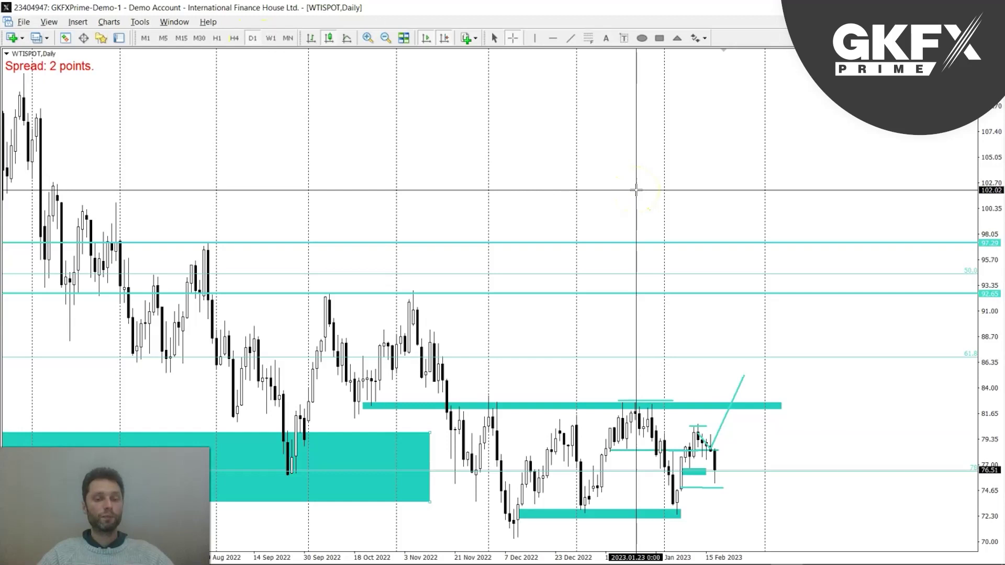
{"action": "left_click", "coordinate": [701, 310]}
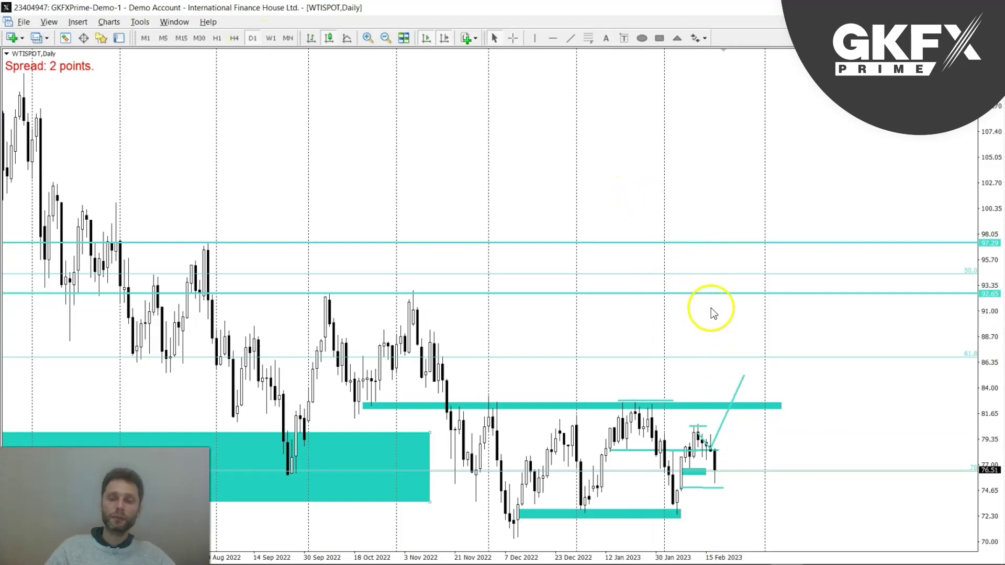
{"action": "key", "text": "plus"}
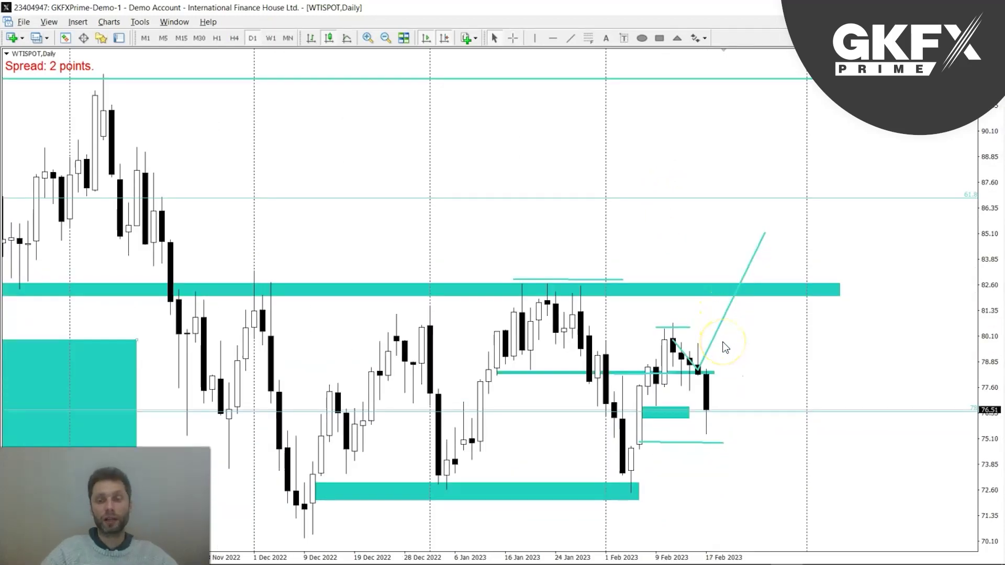
{"action": "middle_click", "coordinate": [434, 475]}
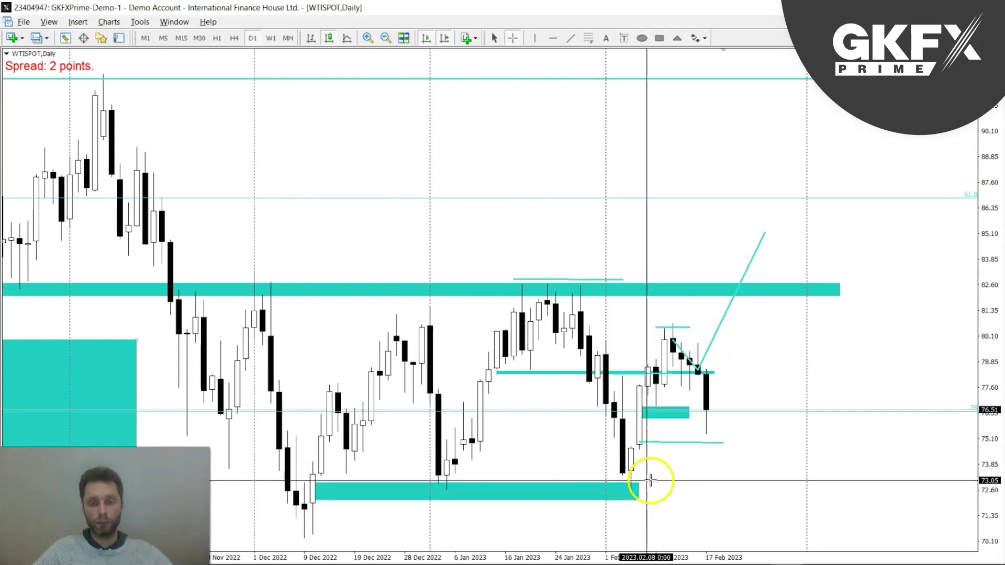
{"action": "double_click", "coordinate": [641, 497]}
{"action": "left_click_drag", "start_coordinate": [643, 498], "coordinate": [806, 489]}
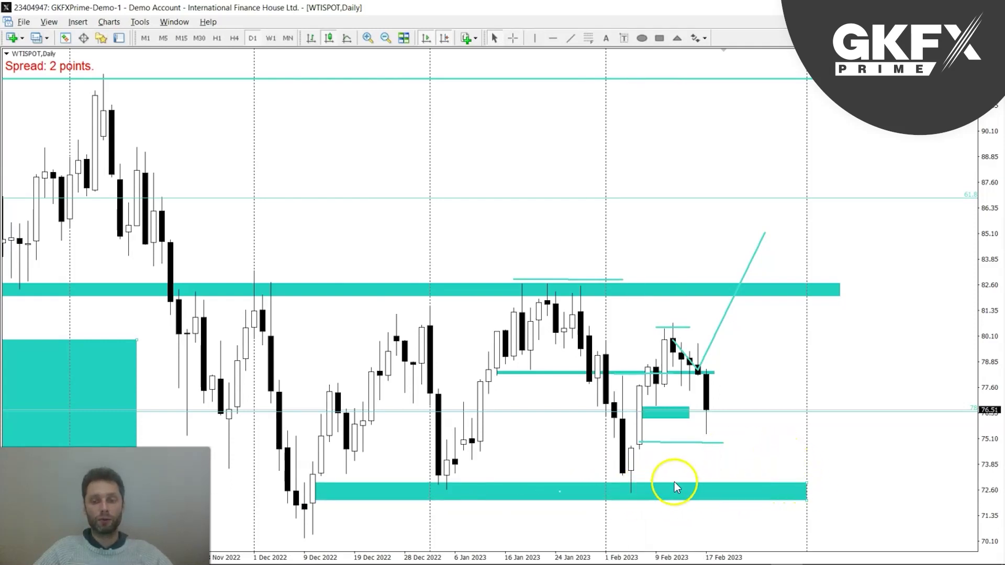
Move the short trend line below the latest candle to the early-February low at about 72.5 and stretch it to the support zone's end
{"action": "scroll", "coordinate": [677, 441], "scroll_direction": "up", "scroll_amount": 2}
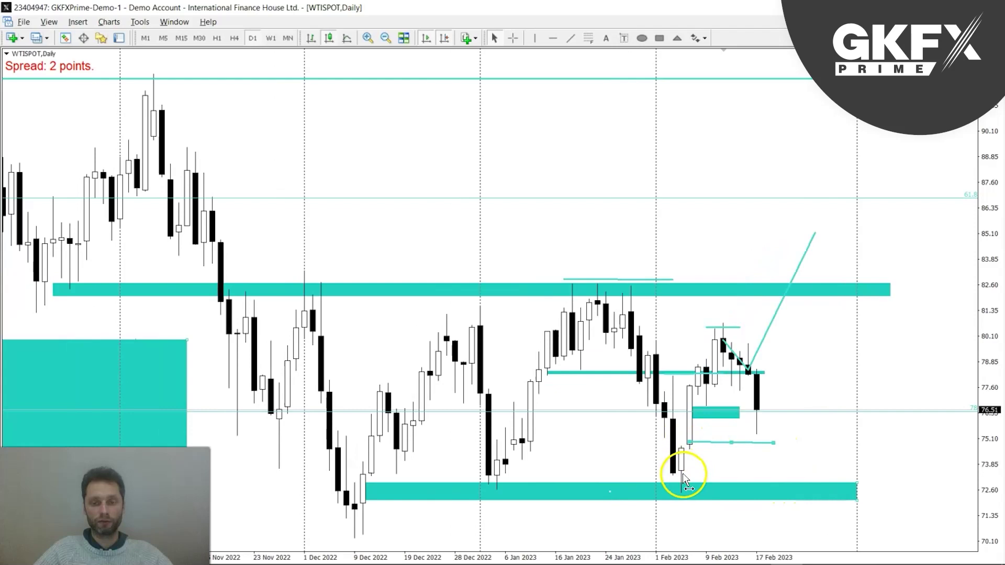
{"action": "double_click", "coordinate": [730, 443]}
{"action": "key", "text": "Delete"}
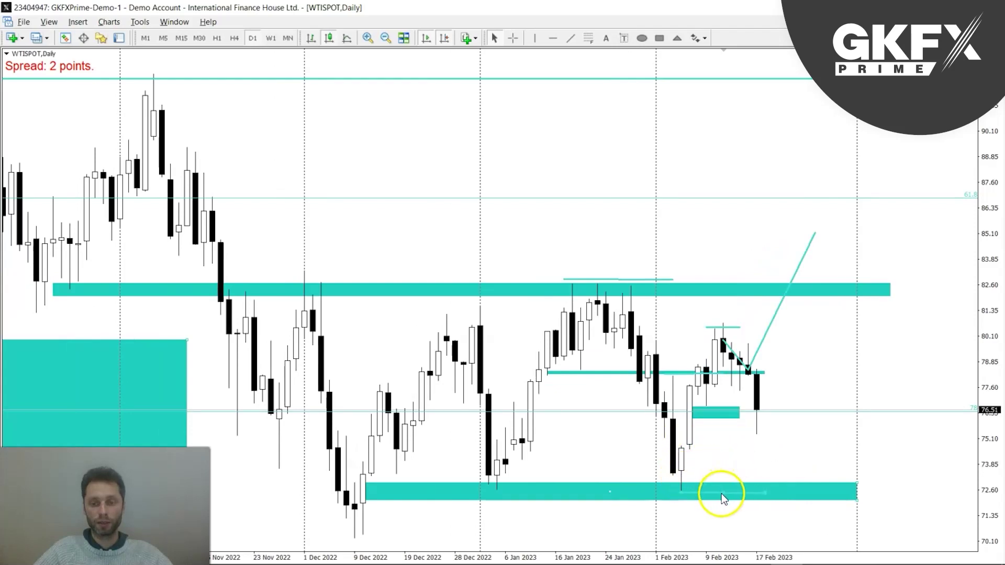
{"action": "left_click_drag", "start_coordinate": [767, 491], "coordinate": [664, 492]}
{"action": "mouse_move", "coordinate": [776, 492]}
{"action": "left_mouse_down"}
{"action": "mouse_move", "coordinate": [924, 486]}
{"action": "mouse_move", "coordinate": [866, 495]}
{"action": "left_mouse_up"}
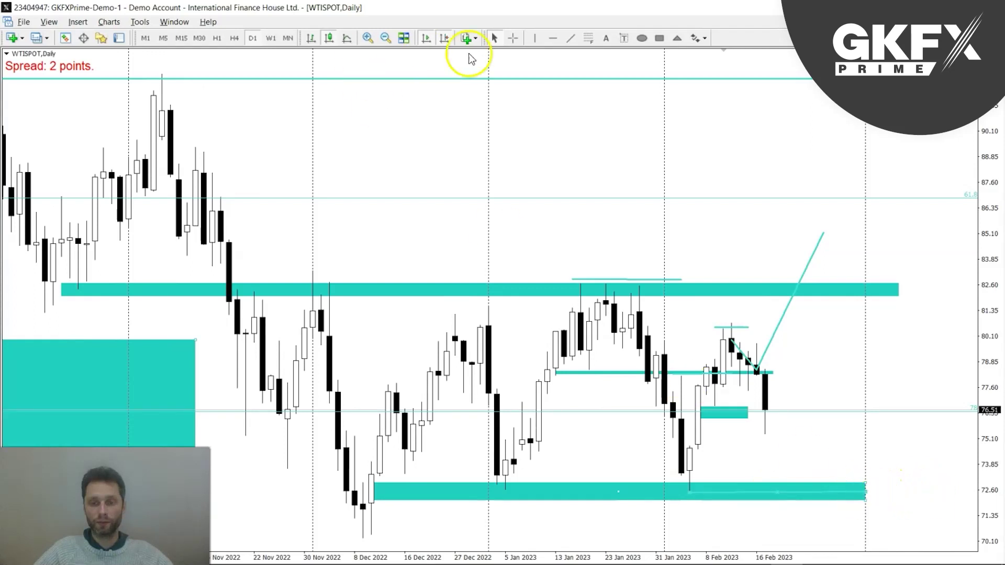
Place a 72.63 price label just beyond the end of the lower support zone
{"action": "left_click", "coordinate": [696, 38]}
{"action": "left_click", "coordinate": [718, 149]}
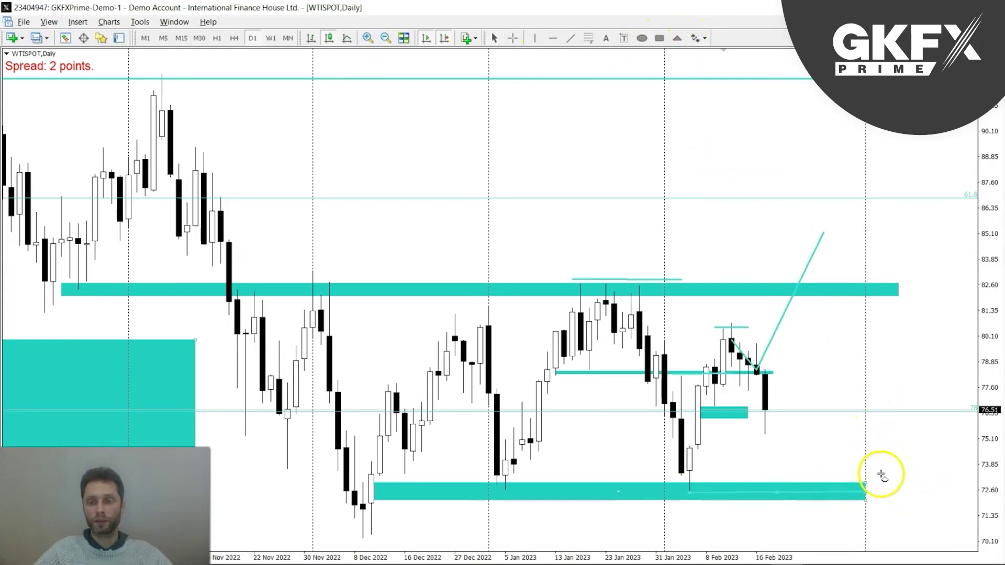
{"action": "left_click", "coordinate": [885, 490]}
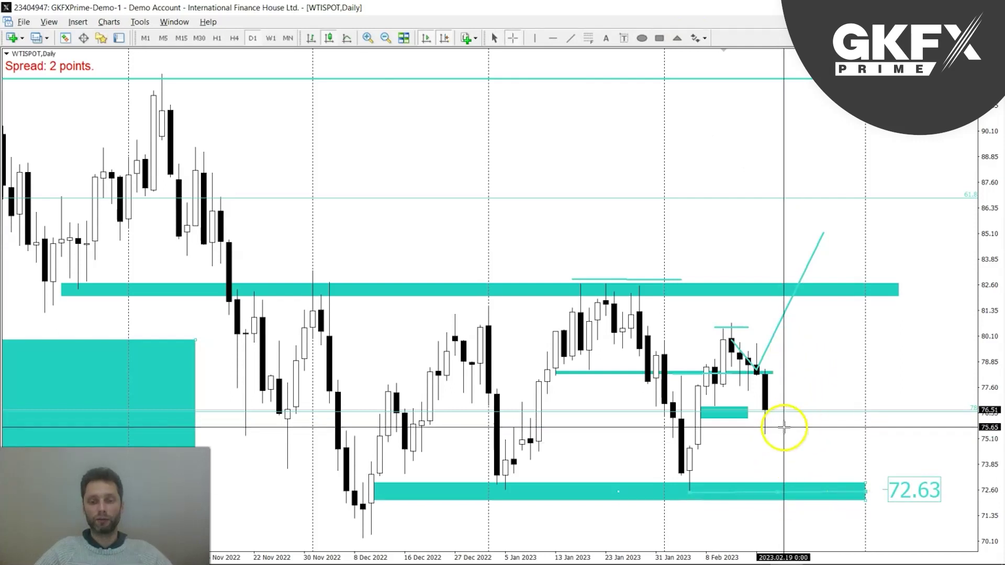
Switch WTISPOT to the H4 timeframe and extend the small support zone below 76.65 past the latest candles
{"action": "left_click", "coordinate": [234, 38]}
{"action": "middle_click", "coordinate": [557, 375]}
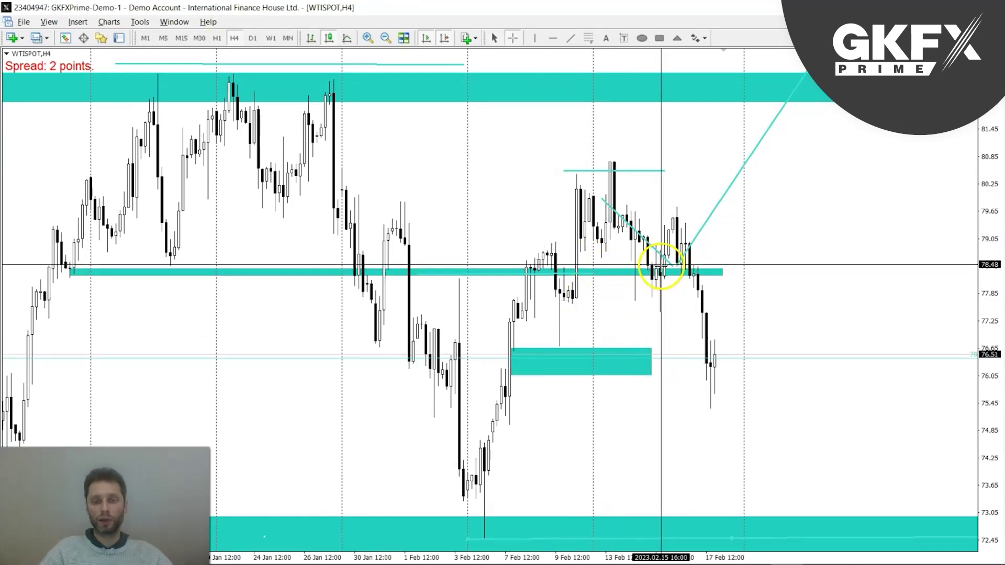
{"action": "mouse_move", "coordinate": [653, 278]}
{"action": "left_mouse_down"}
{"action": "mouse_move", "coordinate": [678, 214]}
{"action": "mouse_move", "coordinate": [703, 358]}
{"action": "mouse_move", "coordinate": [688, 354]}
{"action": "mouse_move", "coordinate": [733, 357]}
{"action": "left_mouse_up"}
{"action": "middle_click", "coordinate": [652, 356]}
{"action": "double_click", "coordinate": [651, 350]}
{"action": "middle_click", "coordinate": [732, 357]}
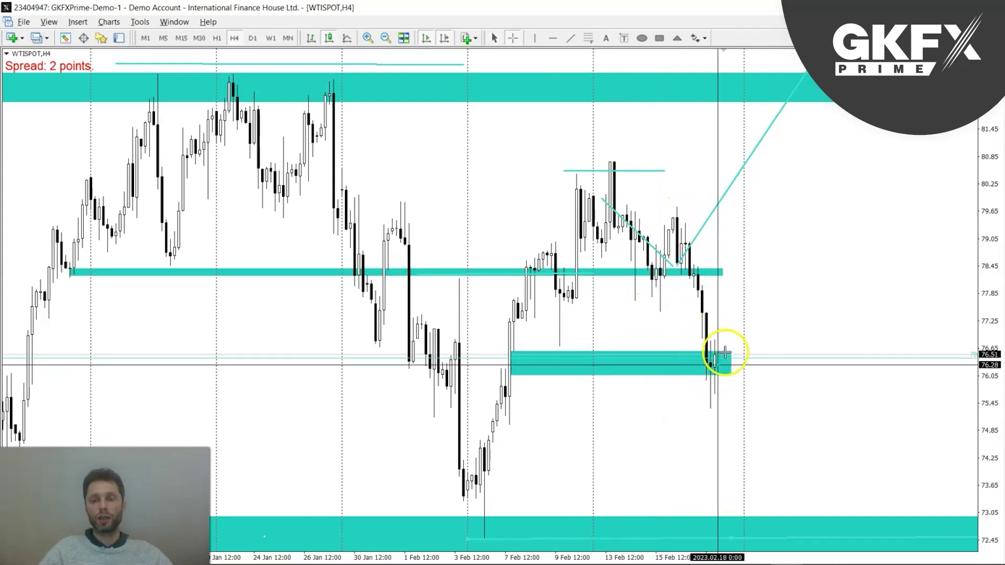
Resize the small support zone to span about 74.6 to 76.2, from the early-February low to about 22 February 2023
{"action": "left_click_drag", "start_coordinate": [718, 368], "coordinate": [706, 413]}
{"action": "middle_click", "coordinate": [729, 360]}
{"action": "left_click_drag", "start_coordinate": [729, 359], "coordinate": [731, 450]}
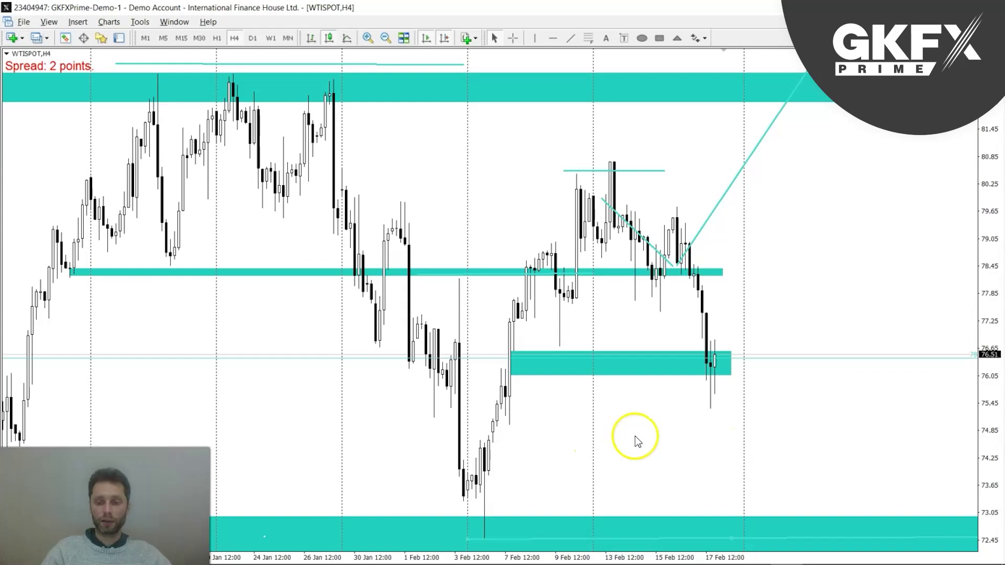
{"action": "key", "text": "minus"}
{"action": "left_click_drag", "start_coordinate": [619, 330], "coordinate": [607, 385]}
{"action": "left_click_drag", "start_coordinate": [729, 314], "coordinate": [751, 325]}
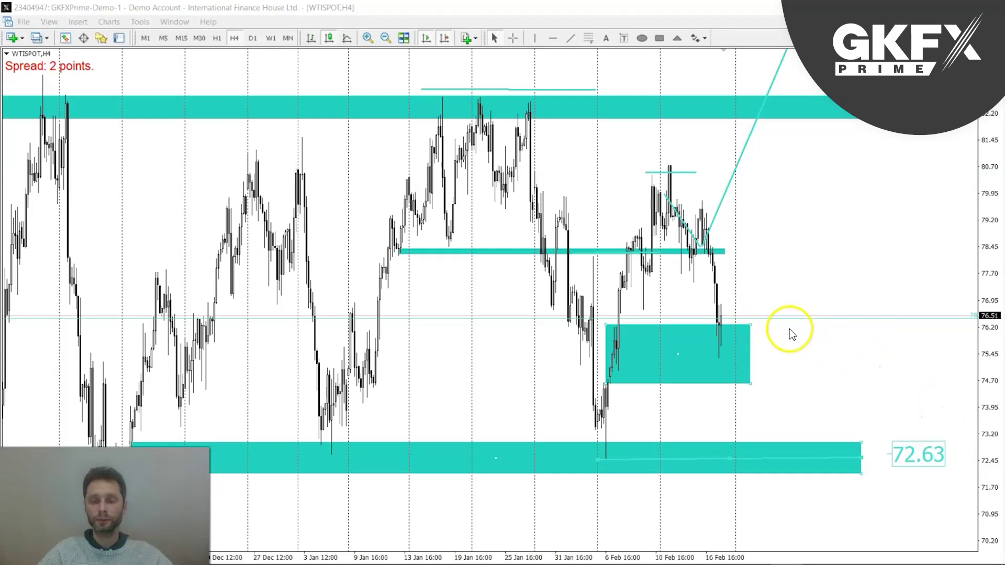
{"action": "left_click_drag", "start_coordinate": [749, 326], "coordinate": [784, 331]}
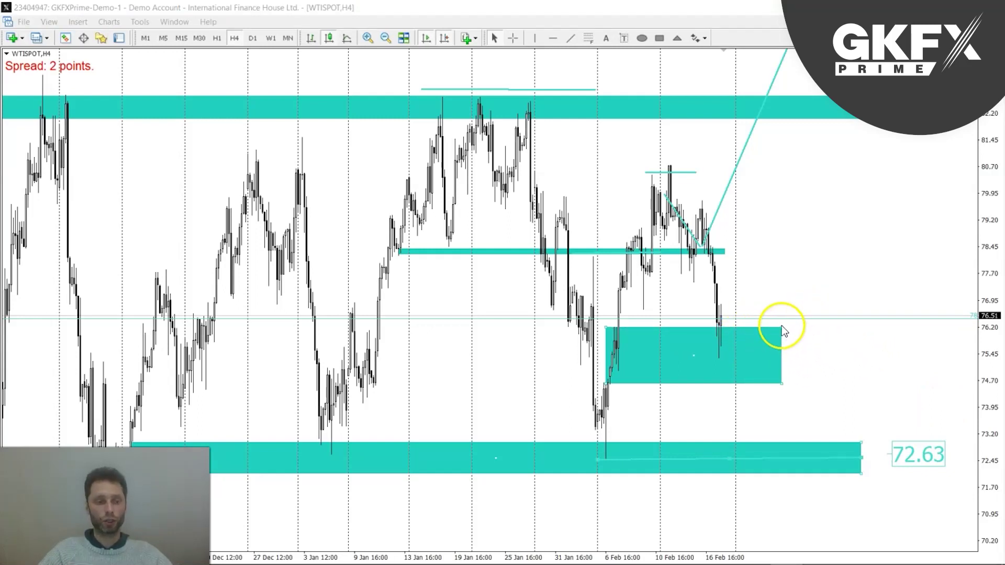
{"action": "middle_click", "coordinate": [677, 385]}
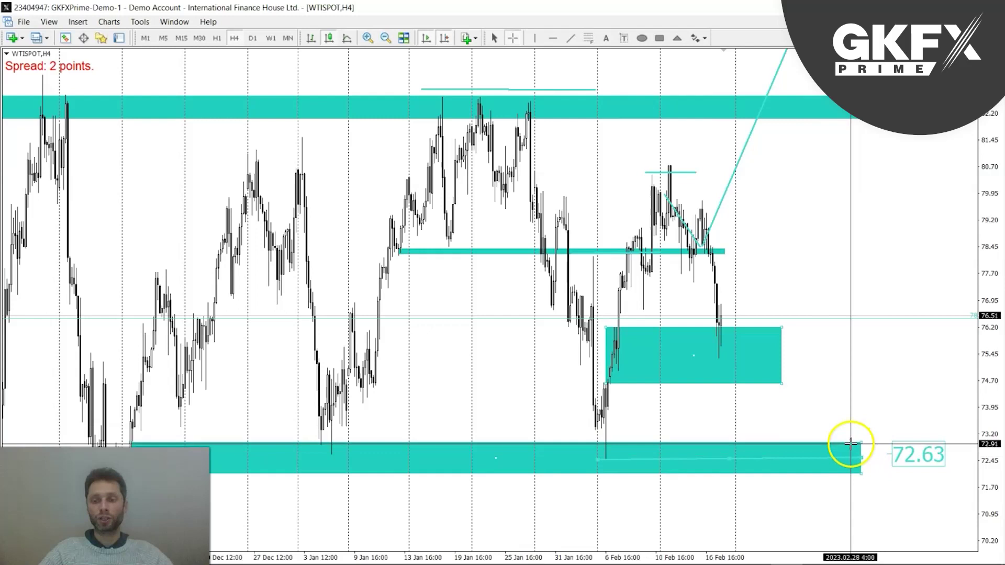
{"action": "middle_click", "coordinate": [798, 301]}
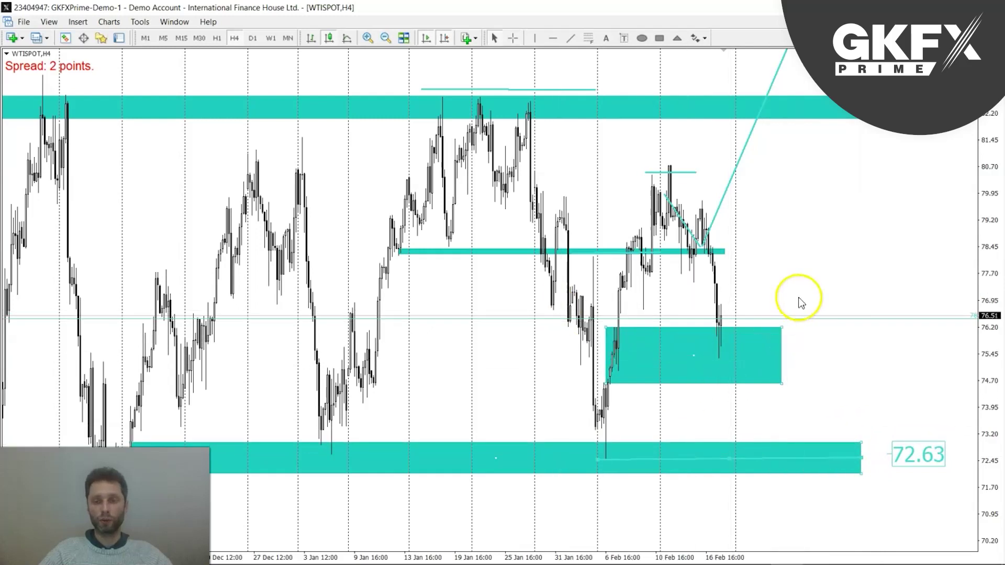
Delete the falling projection line and move the rising one so it starts at about 76.1, just past the small support zone
{"action": "right_click", "coordinate": [682, 214]}
{"action": "left_click", "coordinate": [703, 263]}
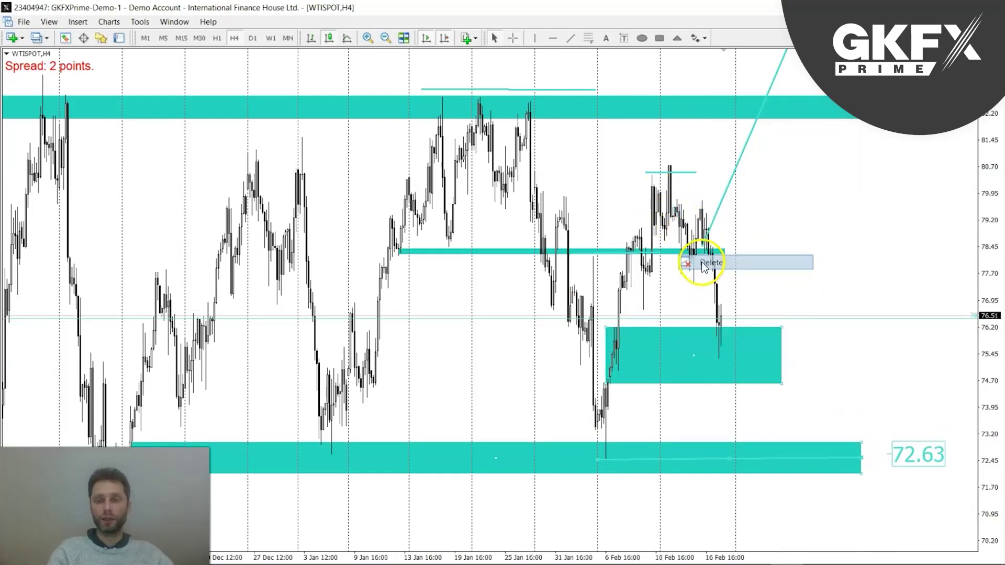
{"action": "left_click_drag", "start_coordinate": [754, 131], "coordinate": [841, 249]}
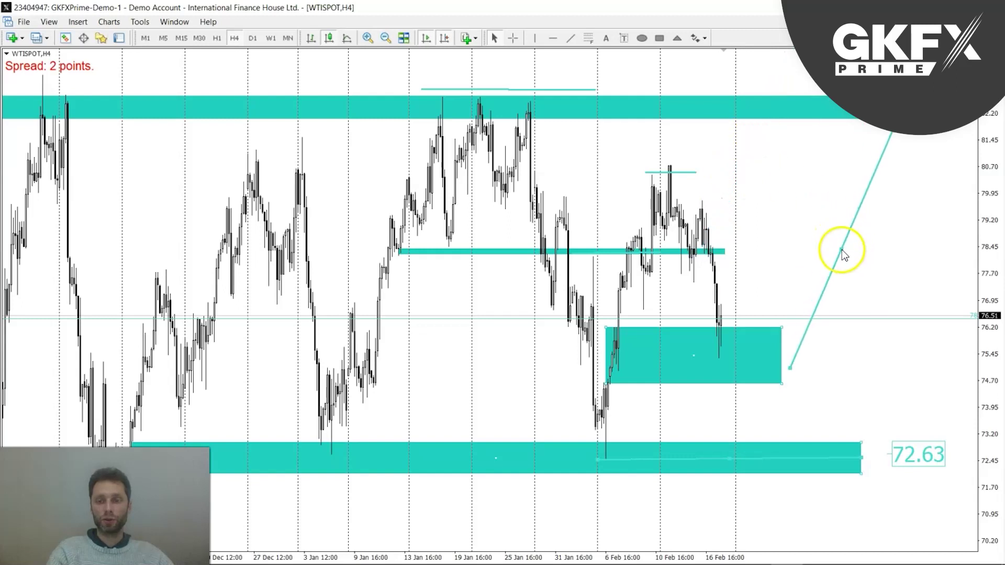
{"action": "left_click_drag", "start_coordinate": [789, 368], "coordinate": [804, 332]}
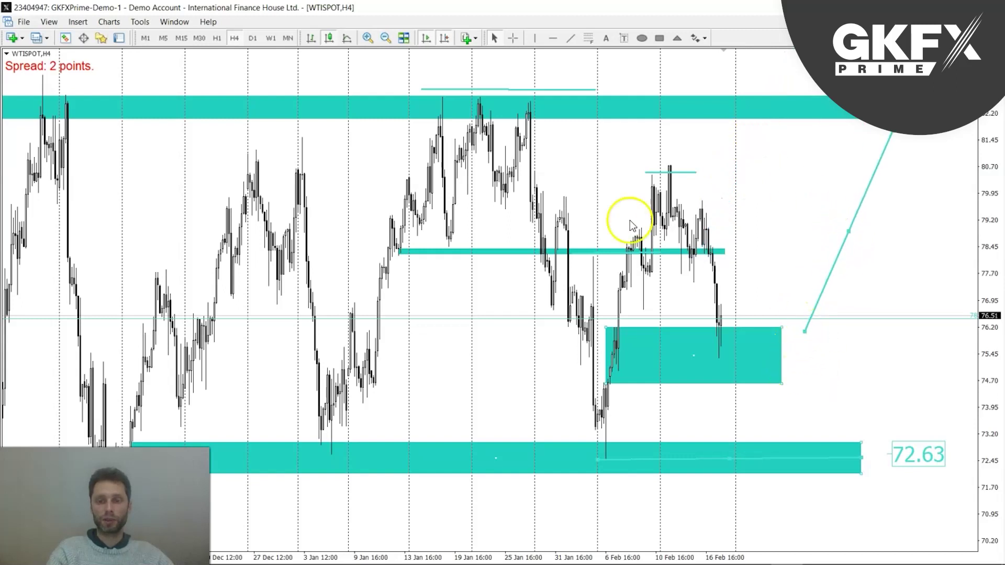
Delete the thin zone and trend line near 78.3 and the short line below the mid-February high near 80.5
{"action": "right_click", "coordinate": [724, 253]}
{"action": "left_click", "coordinate": [746, 231]}
{"action": "right_click", "coordinate": [659, 254]}
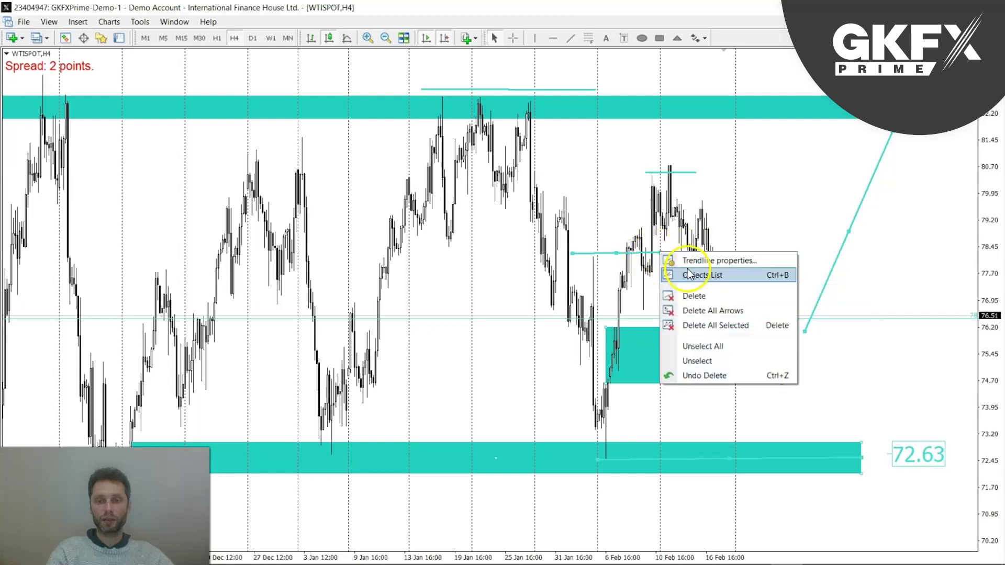
{"action": "left_click", "coordinate": [689, 289]}
{"action": "right_click", "coordinate": [696, 175]}
{"action": "left_click", "coordinate": [716, 215]}
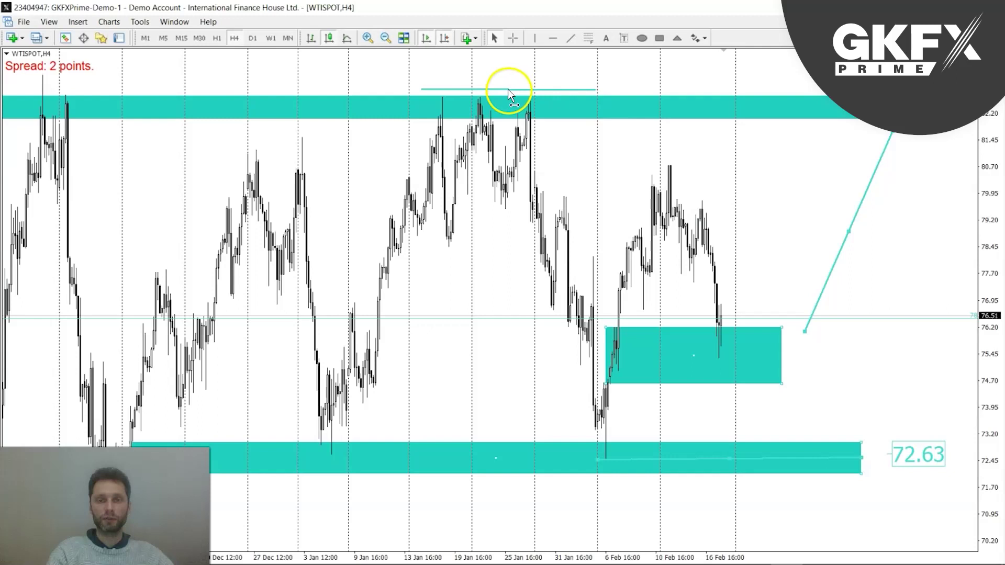
Turn the short line above the resistance zone into a rising projection leg from about 75.9 in the support zone to about 78.3
{"action": "left_click_drag", "start_coordinate": [512, 90], "coordinate": [829, 317]}
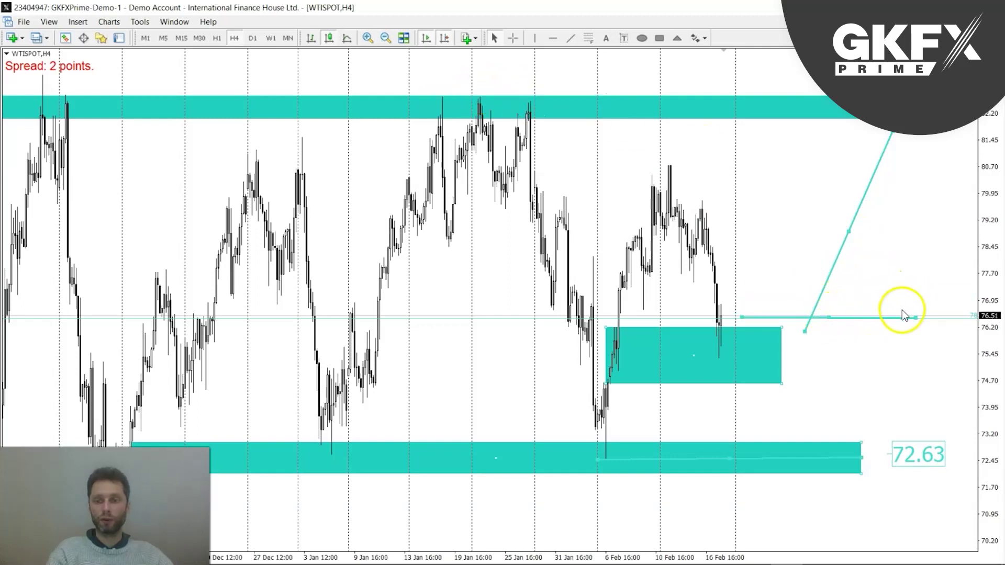
{"action": "left_click_drag", "start_coordinate": [905, 307], "coordinate": [813, 244]}
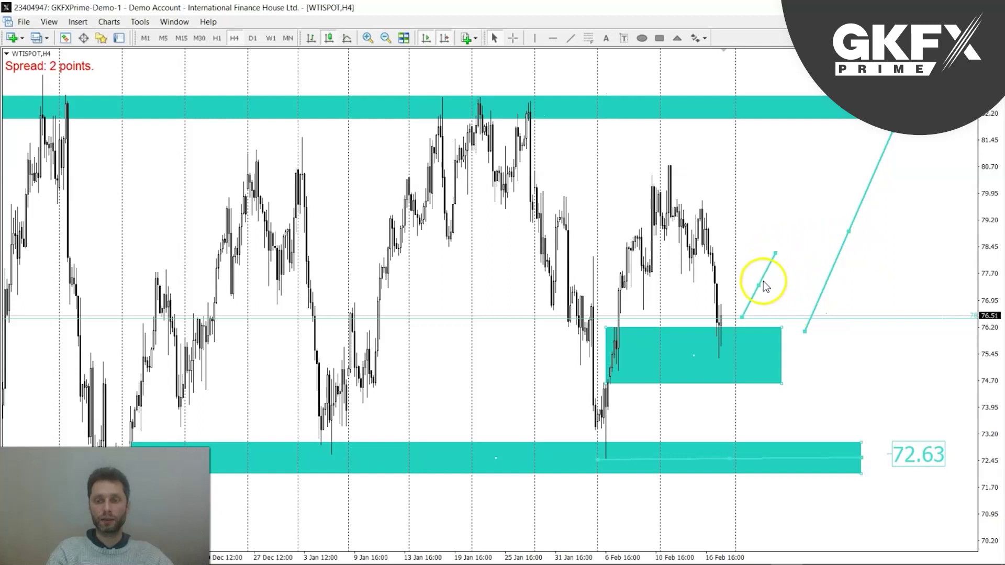
{"action": "double_click", "coordinate": [761, 286]}
{"action": "left_click_drag", "start_coordinate": [743, 317], "coordinate": [740, 332]}
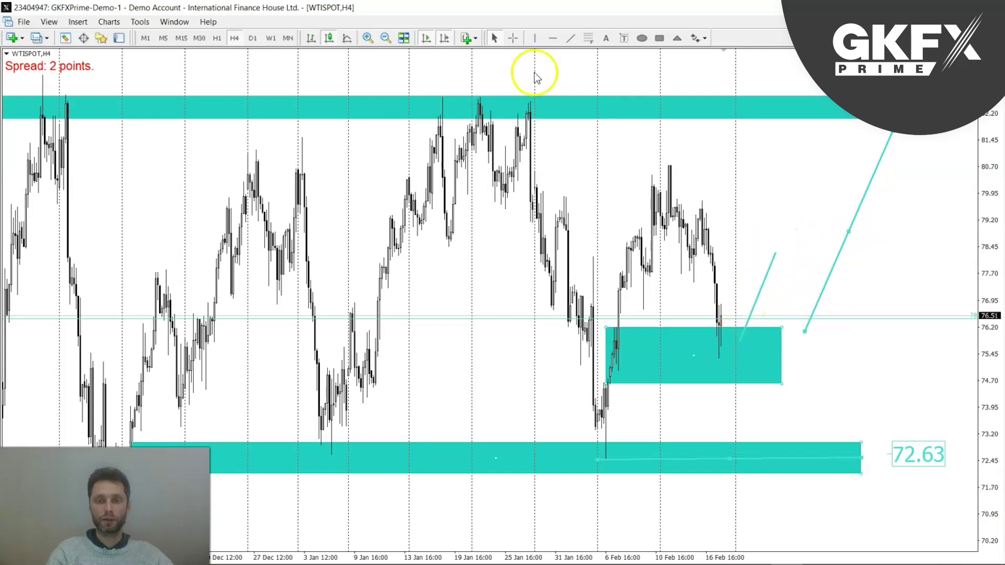
Connect the two rising legs with a falling trend line from about 78.3 to 76.1 and end the second leg at about 82.4
{"action": "left_click", "coordinate": [570, 38]}
{"action": "left_click_drag", "start_coordinate": [775, 252], "coordinate": [804, 330]}
{"action": "left_click_drag", "start_coordinate": [892, 132], "coordinate": [880, 105]}
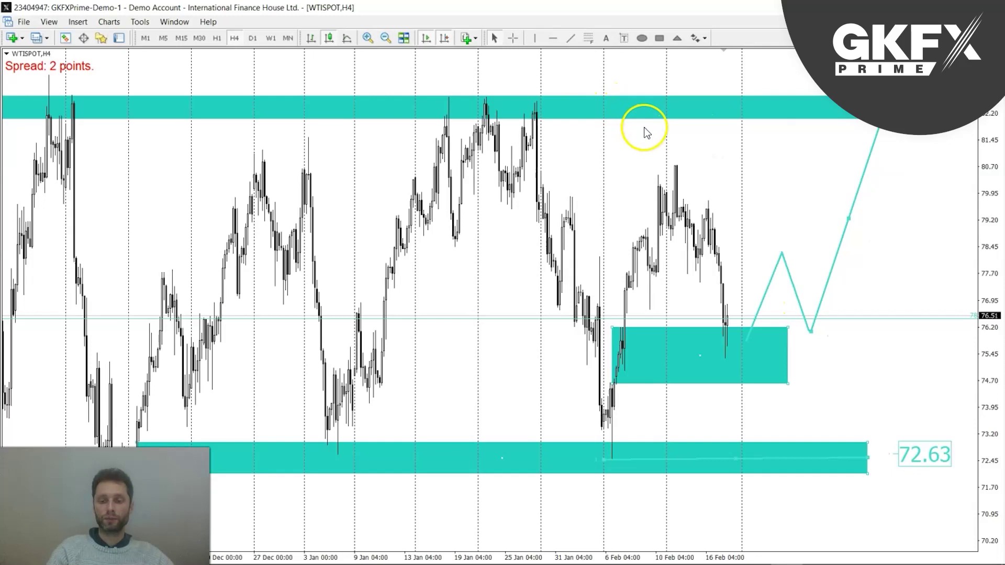
Review the zigzag projection against the support and resistance zones on the H4 and daily WTISPOT charts
{"action": "key", "text": "minus"}
{"action": "key", "text": "plus"}
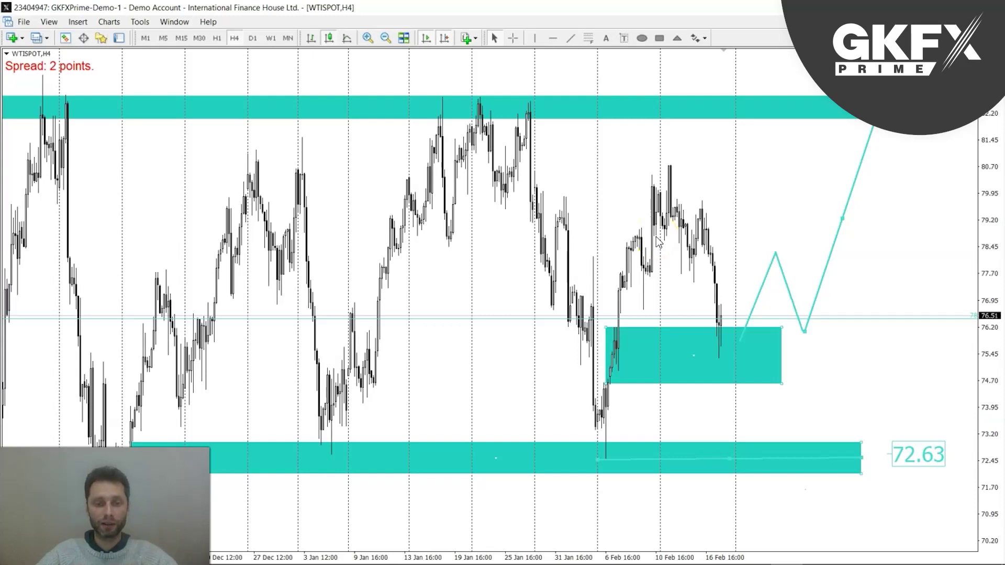
{"action": "middle_click", "coordinate": [781, 209]}
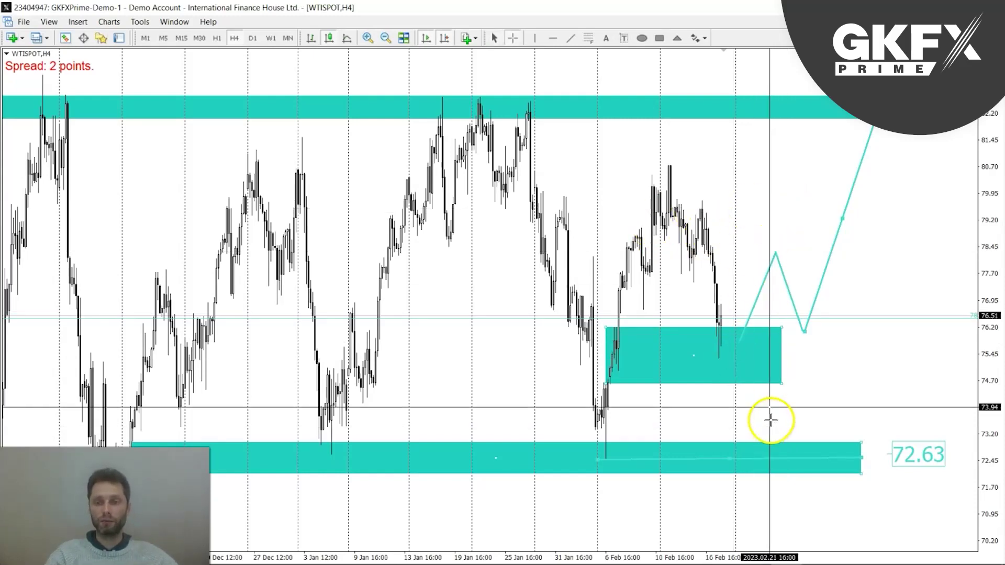
{"action": "key", "text": "minus"}
{"action": "key", "text": "plus"}
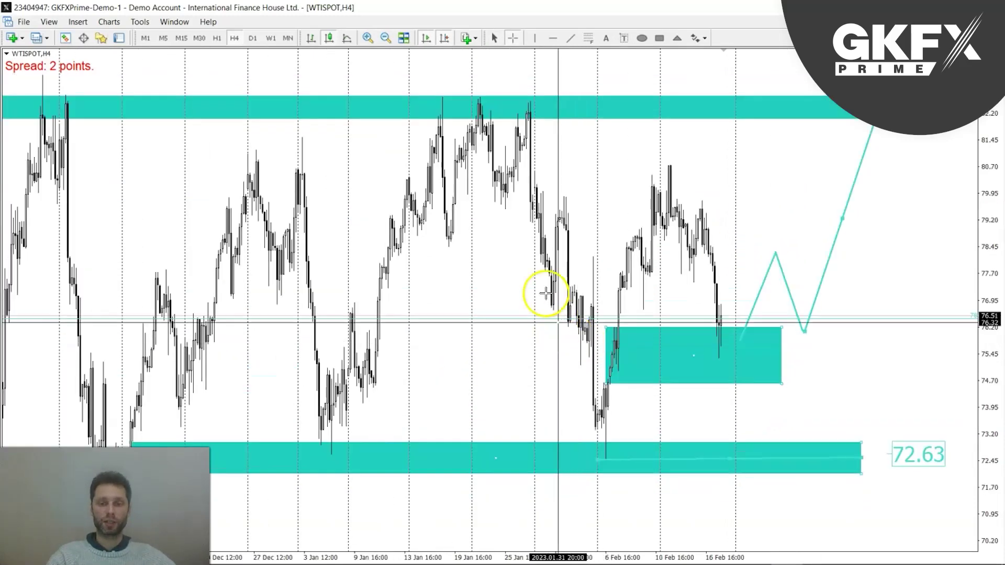
{"action": "middle_click", "coordinate": [521, 287]}
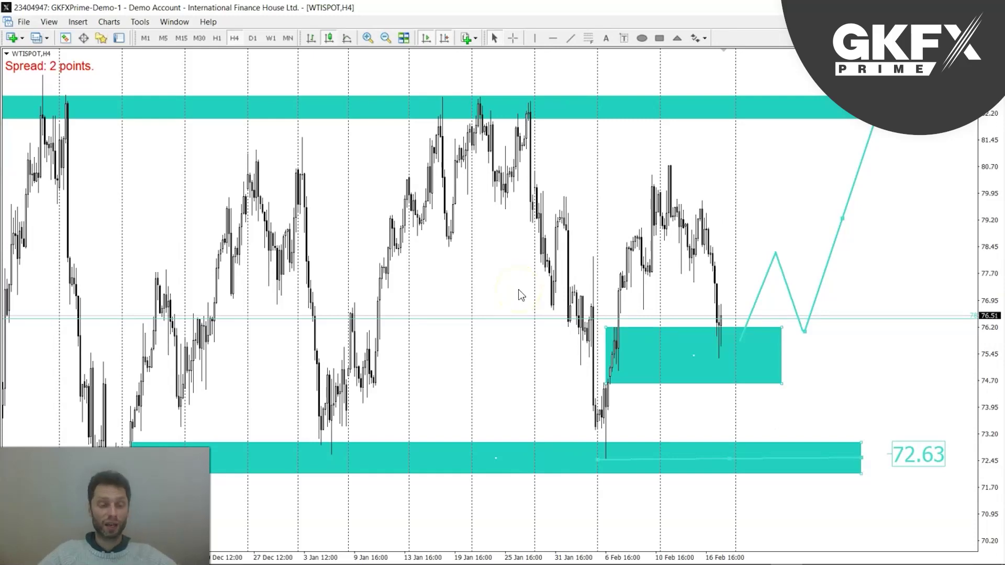
{"action": "left_click", "coordinate": [252, 38]}
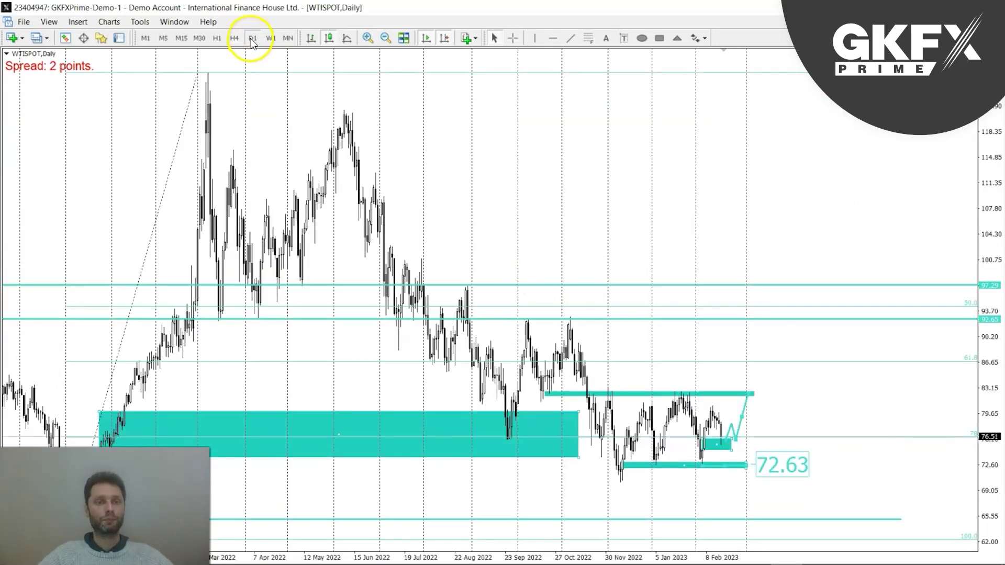
{"action": "key", "text": "plus"}
{"action": "key", "text": "plus"}
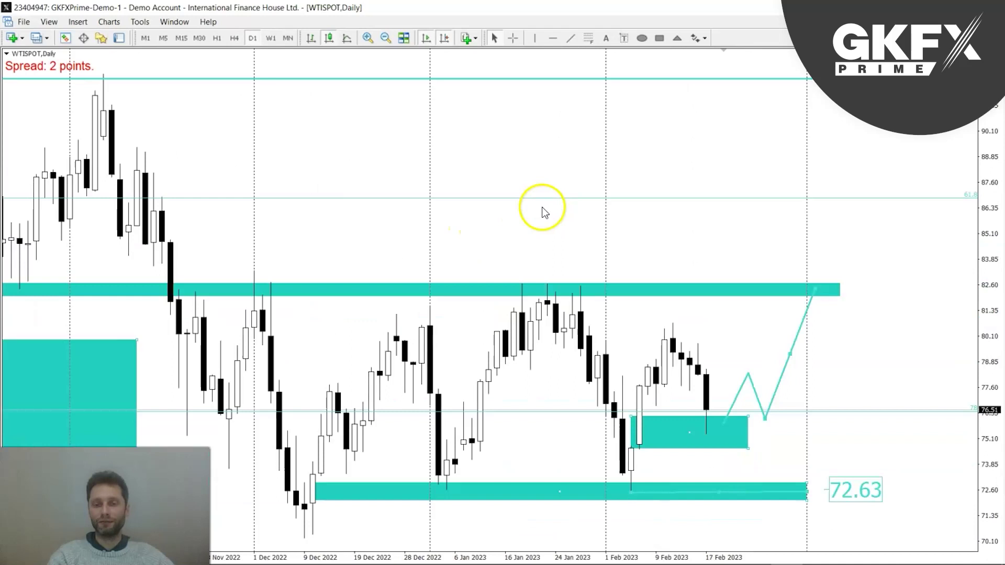
Return WTISPOT to H4 and draw a horizontal trend line from the swing high before the latest drop, at about 79.7
{"action": "left_click", "coordinate": [235, 38]}
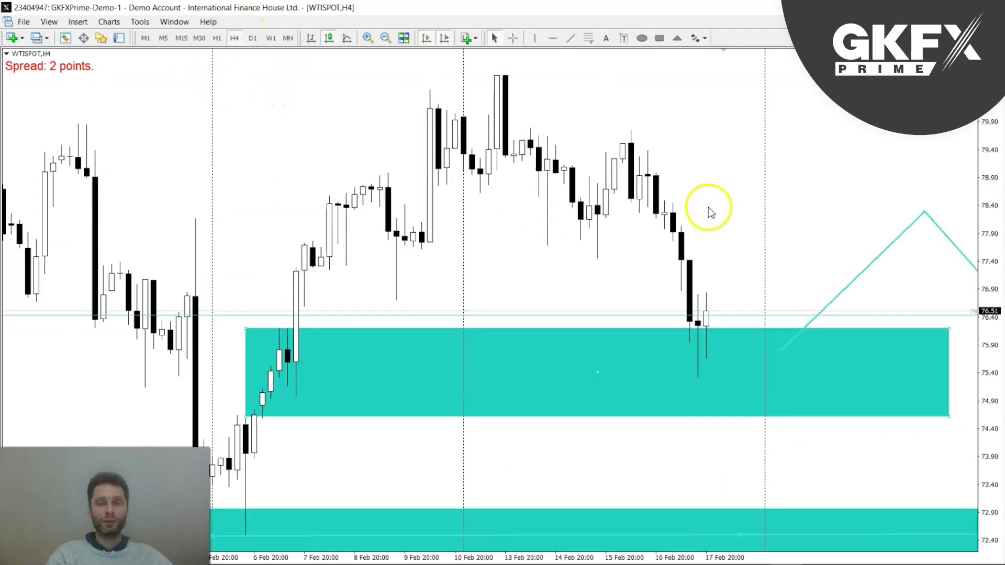
{"action": "key", "text": "minus"}
{"action": "middle_click", "coordinate": [750, 200]}
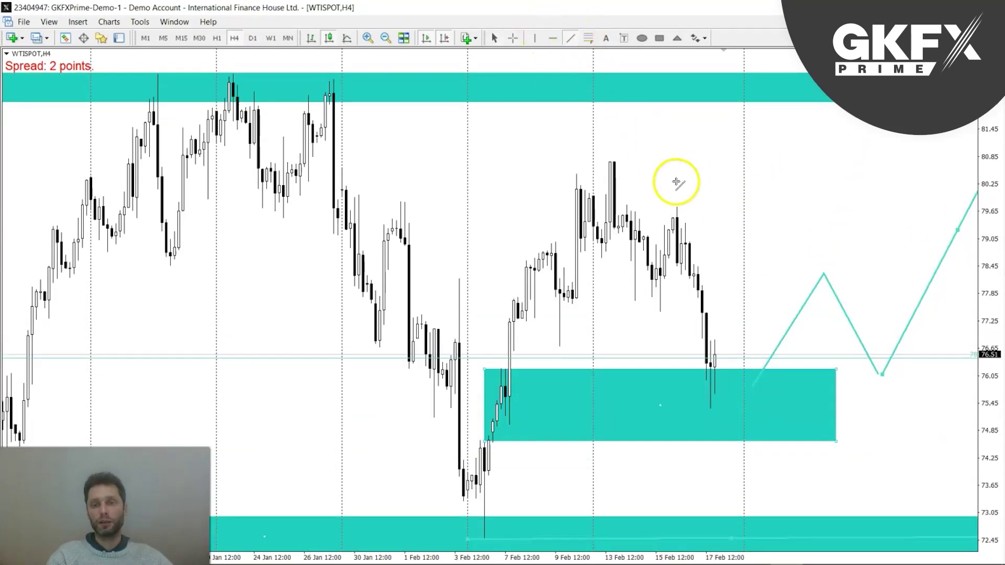
{"action": "left_click_drag", "start_coordinate": [679, 205], "coordinate": [840, 208]}
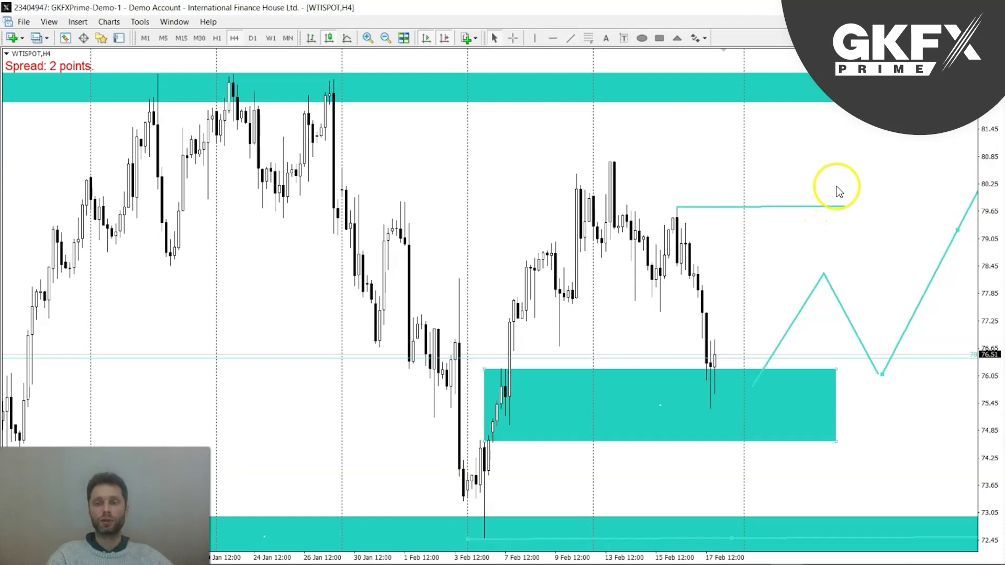
Extend the WTISPOT support zone further forward in time to reach the zigzag's pullback low and set its upper edge at about 76.3
{"action": "key", "text": "minus"}
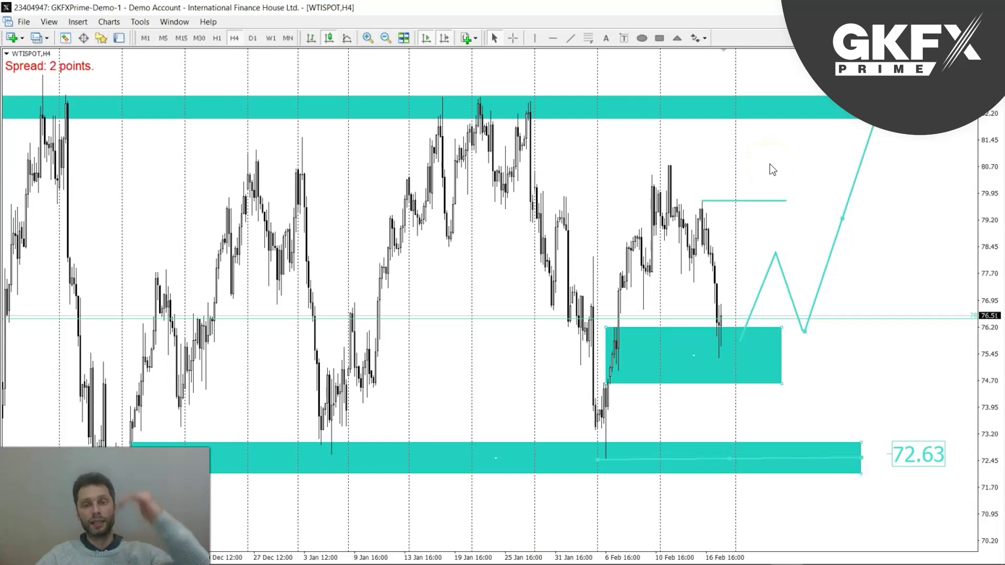
{"action": "middle_click", "coordinate": [755, 363]}
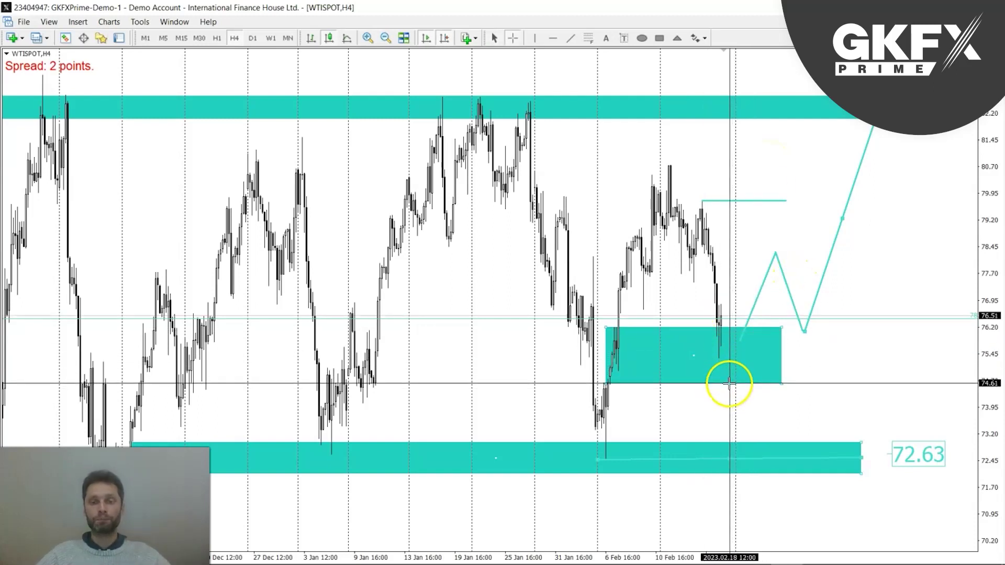
{"action": "middle_click", "coordinate": [780, 327]}
{"action": "left_click_drag", "start_coordinate": [782, 328], "coordinate": [808, 324]}
{"action": "middle_click", "coordinate": [722, 342]}
{"action": "middle_click", "coordinate": [761, 355]}
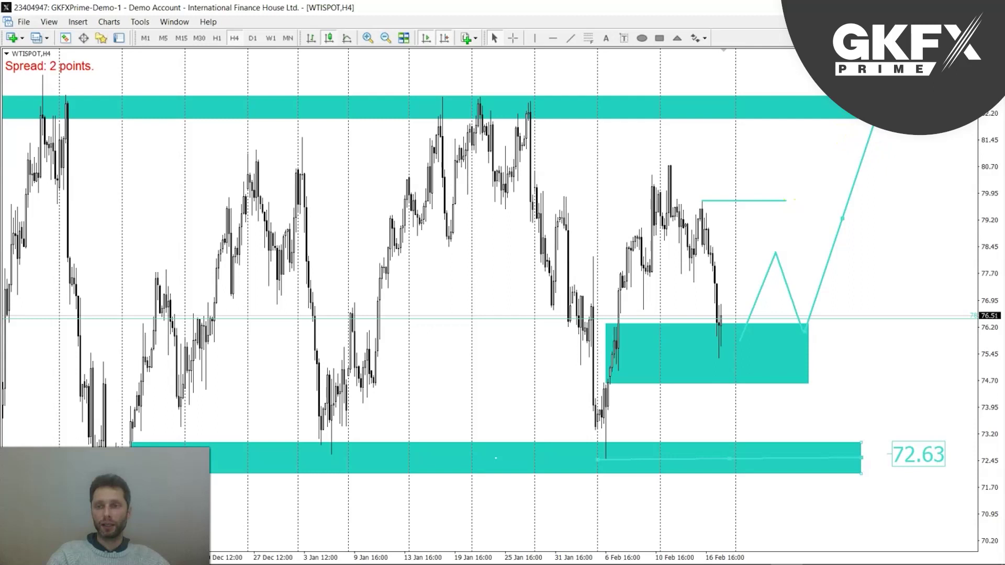
{"action": "middle_click", "coordinate": [803, 253]}
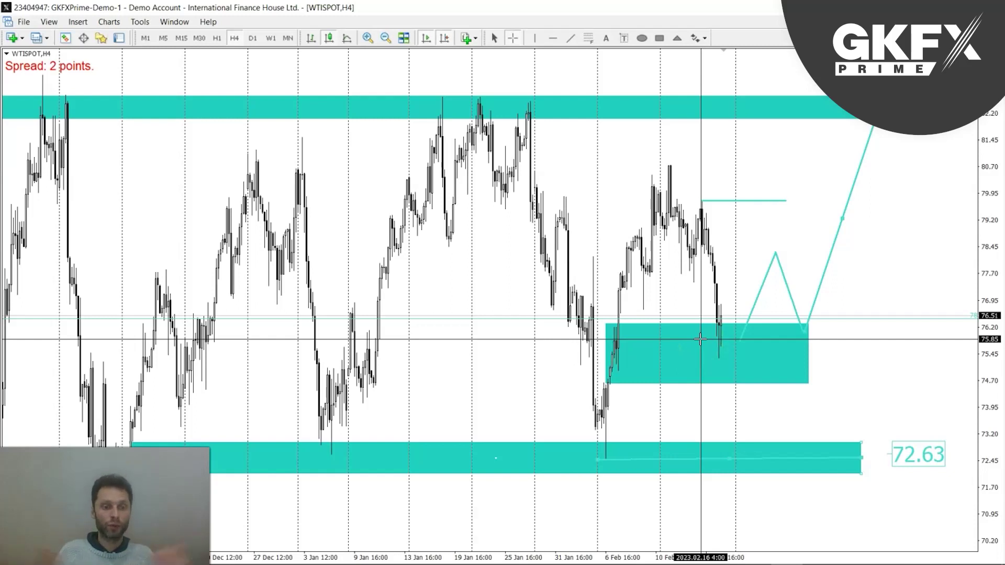
{"action": "left_click_drag", "start_coordinate": [511, 105], "coordinate": [568, 437]}
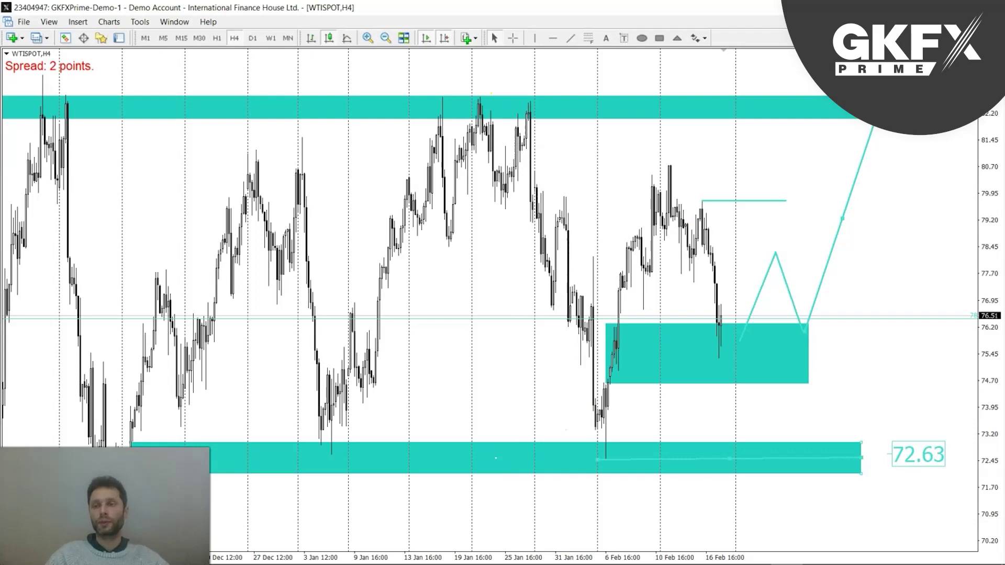
Open the BTCUSD chart at full size and examine its latest candles on the weekly timeframe
{"action": "left_click", "coordinate": [983, 21]}
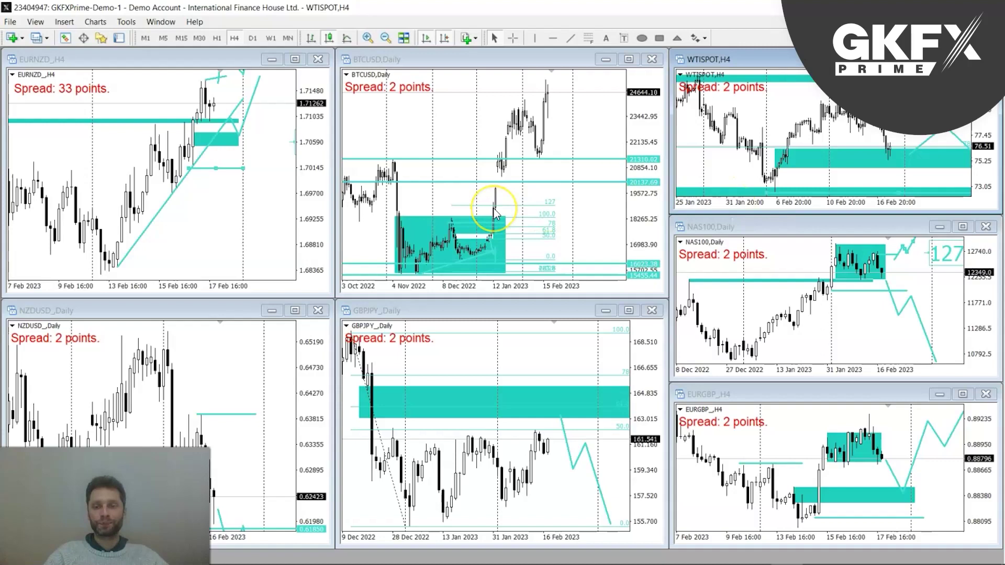
{"action": "double_click", "coordinate": [458, 61]}
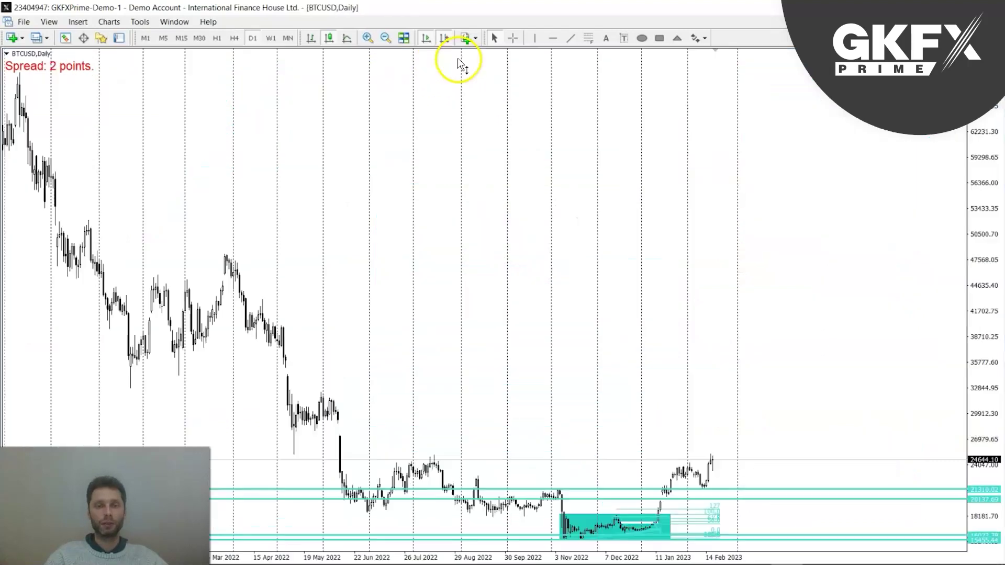
{"action": "left_click", "coordinate": [268, 39]}
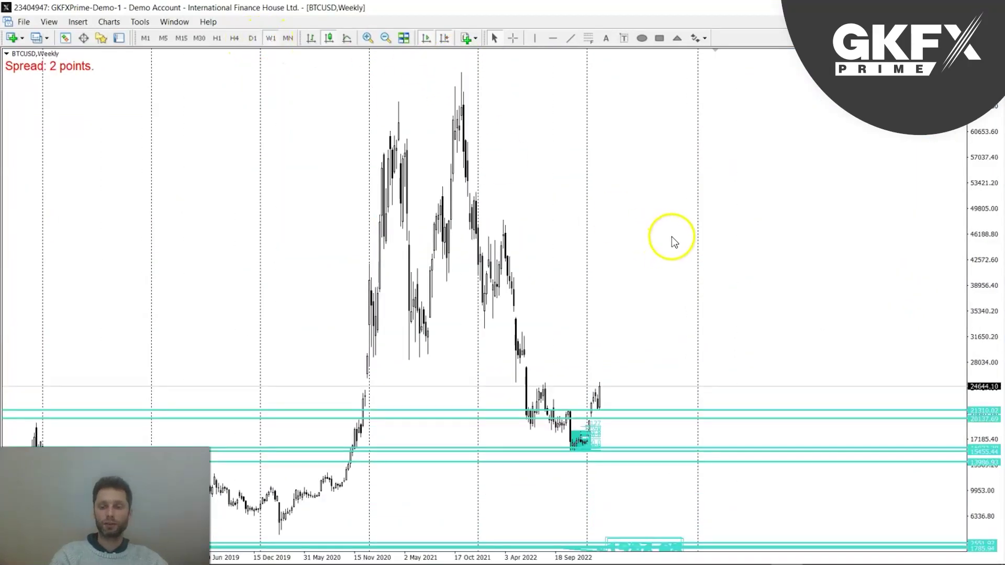
{"action": "key", "text": "plus"}
{"action": "key", "text": "plus"}
{"action": "key", "text": "plus"}
{"action": "middle_click", "coordinate": [583, 326]}
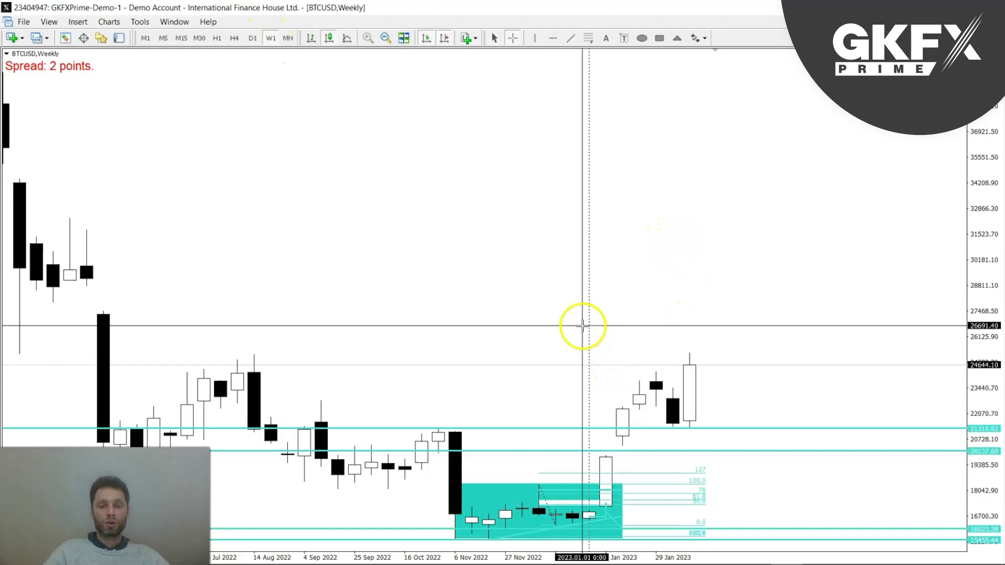
{"action": "scroll", "coordinate": [583, 326], "scroll_direction": "up", "scroll_amount": 1}
{"action": "left_click_drag", "start_coordinate": [672, 497], "coordinate": [673, 347]}
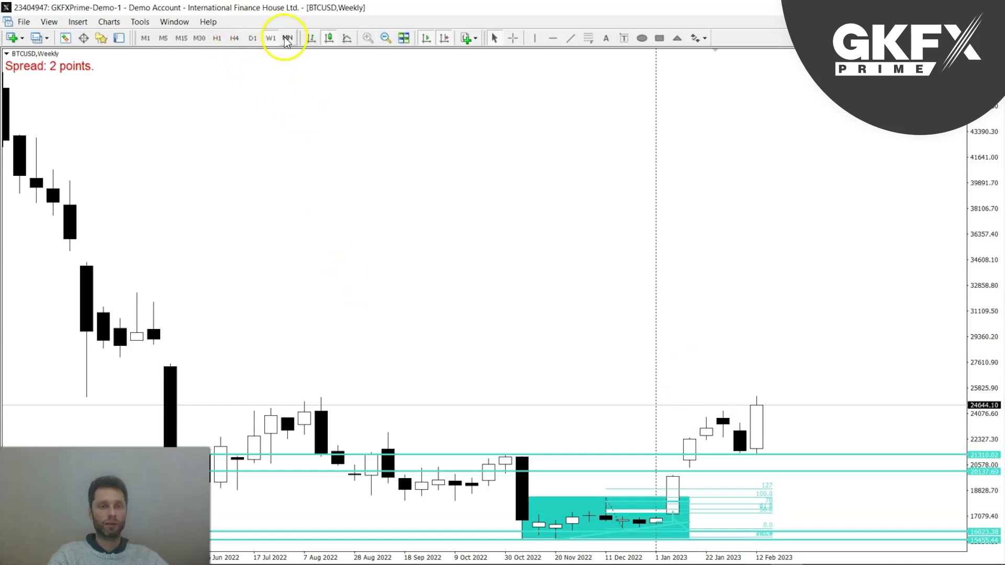
Switch BTCUSD to the daily timeframe and delete the old Fibonacci retracement, projection lines and rectangles around the November to January range
{"action": "left_click", "coordinate": [252, 39]}
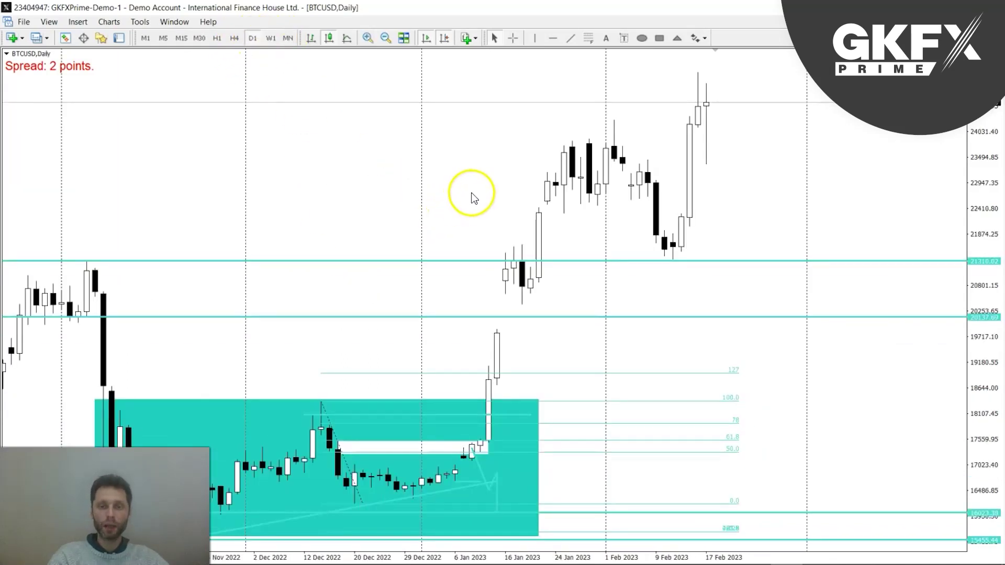
{"action": "key", "text": "minus"}
{"action": "middle_click", "coordinate": [672, 172]}
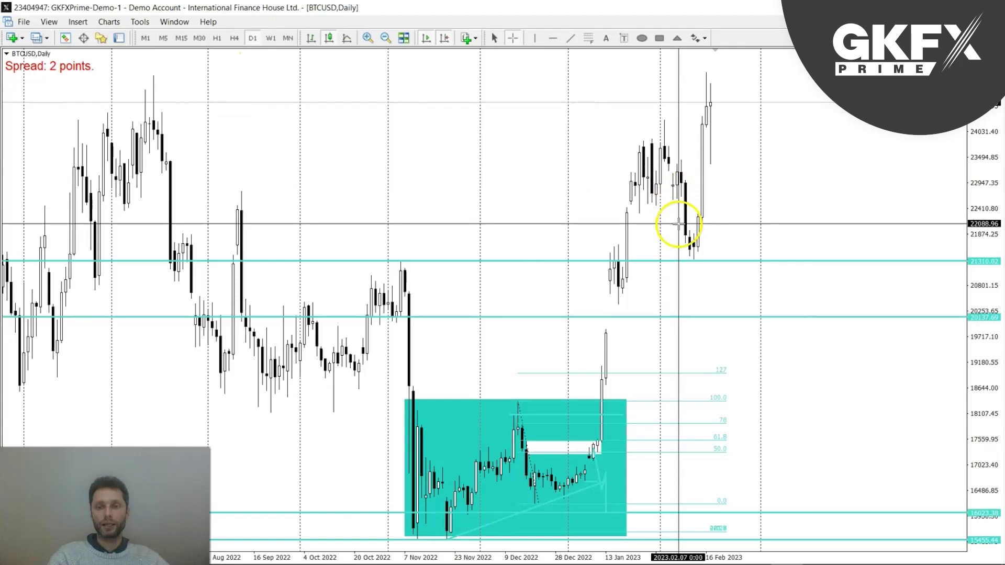
{"action": "left_click_drag", "start_coordinate": [684, 224], "coordinate": [709, 94]}
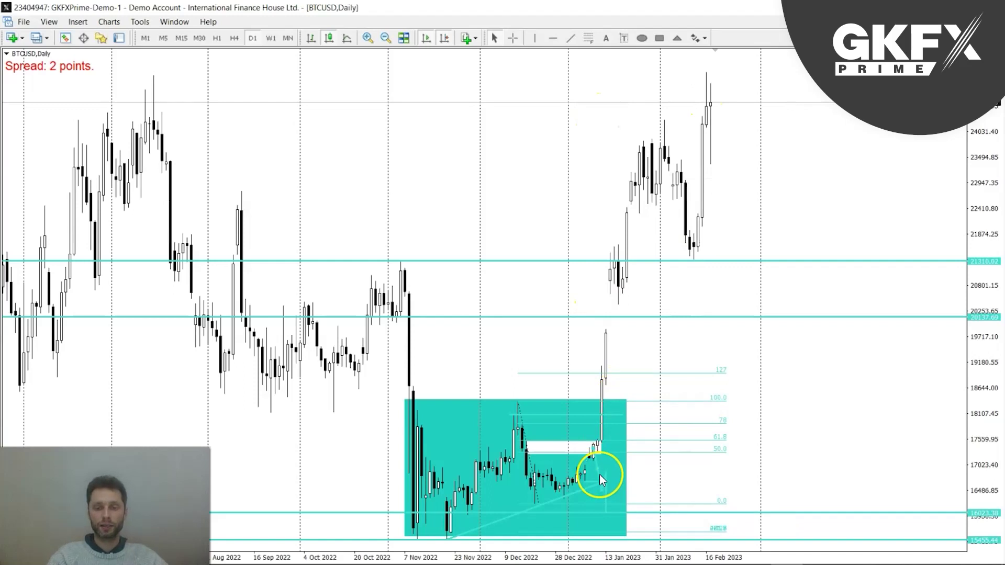
{"action": "left_click_drag", "start_coordinate": [603, 480], "coordinate": [525, 415]}
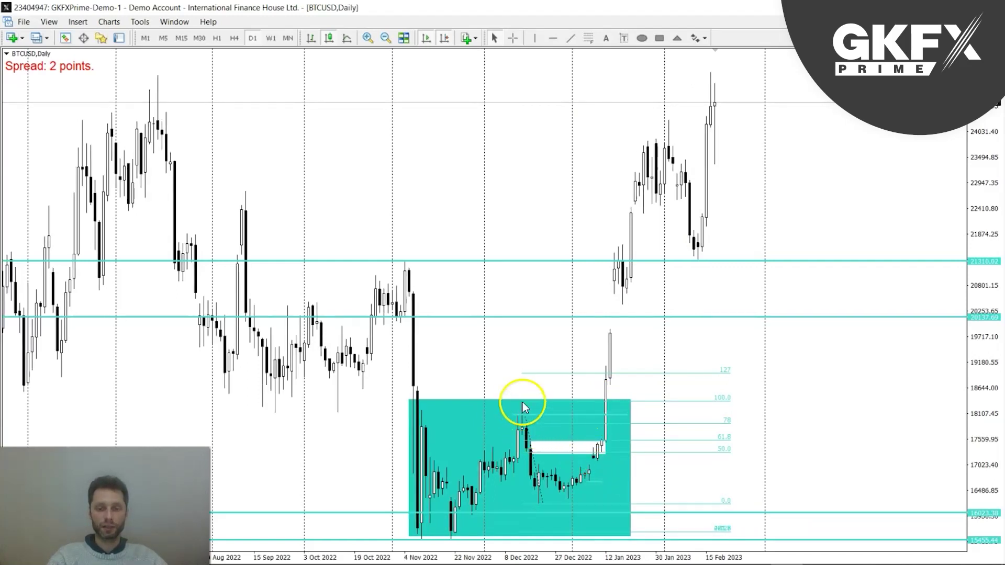
{"action": "key", "text": "Delete"}
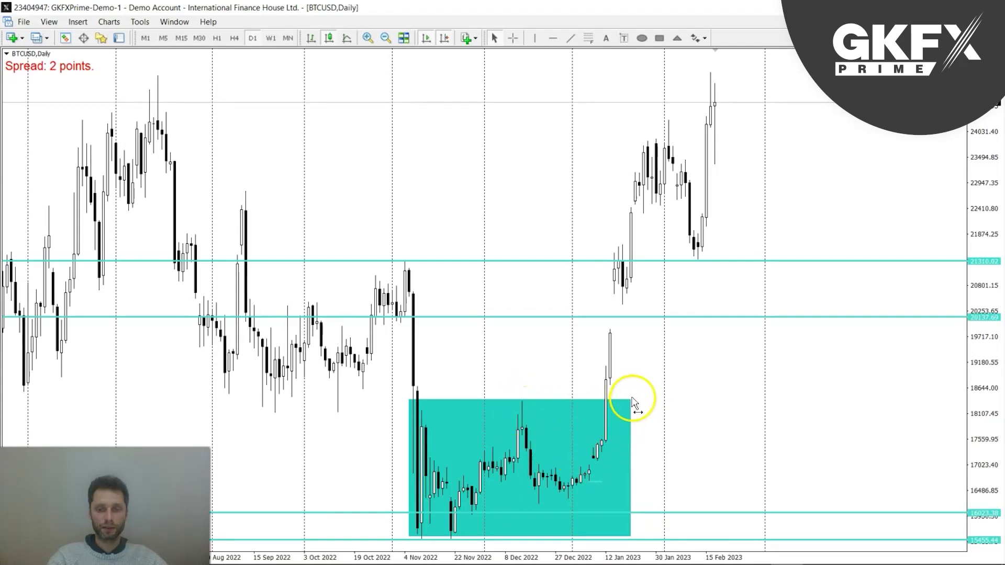
{"action": "key", "text": "Delete"}
Draw a support rectangle from the mid-January rally candles past the latest price, between about 19,700 and 18,200
{"action": "middle_click", "coordinate": [637, 333]}
{"action": "scroll", "coordinate": [639, 335], "scroll_direction": "up", "scroll_amount": 2}
{"action": "middle_click", "coordinate": [644, 412]}
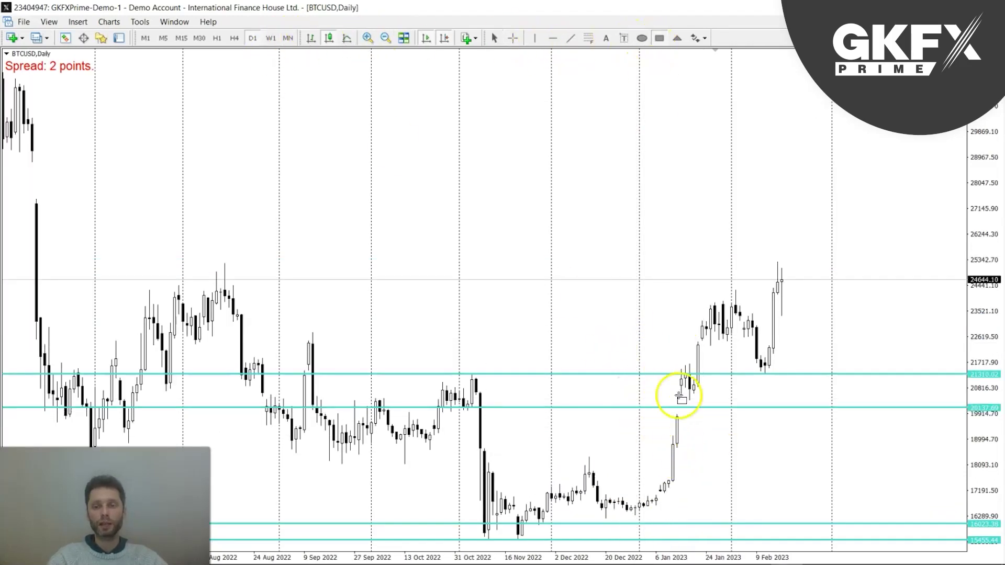
{"action": "left_click_drag", "start_coordinate": [668, 417], "coordinate": [827, 464]}
{"action": "key", "text": "minus"}
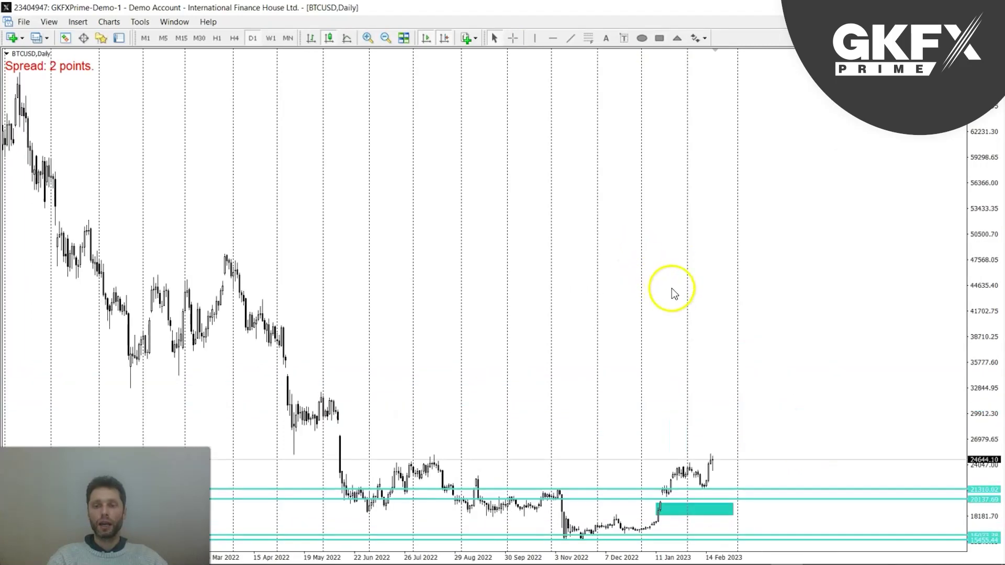
{"action": "key", "text": "plus"}
{"action": "middle_click", "coordinate": [674, 294]}
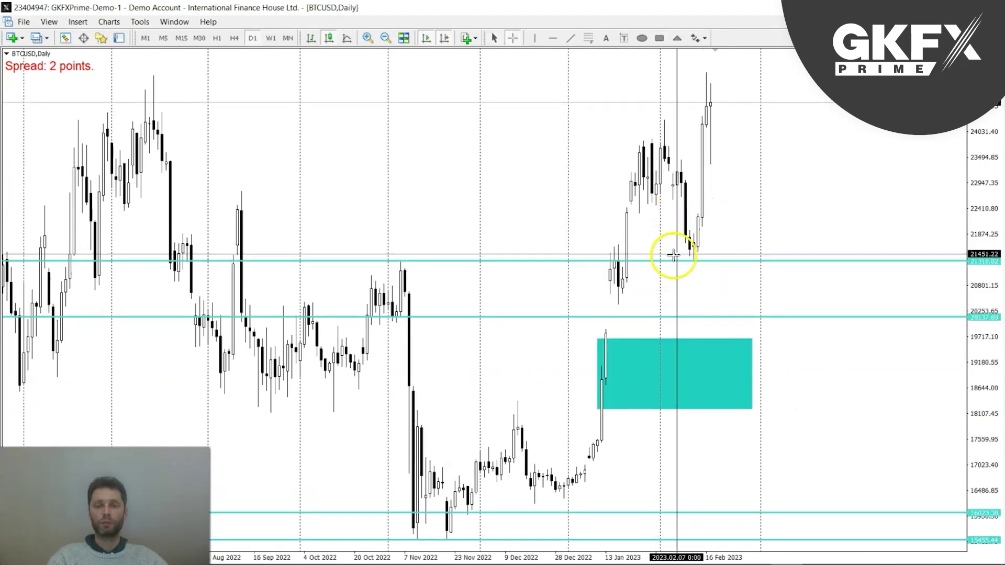
{"action": "middle_click", "coordinate": [669, 179]}
{"action": "key", "text": "minus"}
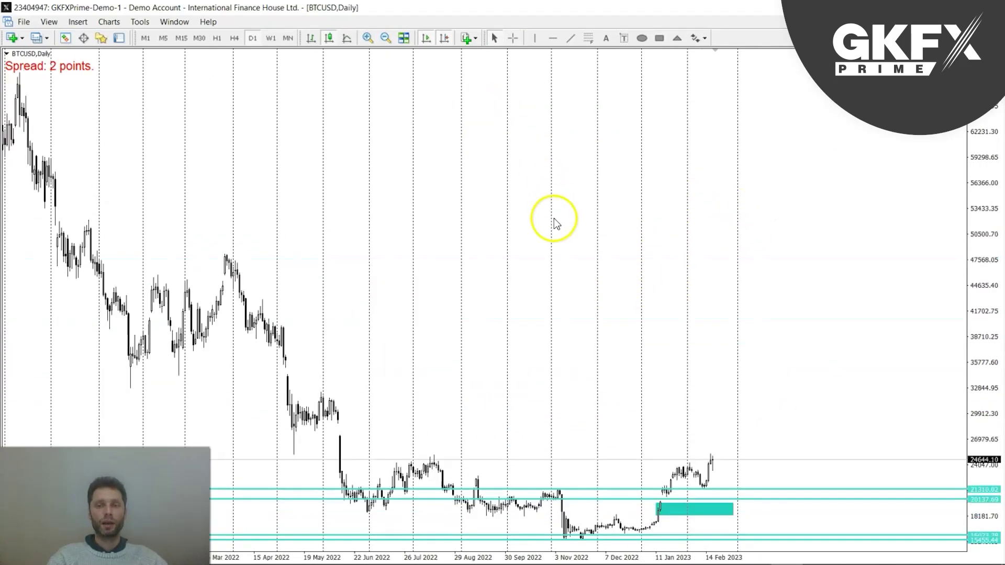
Draw a V-shaped trend line projection falling from about 24,500 to 19,400 in the support zone and rising to about 28,500
{"action": "key", "text": "plus"}
{"action": "middle_click", "coordinate": [530, 93]}
{"action": "left_click", "coordinate": [571, 38]}
{"action": "left_click_drag", "start_coordinate": [723, 107], "coordinate": [832, 97]}
{"action": "left_click", "coordinate": [571, 37]}
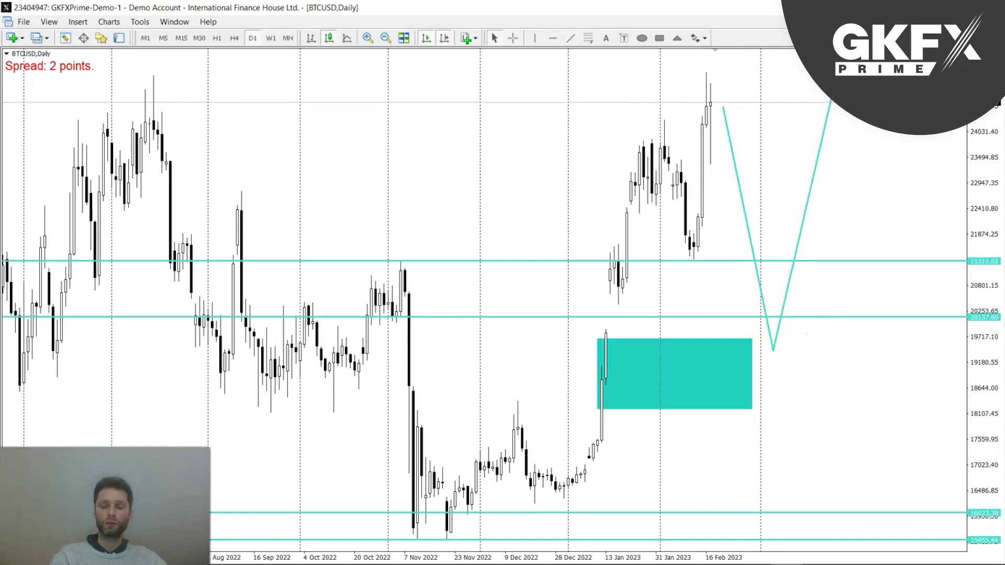
{"action": "key", "text": "minus"}
{"action": "key", "text": "minus"}
{"action": "left_click_drag", "start_coordinate": [747, 414], "coordinate": [749, 390]}
{"action": "double_click", "coordinate": [748, 388]}
Draw a short rising trend line from the latest BTCUSD high at about 25,100 to about 29,200
{"action": "key", "text": "plus"}
{"action": "key", "text": "plus"}
{"action": "key", "text": "minus"}
{"action": "middle_click", "coordinate": [686, 284]}
{"action": "left_click", "coordinate": [670, 406]}
{"action": "left_click", "coordinate": [570, 38]}
{"action": "left_click_drag", "start_coordinate": [718, 451], "coordinate": [731, 420]}
Draw a horizontal trend line from the August 2022 high past the latest high, levelled at about 25,300
{"action": "left_click", "coordinate": [571, 37]}
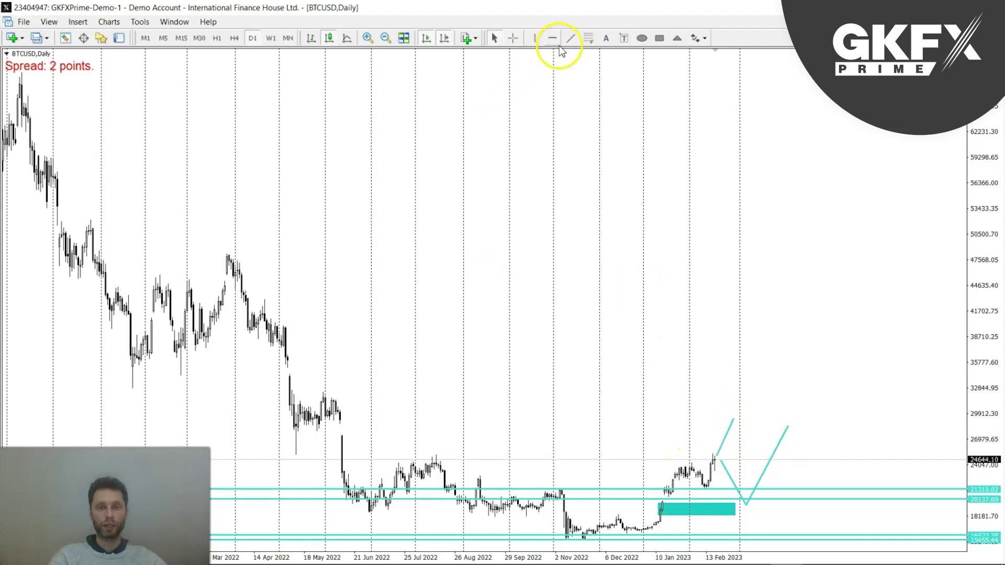
{"action": "left_click_drag", "start_coordinate": [433, 452], "coordinate": [759, 453]}
{"action": "left_click_drag", "start_coordinate": [433, 456], "coordinate": [431, 454]}
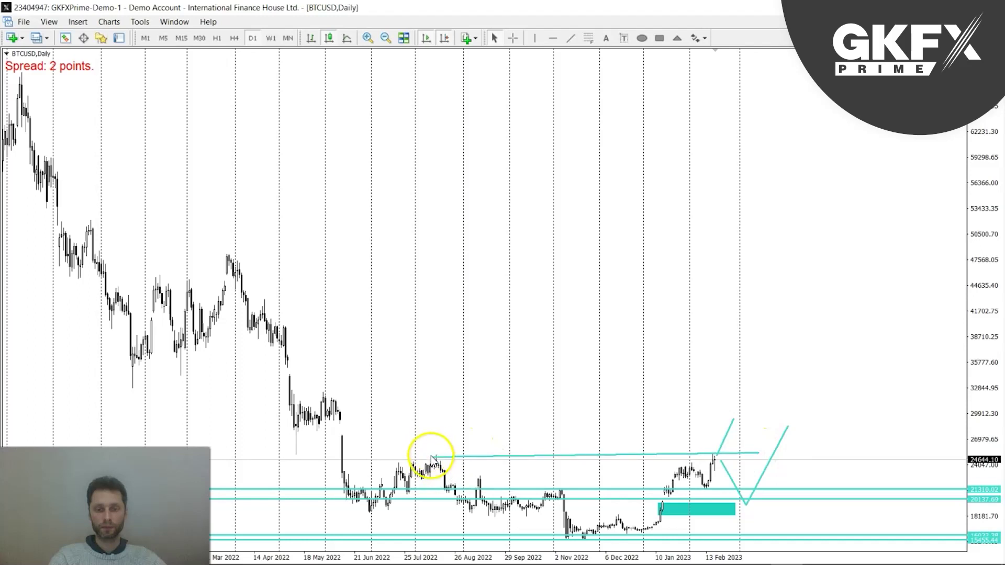
{"action": "left_click_drag", "start_coordinate": [433, 460], "coordinate": [432, 457]}
{"action": "key", "text": "plus"}
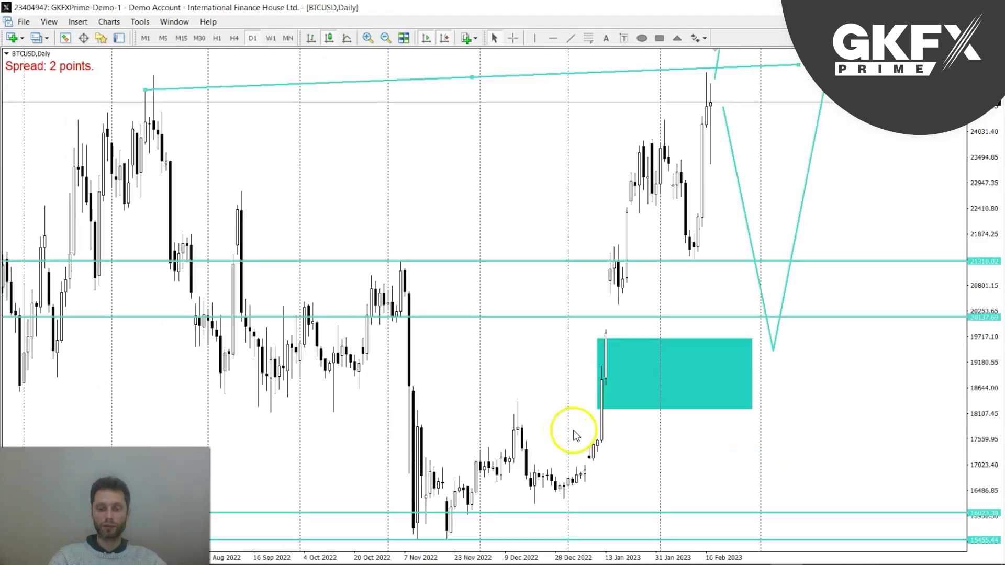
{"action": "left_click_drag", "start_coordinate": [146, 90], "coordinate": [151, 73]}
{"action": "left_click_drag", "start_coordinate": [798, 65], "coordinate": [799, 72]}
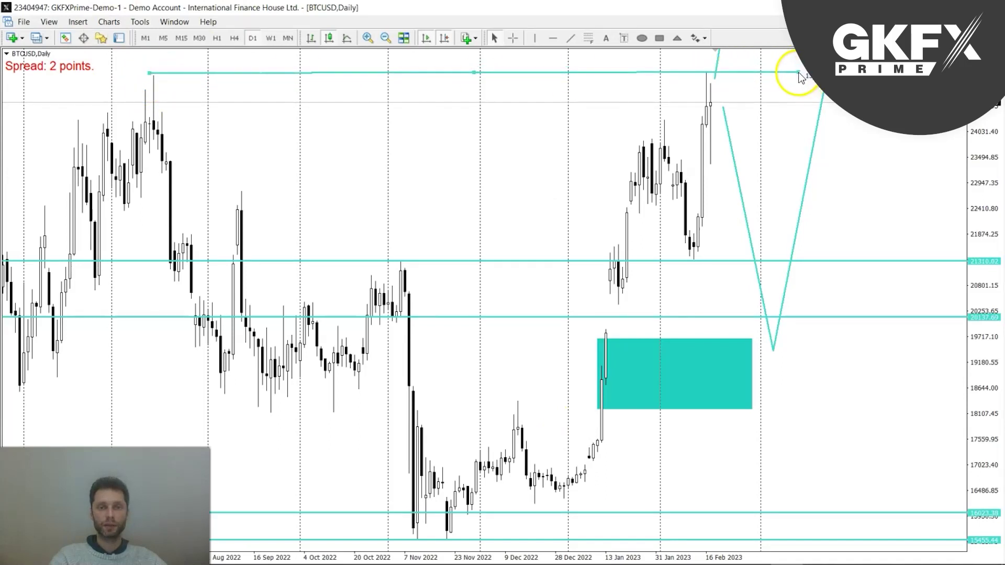
Turn the short rising line into a zigzag peaking at about 27,700, pulling back to about 25,500 and rising to about 31,800
{"action": "key", "text": "minus"}
{"action": "key", "text": "plus"}
{"action": "key", "text": "minus"}
{"action": "key", "text": "plus"}
{"action": "left_click_drag", "start_coordinate": [993, 214], "coordinate": [994, 288]}
{"action": "mouse_move", "coordinate": [747, 118]}
{"action": "left_mouse_down"}
{"action": "mouse_move", "coordinate": [731, 151]}
{"action": "mouse_move", "coordinate": [763, 171]}
{"action": "mouse_move", "coordinate": [766, 197]}
{"action": "mouse_move", "coordinate": [802, 99]}
{"action": "left_mouse_up"}
{"action": "left_click", "coordinate": [569, 39]}
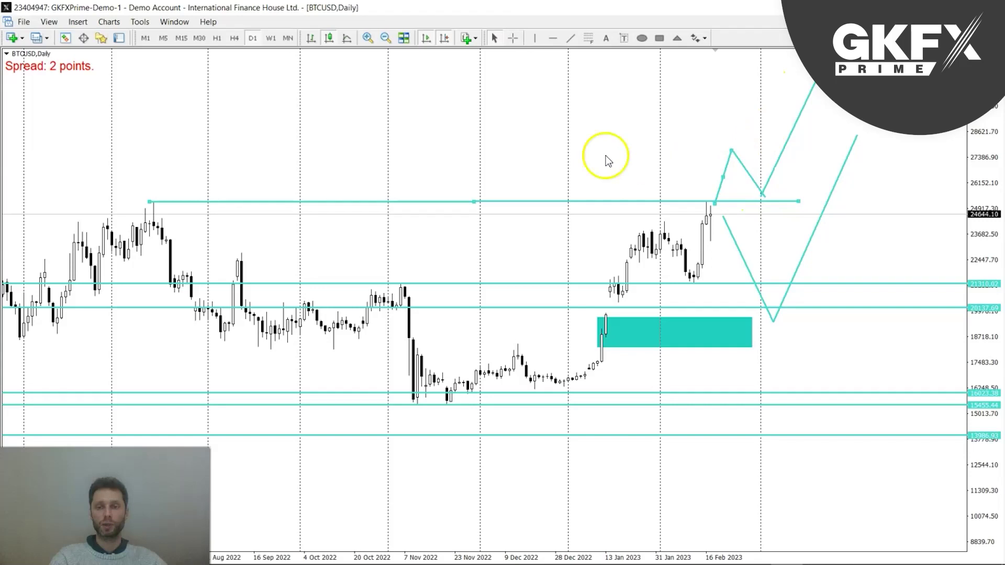
Compare the two BTCUSD projections with the recent price action on the daily and weekly timeframes
{"action": "key", "text": "minus"}
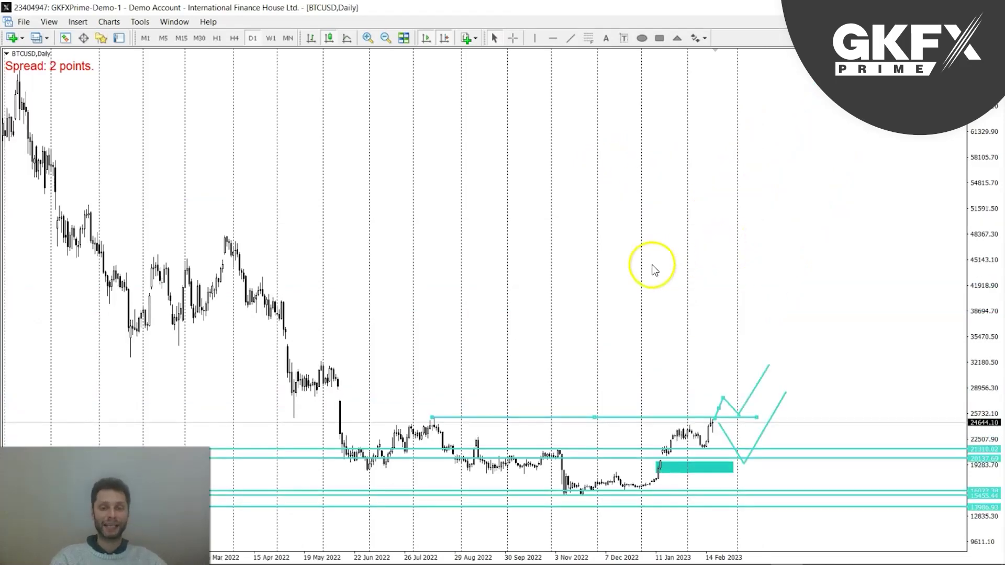
{"action": "key", "text": "plus"}
{"action": "key", "text": "minus"}
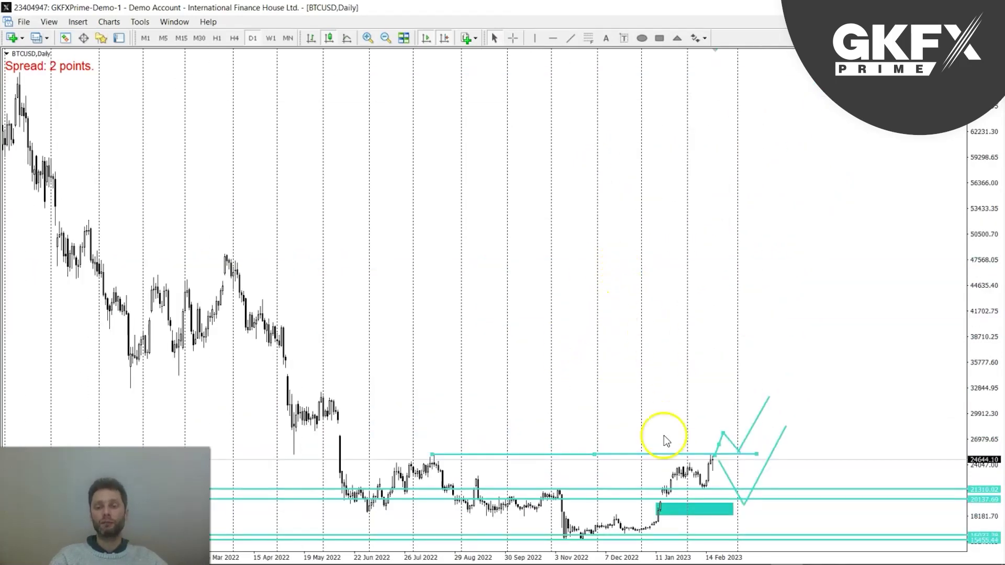
{"action": "key", "text": "plus"}
{"action": "middle_click", "coordinate": [700, 257]}
{"action": "key", "text": "minus"}
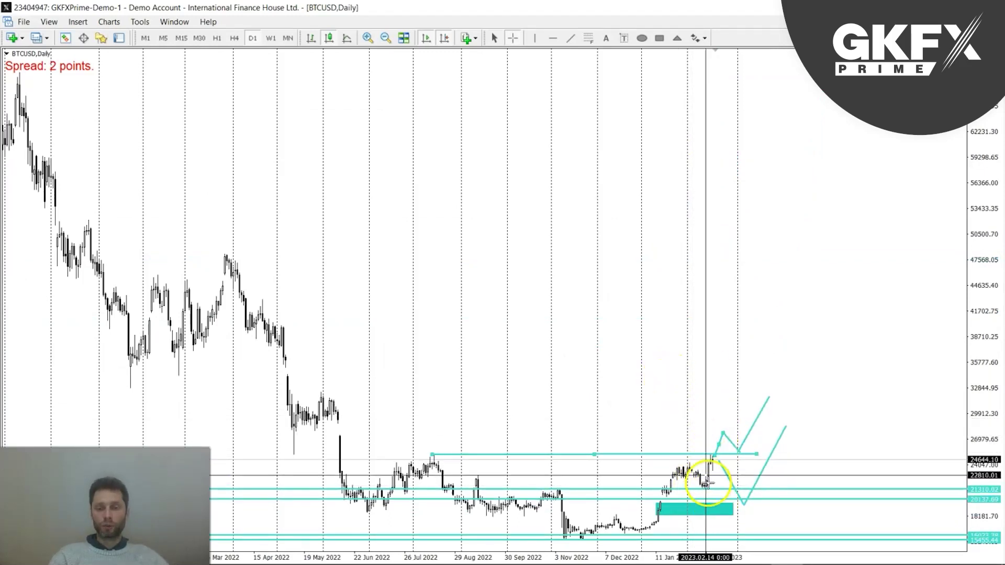
{"action": "key", "text": "plus"}
{"action": "left_click", "coordinate": [271, 39]}
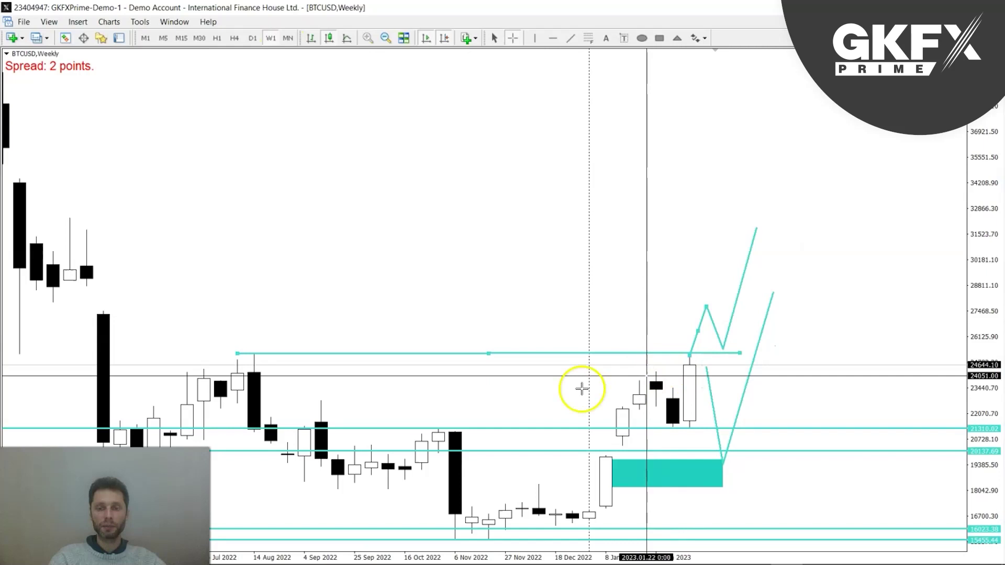
{"action": "middle_click", "coordinate": [669, 284]}
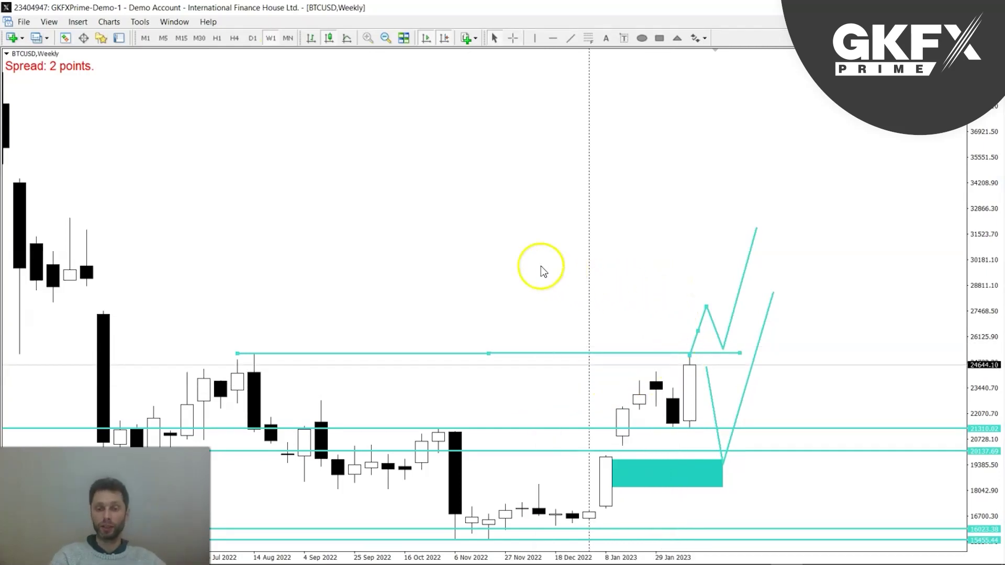
Return BTCUSD to the daily timeframe and examine the resistance line against the August 2022 high and the latest high
{"action": "left_click", "coordinate": [252, 38]}
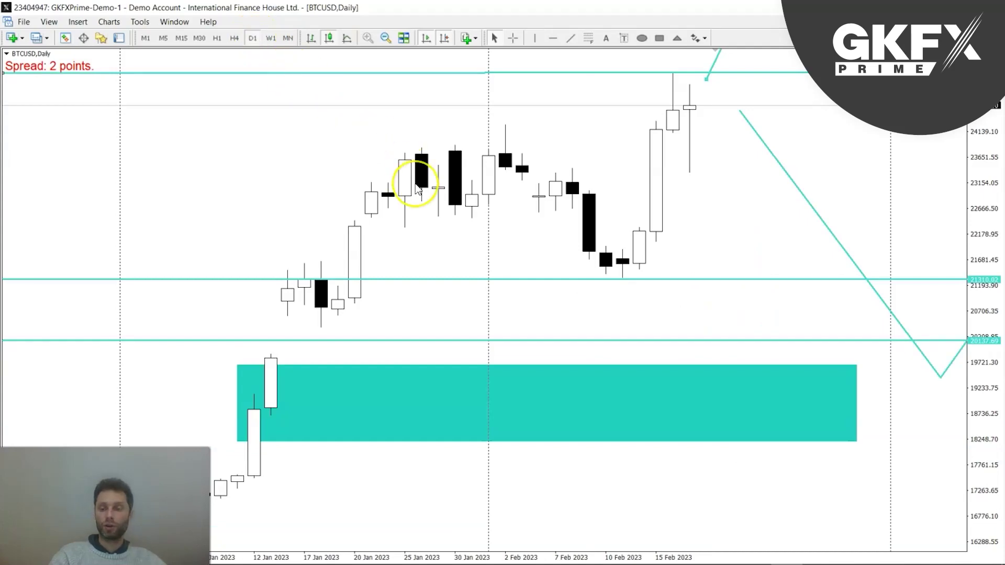
{"action": "key", "text": "minus"}
{"action": "key", "text": "minus"}
{"action": "key", "text": "minus"}
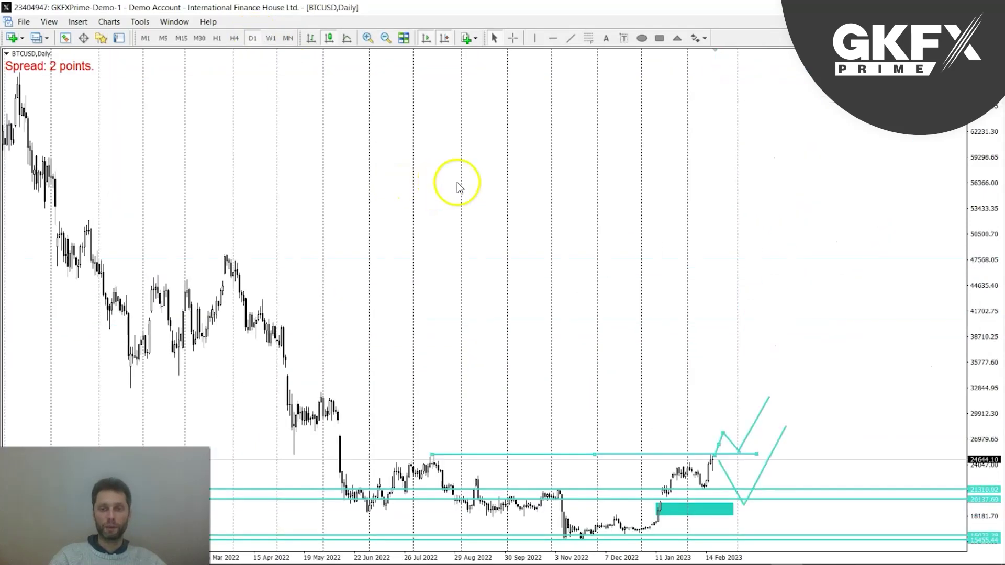
{"action": "key", "text": "plus"}
{"action": "key", "text": "minus"}
{"action": "middle_click", "coordinate": [678, 183]}
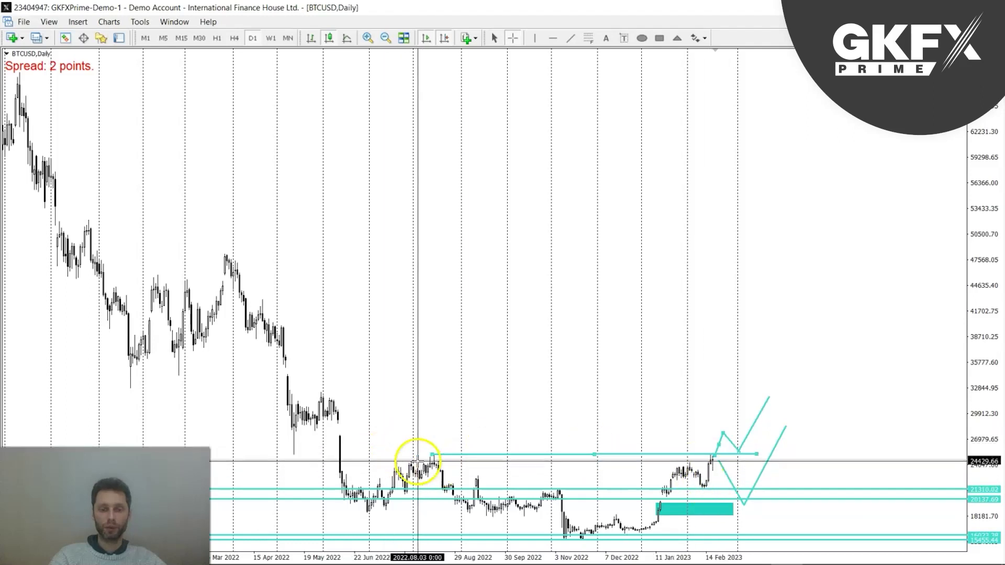
{"action": "middle_click", "coordinate": [482, 409]}
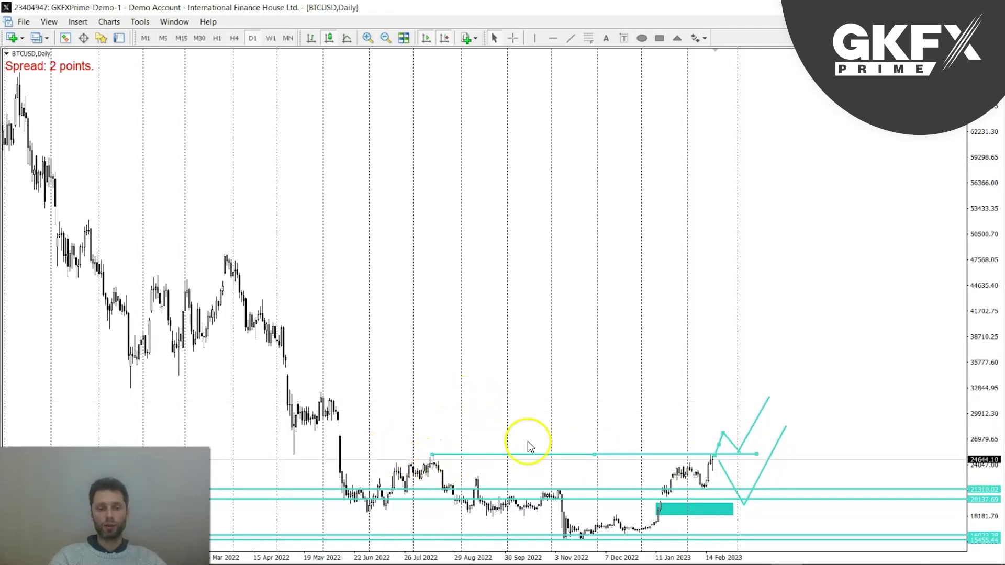
{"action": "middle_click", "coordinate": [385, 458]}
{"action": "left_click_drag", "start_coordinate": [369, 454], "coordinate": [486, 284]}
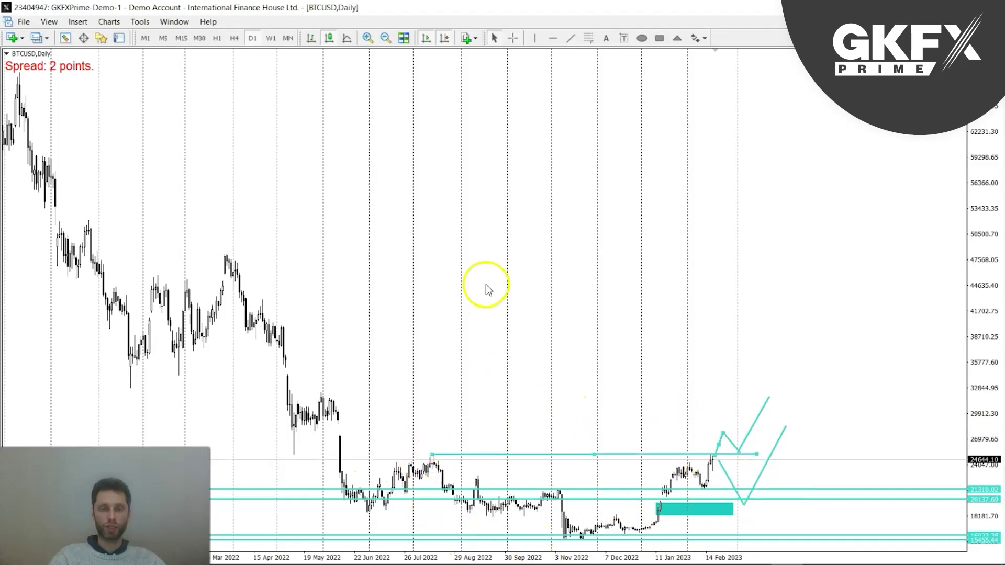
Examine the BTCUSD decline from the 2021 highs and the recent recovery on the weekly and monthly timeframes, returning to weekly
{"action": "left_click", "coordinate": [269, 38]}
{"action": "key", "text": "plus"}
{"action": "key", "text": "plus"}
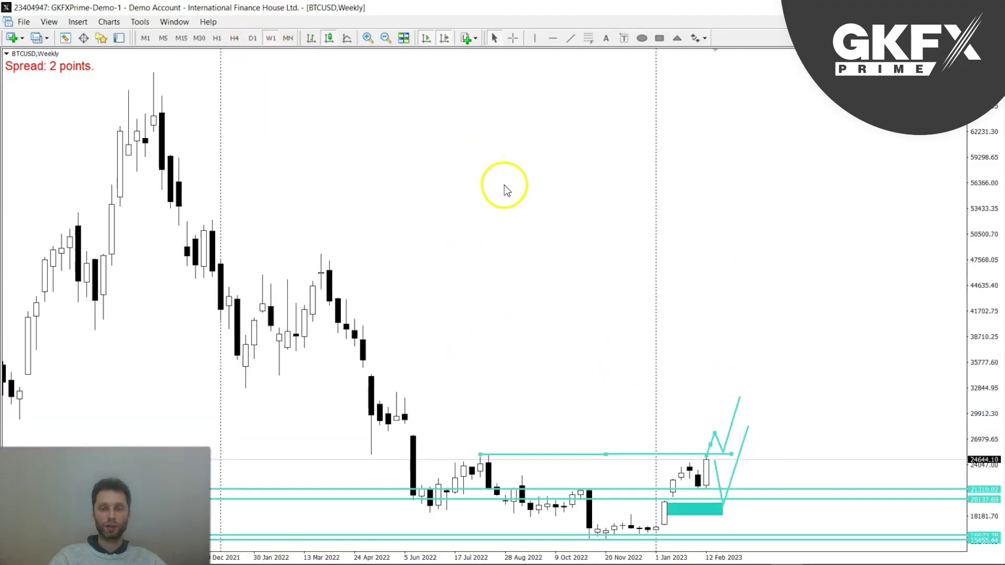
{"action": "middle_click", "coordinate": [680, 419]}
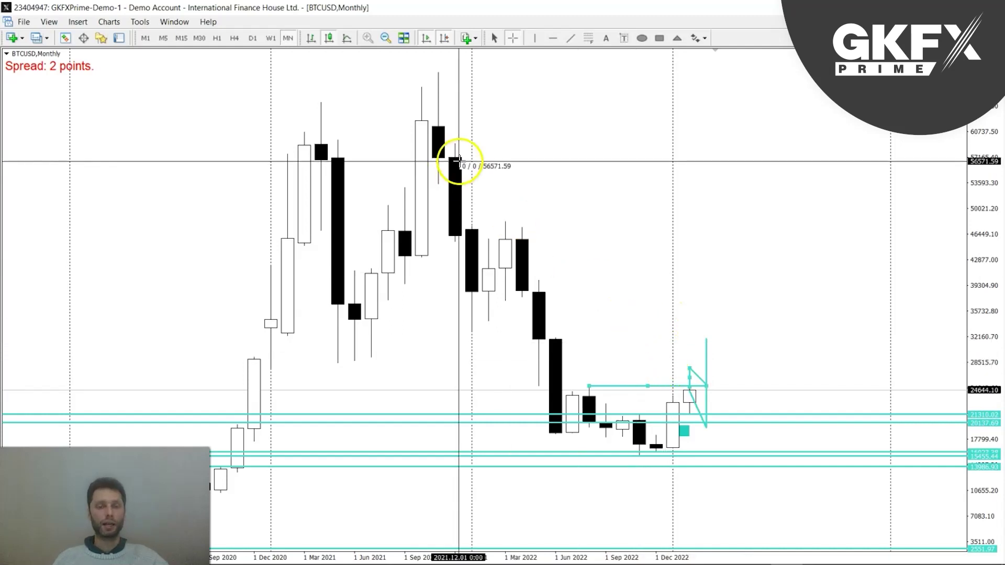
{"action": "left_click", "coordinate": [270, 38]}
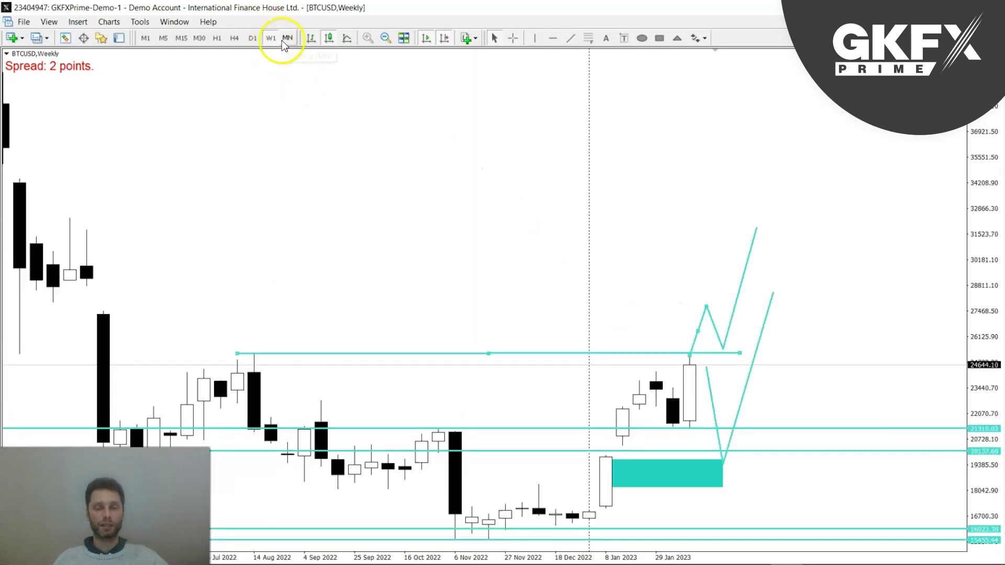
{"action": "middle_click", "coordinate": [653, 398]}
{"action": "left_click_drag", "start_coordinate": [705, 393], "coordinate": [712, 464]}
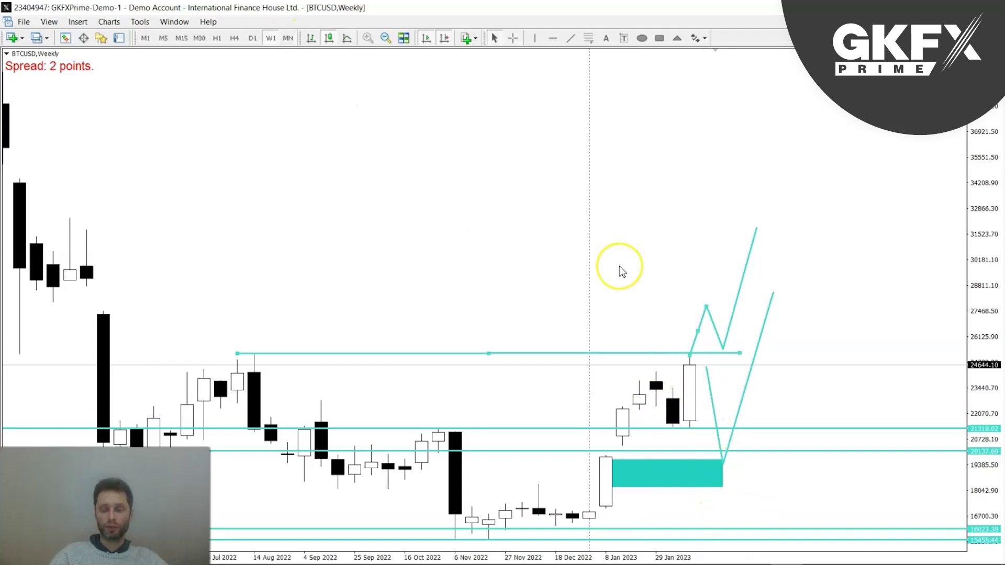
Check the BTCUSD resistance line and both projections on the daily timeframe and again on an enlarged weekly chart
{"action": "left_click", "coordinate": [253, 39]}
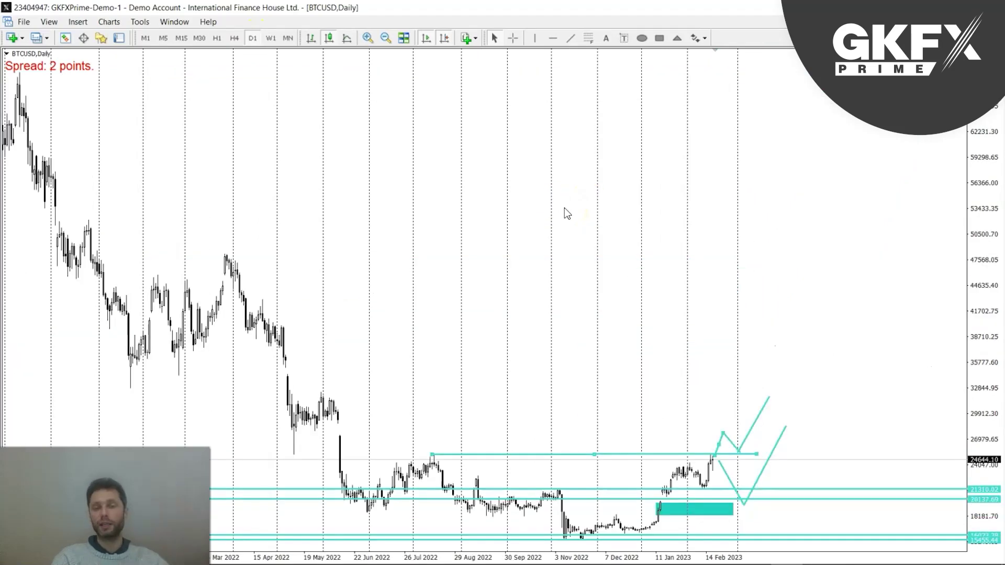
{"action": "left_click", "coordinate": [573, 230]}
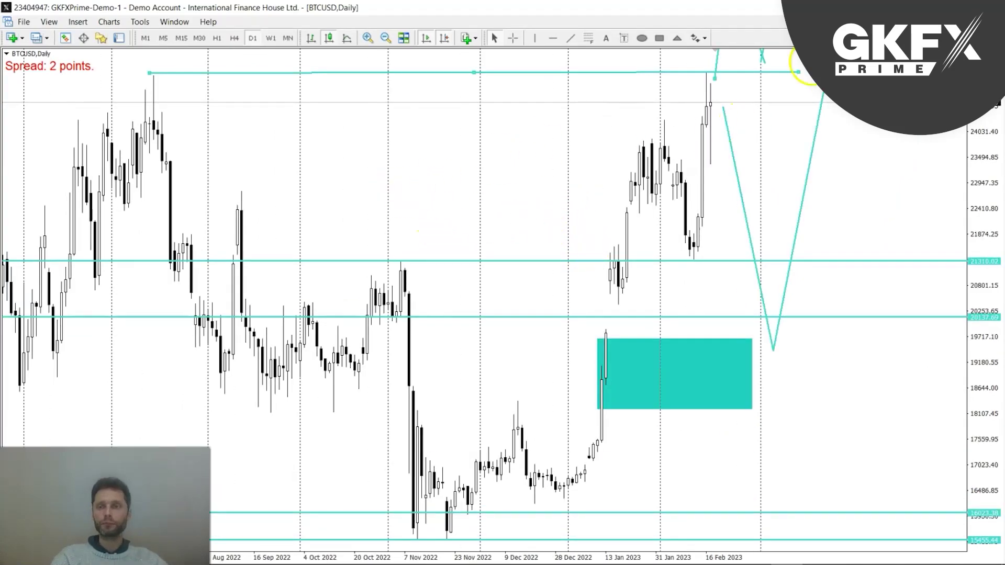
{"action": "left_click", "coordinate": [271, 38]}
{"action": "key", "text": "plus"}
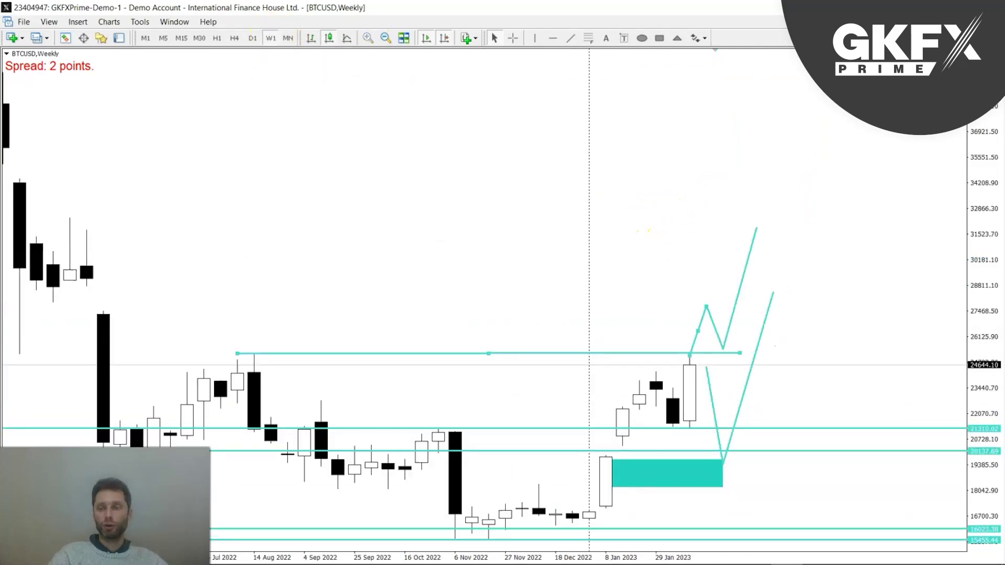